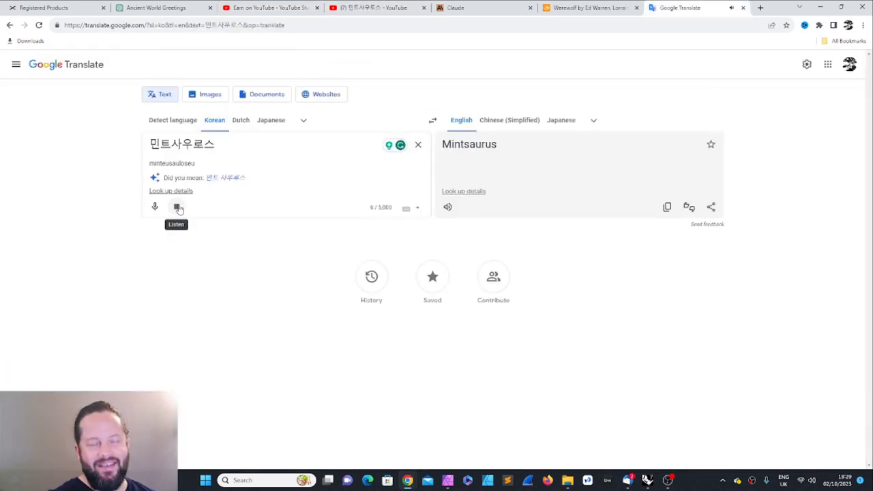
# Step: Visit the Korean-named channel from the YouTube membership list and play its second playlist
pyautogui.click(279, 10)
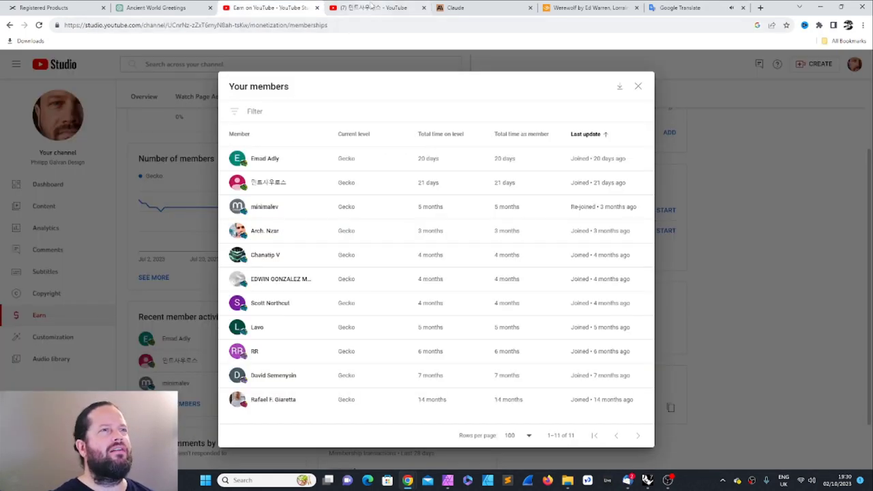
pyautogui.click(373, 7)
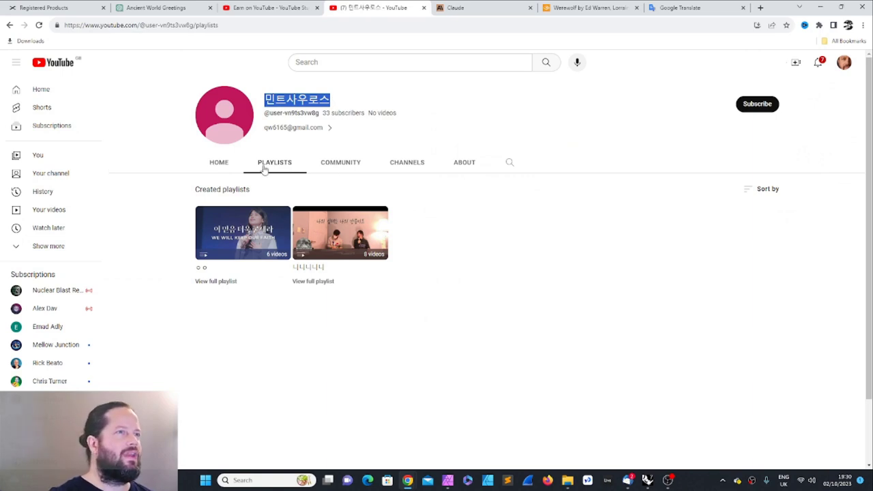
pyautogui.click(344, 234)
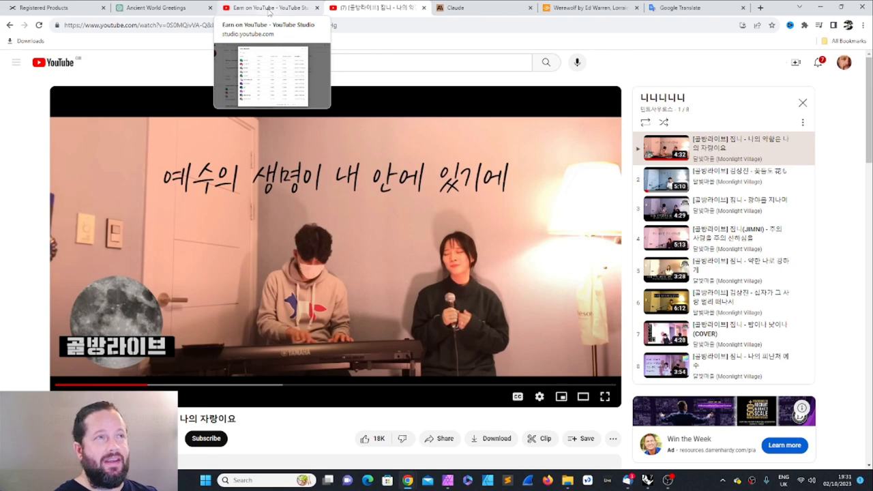
# Step: Open the first listed member's channel in a new tab, play the ARNA Studio Showreel 2019 video, and return to the members list
pyautogui.click(269, 9)
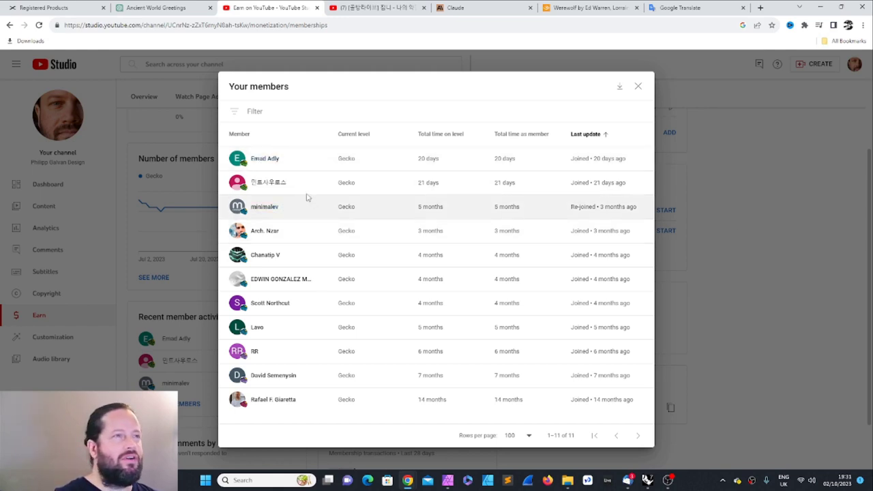
pyautogui.rightClick(266, 163)
pyautogui.click(301, 166)
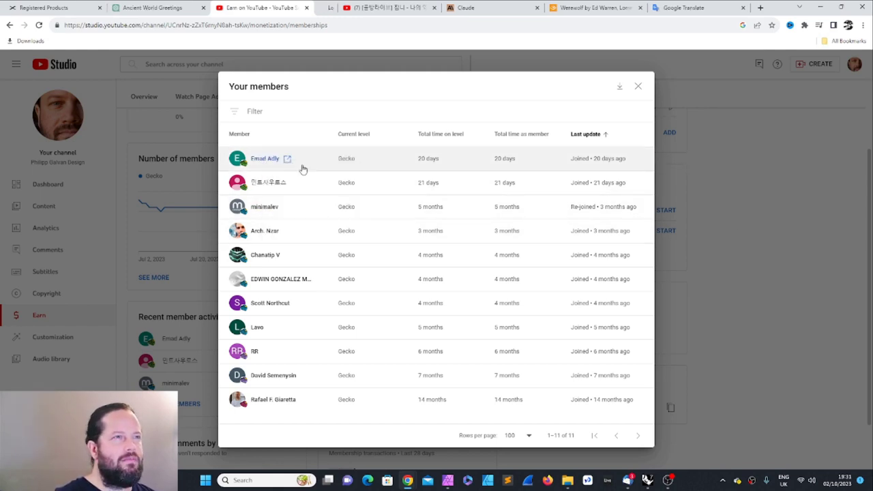
pyautogui.click(330, 8)
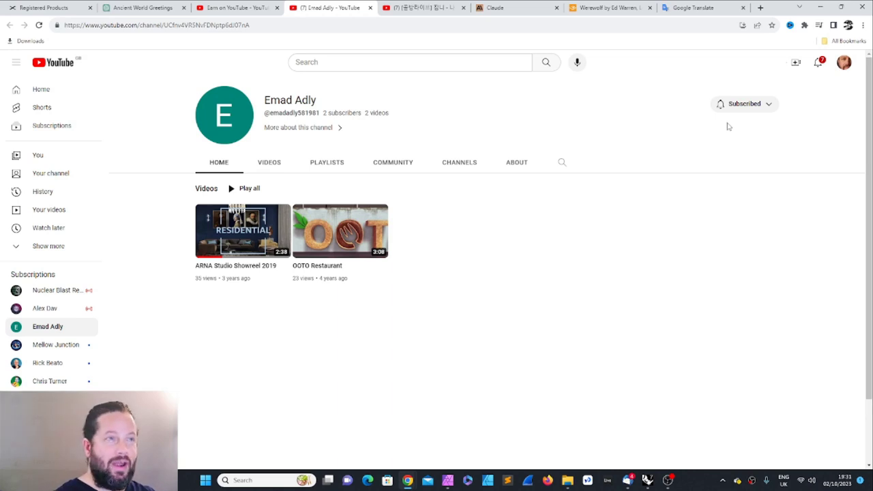
pyautogui.click(251, 235)
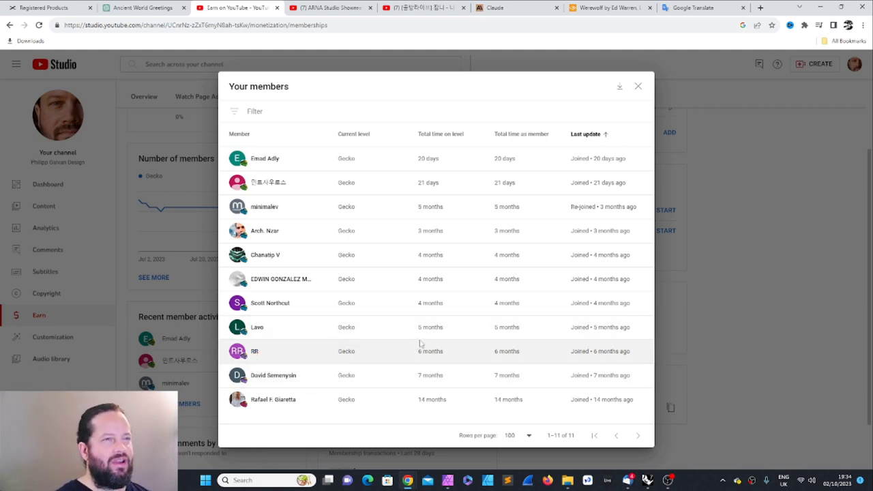
pyautogui.click(282, 279)
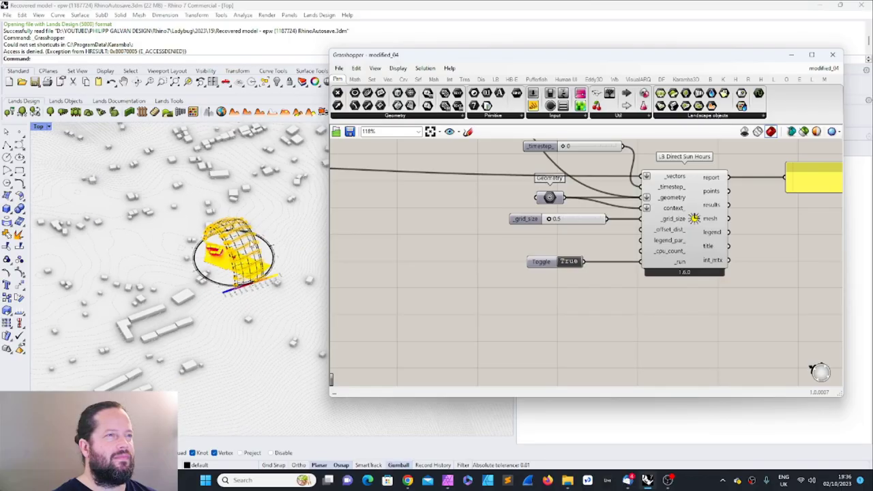
# Step: Examine the sun path and sun hours mesh in the Rhino model and the Grasshopper definition that produces them
pyautogui.scroll(5, 218, 287)
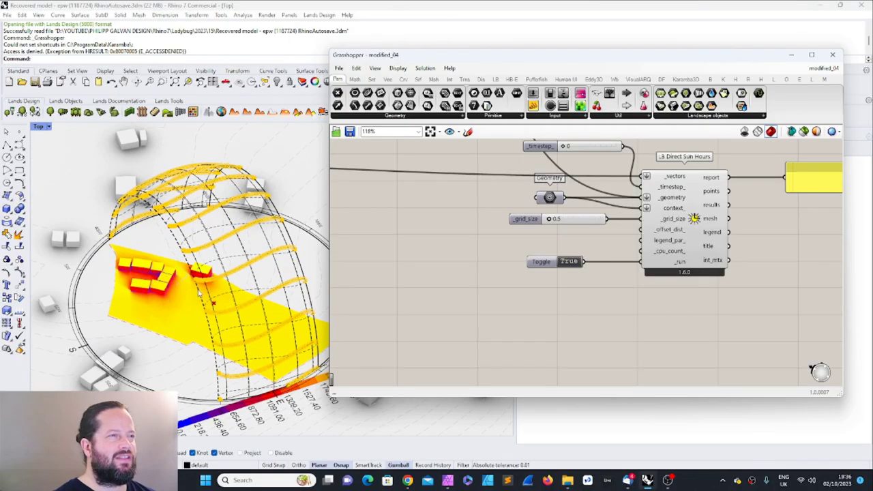
pyautogui.scroll(-5, 218, 290)
pyautogui.scroll(-8, 527, 259)
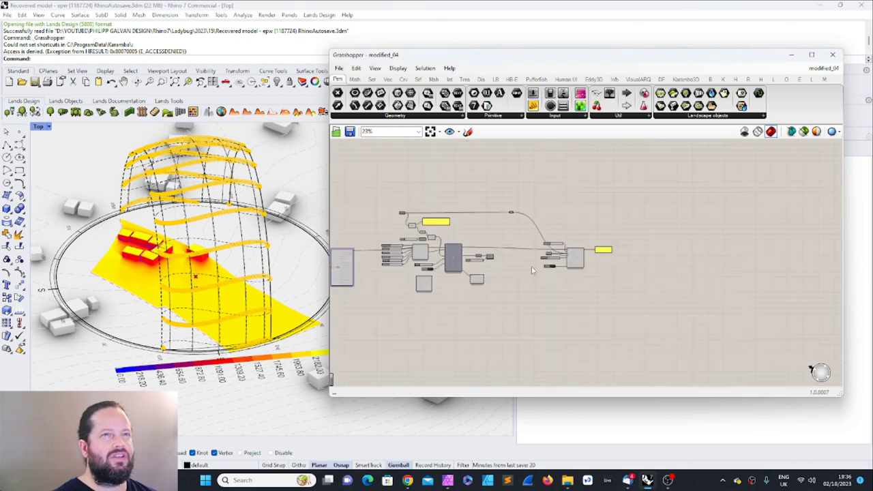
pyautogui.scroll(4, 527, 259)
pyautogui.scroll(-4, 526, 205)
pyautogui.scroll(3, 463, 212)
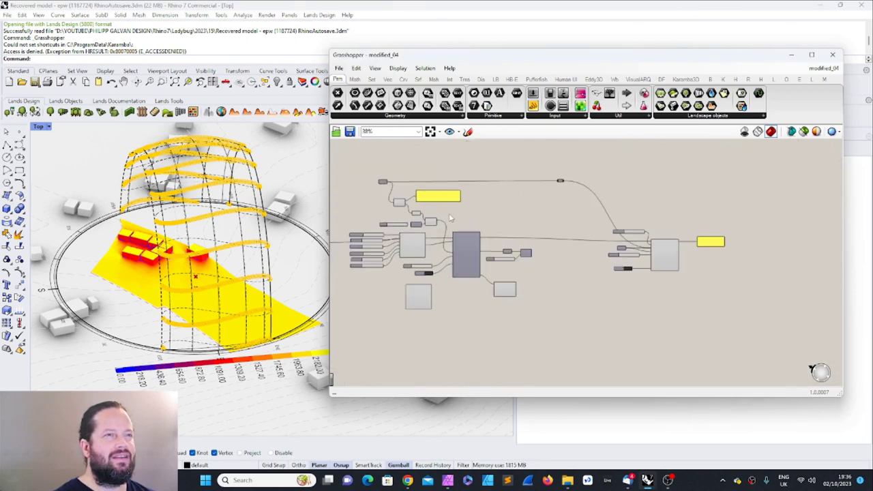
pyautogui.scroll(-4, 454, 213)
pyautogui.scroll(4, 402, 184)
pyautogui.scroll(-5, 519, 273)
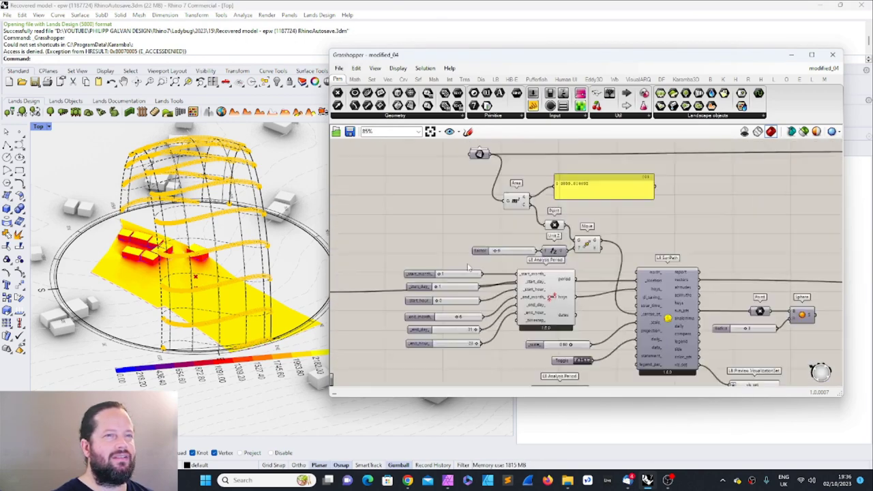
# Step: Duplicate the sun path and direct sun hours components and set a grouped copy aside, leaving the space beside LB Import EPW empty
pyautogui.moveTo(435, 213); pyautogui.dragTo(609, 320)
pyautogui.scroll(5, 518, 272)
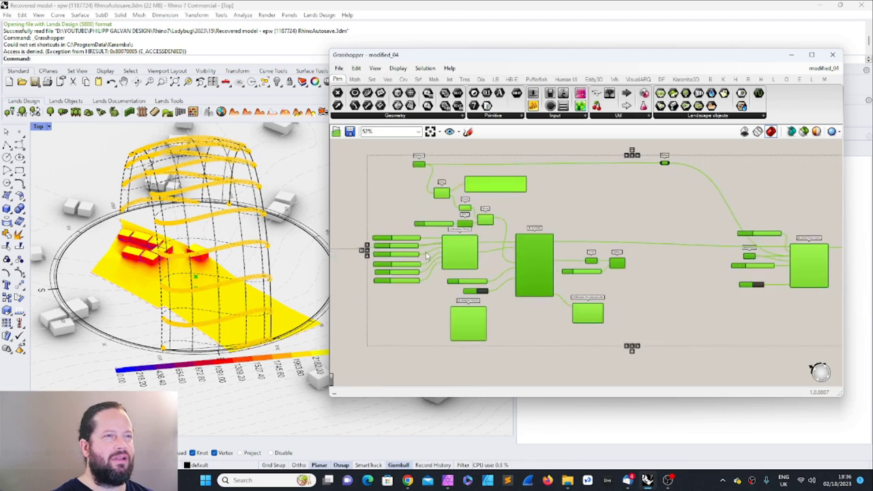
pyautogui.scroll(-2, 482, 255)
pyautogui.scroll(2, 501, 278)
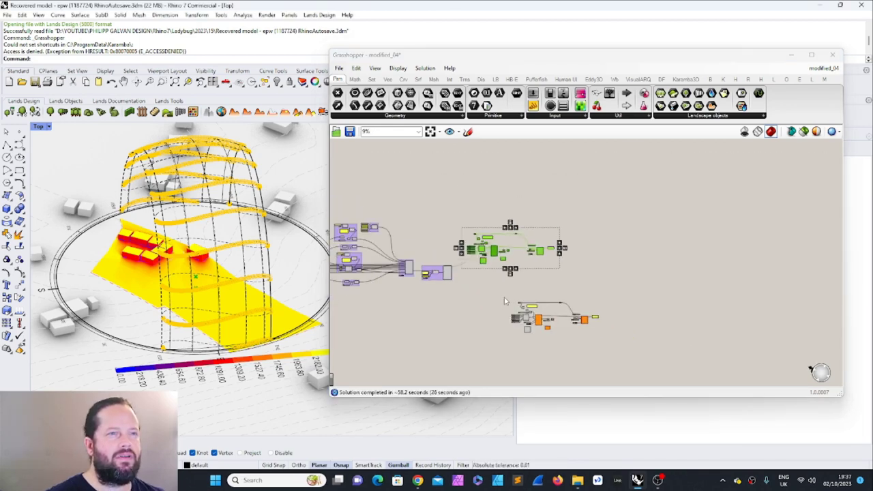
pyautogui.moveTo(503, 294); pyautogui.dragTo(636, 360)
pyautogui.moveTo(543, 328); pyautogui.dragTo(578, 278)
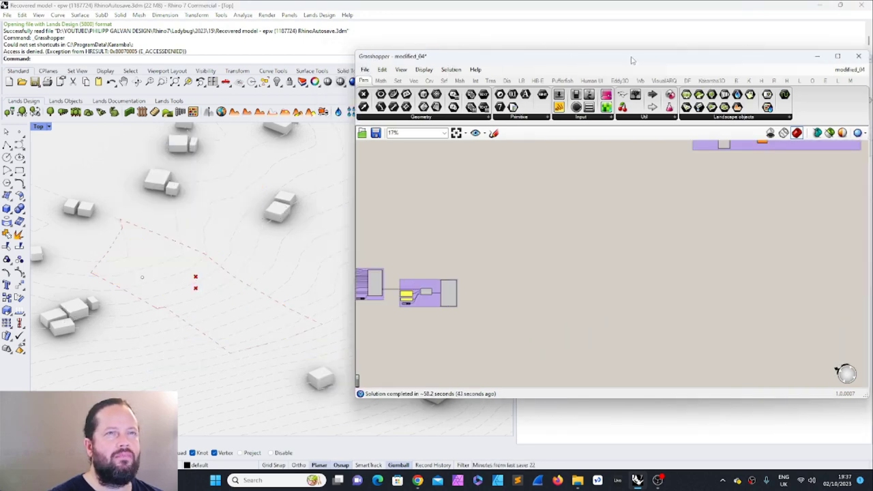
# Step: Reposition the Grasshopper window and add an LB Direct Sun Hours component from the Ladybug geometry analysis tools to the empty canvas
pyautogui.moveTo(632, 58); pyautogui.dragTo(538, 61)
pyautogui.moveTo(265, 65); pyautogui.dragTo(203, 65)
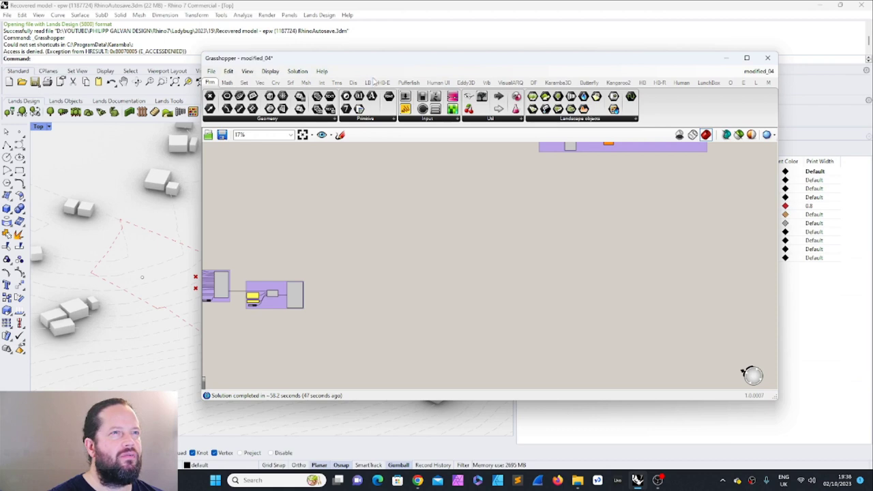
pyautogui.click(368, 81)
pyautogui.click(477, 119)
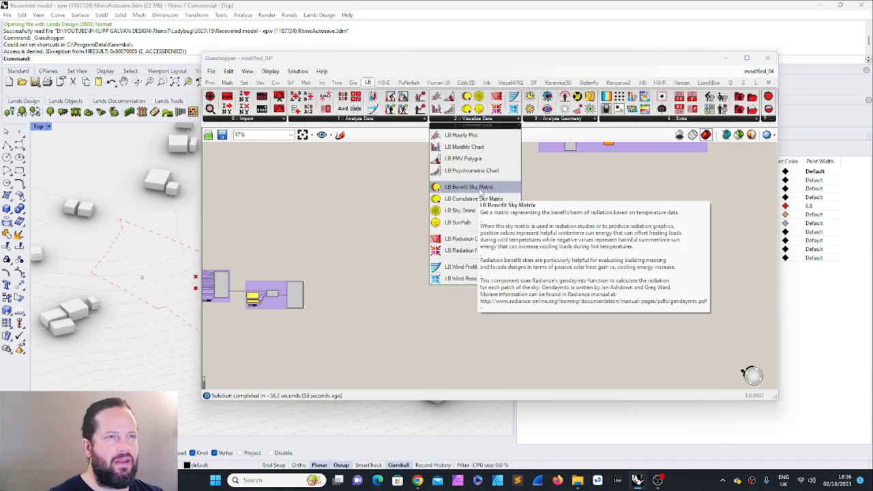
pyautogui.click(557, 119)
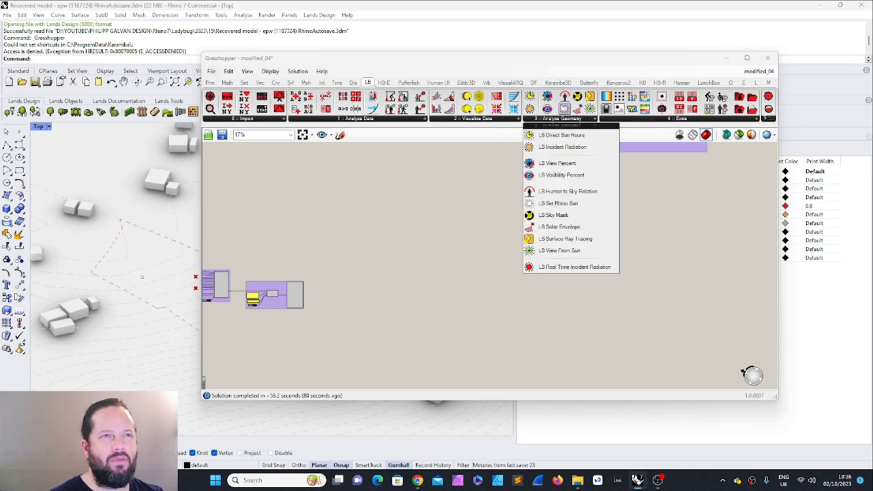
pyautogui.click(705, 121)
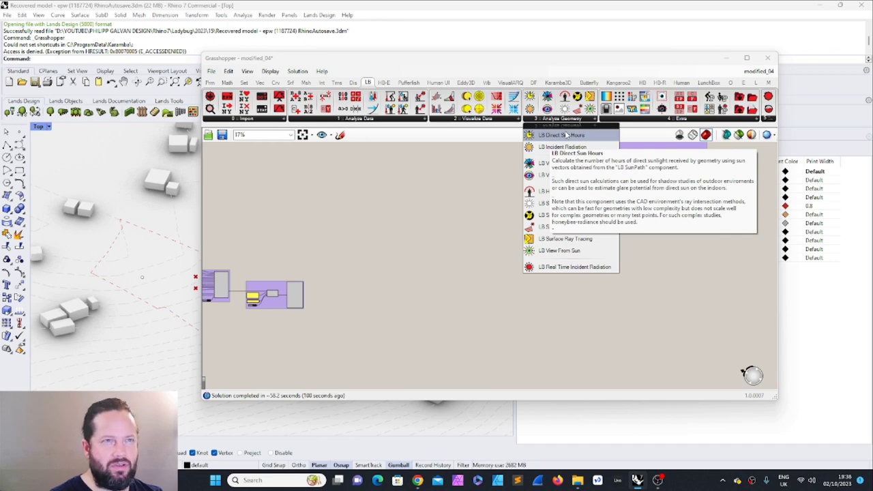
pyautogui.click(566, 135)
pyautogui.click(450, 251)
# Step: Move the new LB Direct Sun Hours component closer to the LB Import EPW group
pyautogui.scroll(-2, 484, 259)
pyautogui.scroll(8, 450, 253)
pyautogui.moveTo(457, 238); pyautogui.dragTo(545, 213, button='right')
pyautogui.scroll(-3, 546, 213)
pyautogui.scroll(3, 543, 212)
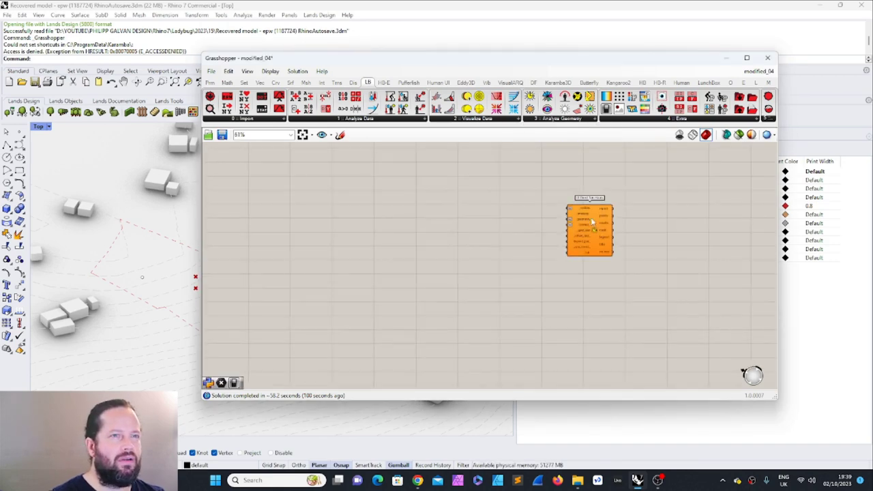
pyautogui.moveTo(591, 222); pyautogui.dragTo(318, 294)
pyautogui.scroll(6, 450, 254)
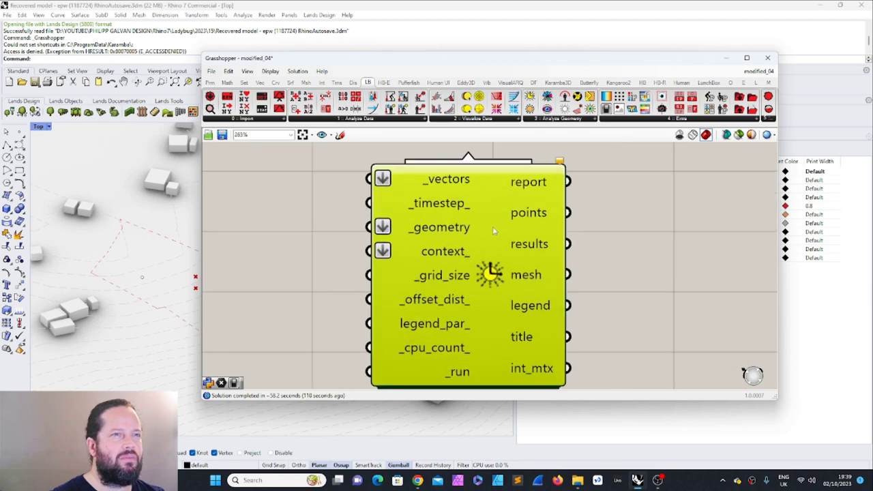
pyautogui.scroll(-2, 493, 227)
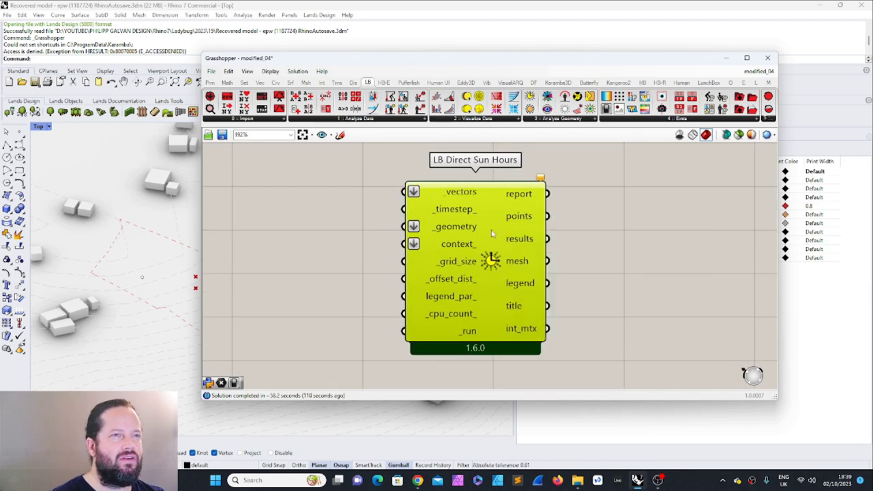
# Step: Read the description of the LB Direct Sun Hours component and inspect its inputs, starting with _vectors
pyautogui.moveTo(491, 232)
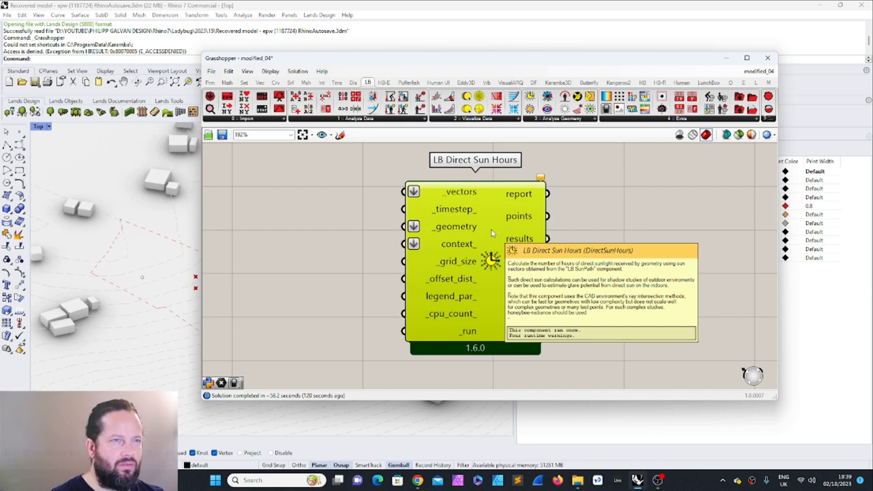
pyautogui.click(596, 207)
pyautogui.scroll(-3, 480, 216)
pyautogui.scroll(2, 468, 225)
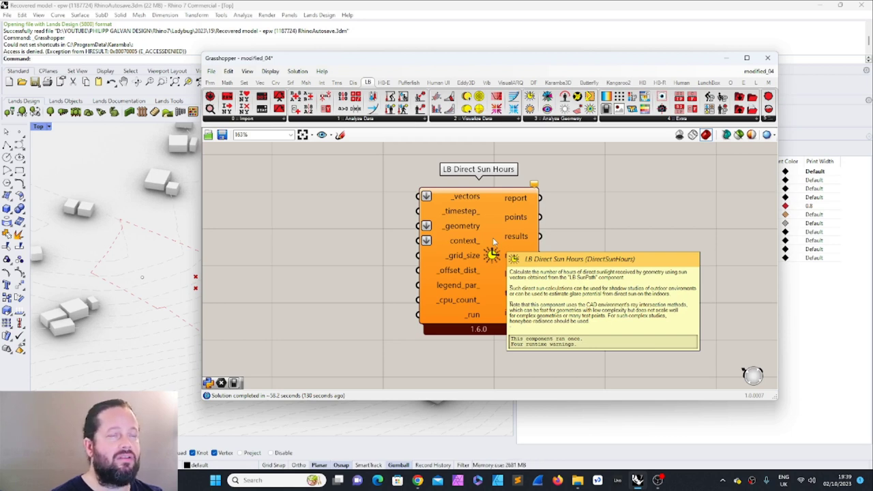
pyautogui.moveTo(463, 197)
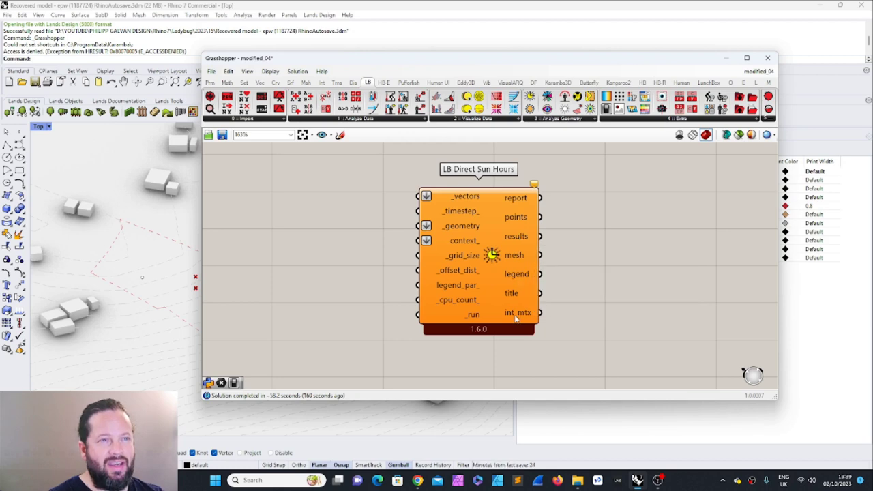
# Step: Move the LB Direct Sun Hours component away from LB Import EPW to free space between them
pyautogui.scroll(-5, 619, 289)
pyautogui.scroll(3, 564, 300)
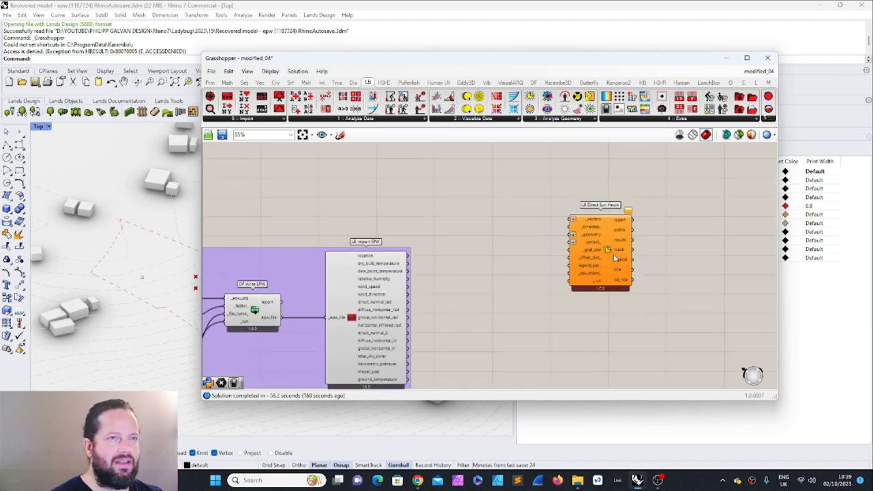
pyautogui.moveTo(613, 253); pyautogui.dragTo(695, 284)
pyautogui.click(627, 287)
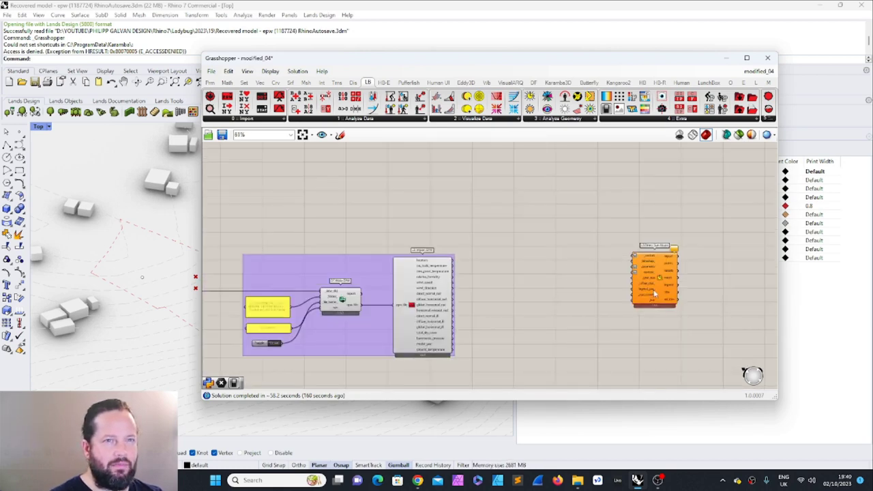
# Step: Review what LB Direct Sun Hours calculates and the limits of its ray intersection method in the component's tooltip
pyautogui.scroll(3, 654, 252)
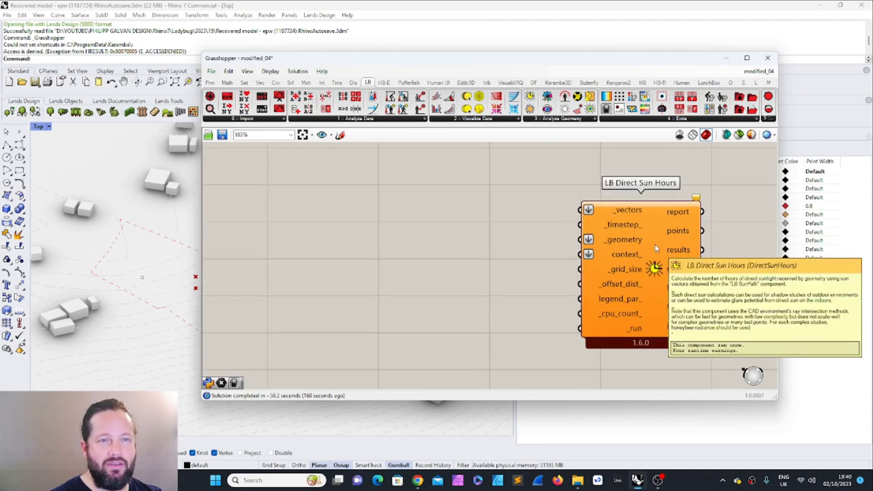
pyautogui.scroll(-4, 655, 249)
pyautogui.scroll(3, 575, 242)
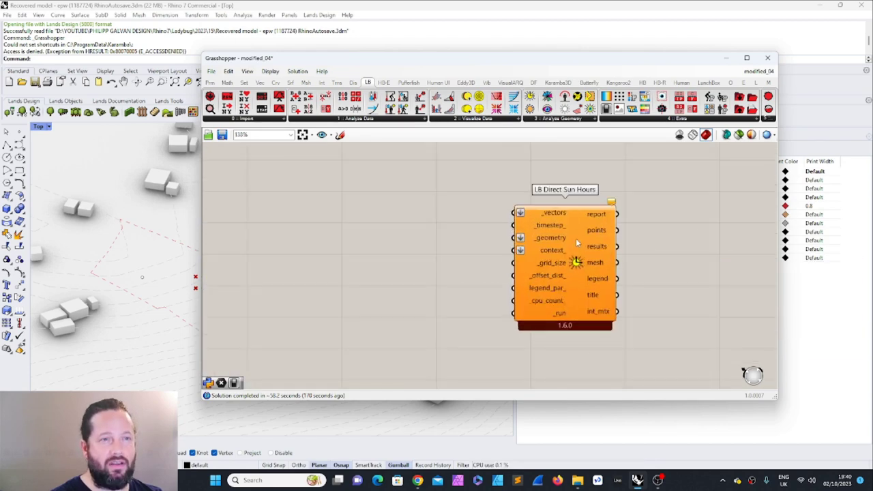
pyautogui.moveTo(576, 242)
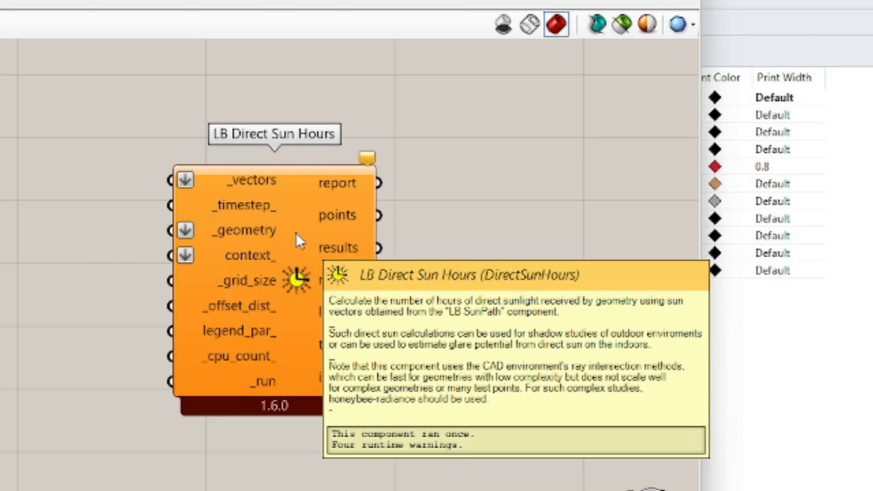
pyautogui.scroll(-5, 431, 250)
pyautogui.scroll(3, 198, 245)
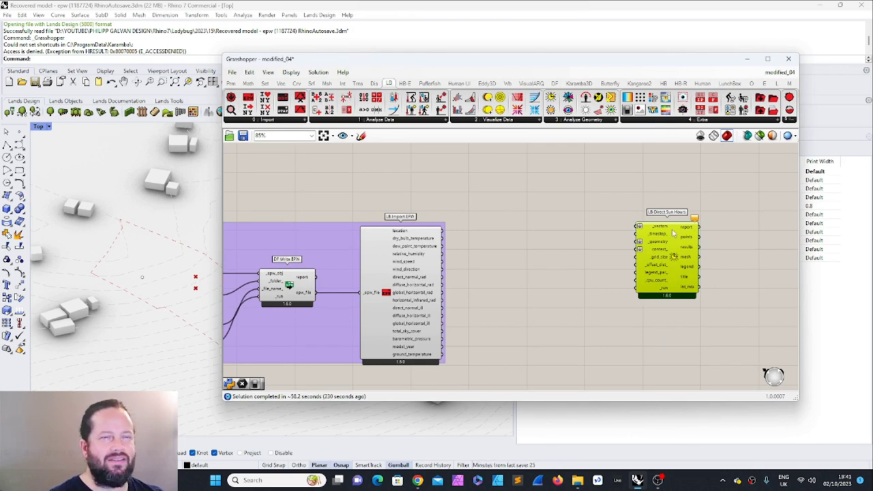
# Step: Shift the Grasshopper window off the Rhino model, widen the gap before LB Direct Sun Hours, and select LB Import EPW
pyautogui.moveTo(607, 193); pyautogui.dragTo(750, 341)
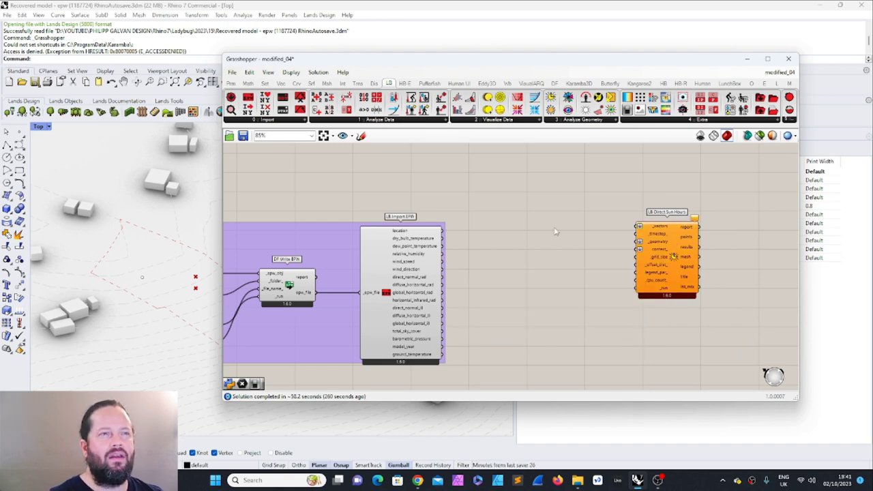
pyautogui.moveTo(378, 64); pyautogui.dragTo(426, 64)
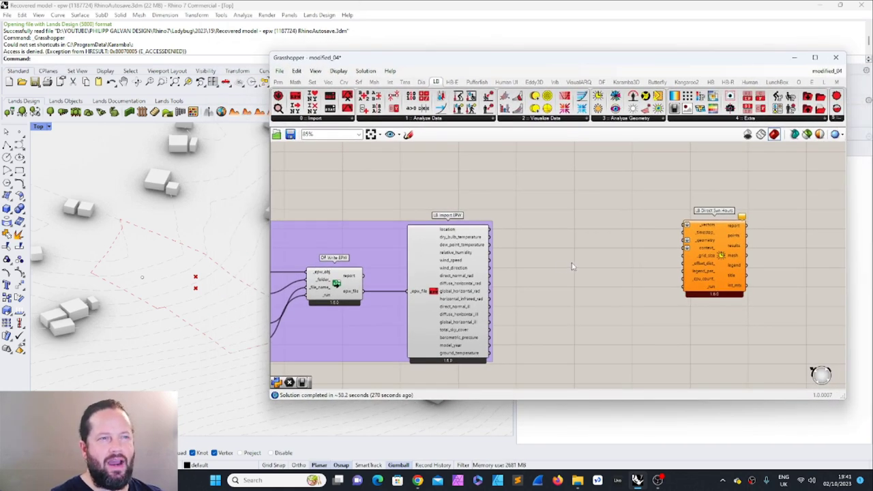
pyautogui.moveTo(725, 245); pyautogui.dragTo(764, 245)
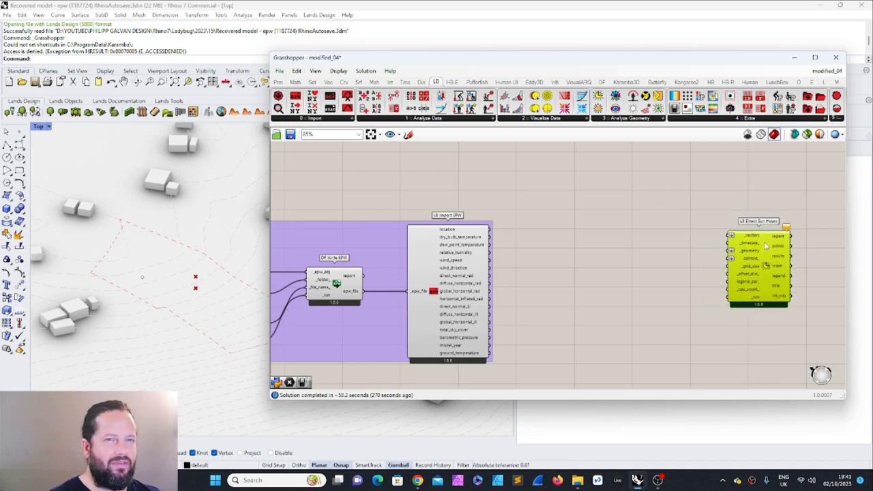
pyautogui.click(429, 244)
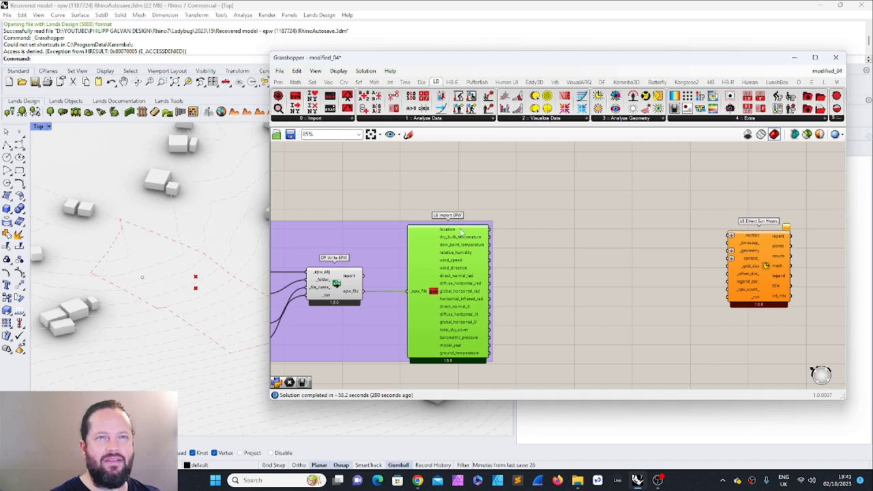
# Step: Look through Ladybug's Visualize Data components for one that can feed LB Direct Sun Hours
pyautogui.moveTo(462, 232)
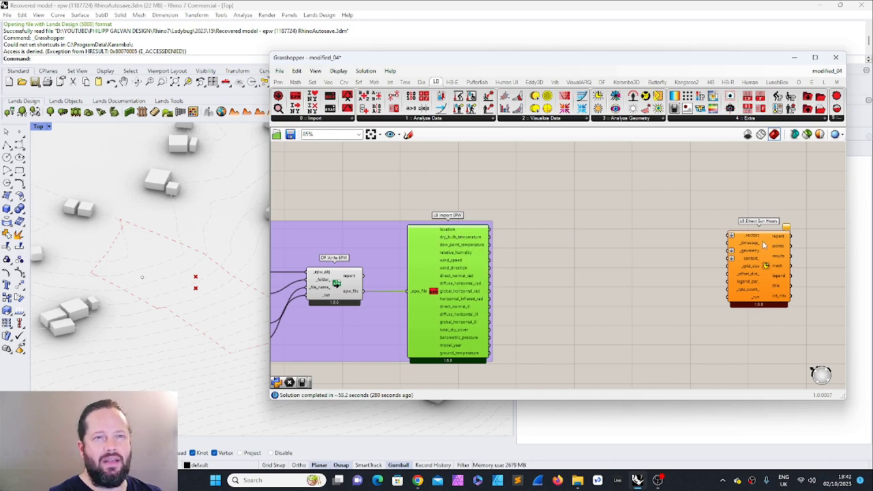
pyautogui.moveTo(756, 268)
pyautogui.mouseDown()
pyautogui.moveTo(748, 266)
pyautogui.moveTo(766, 261)
pyautogui.mouseUp()
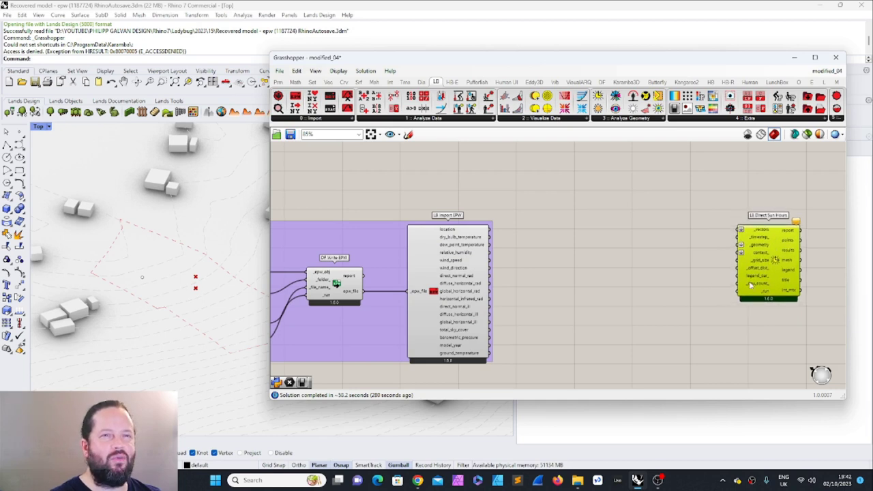
pyautogui.moveTo(751, 284)
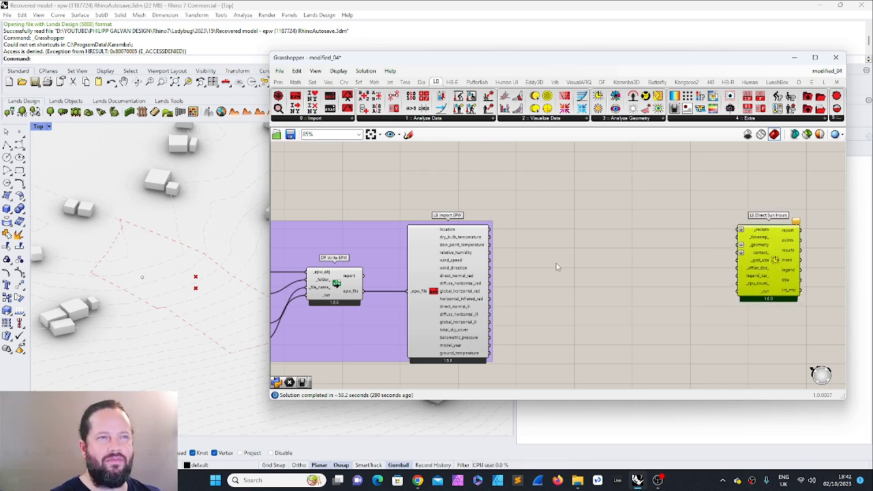
pyautogui.click(544, 118)
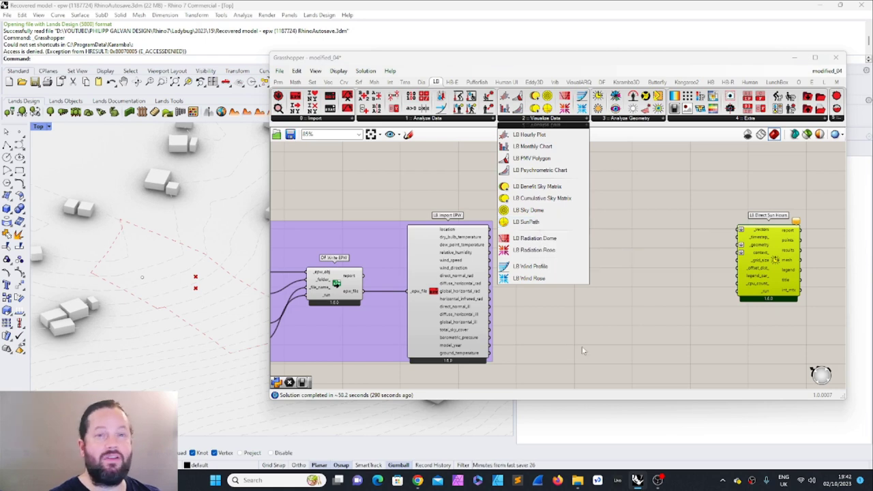
pyautogui.click(620, 346)
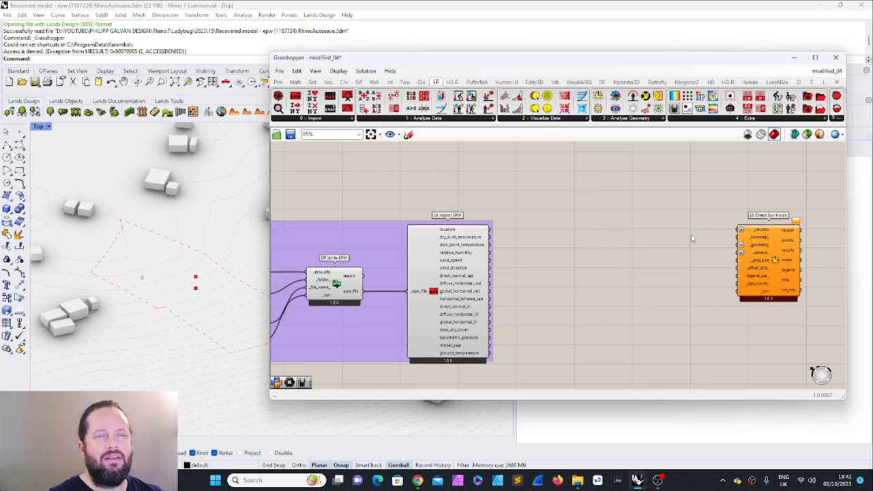
pyautogui.click(551, 119)
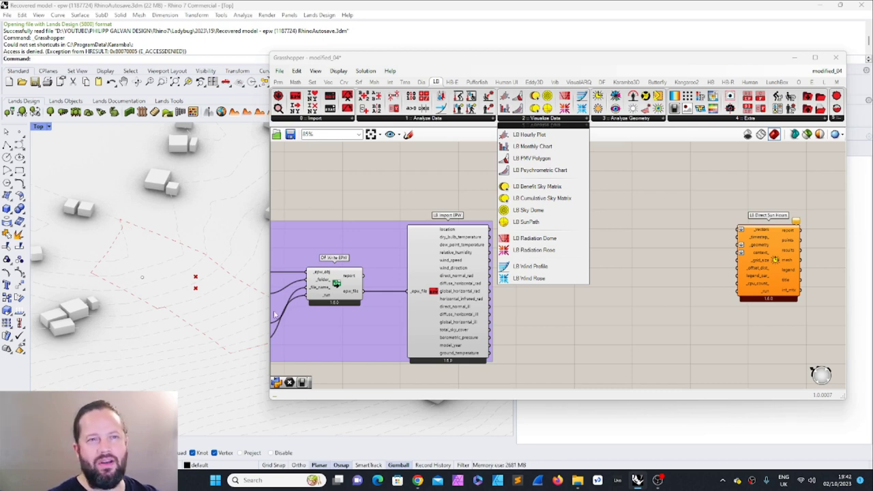
# Step: Move LB Direct Sun Hours slightly closer to LB Import EPW, keeping free space between them
pyautogui.moveTo(779, 242); pyautogui.dragTo(723, 244)
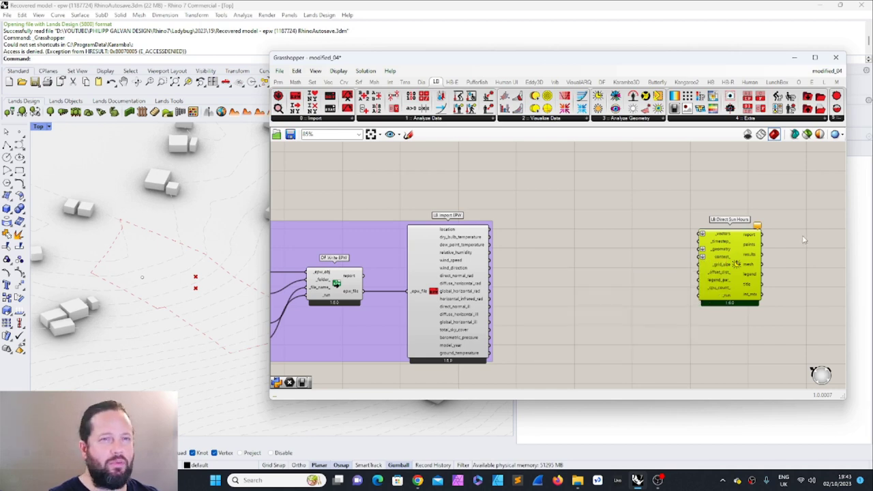
pyautogui.moveTo(652, 198); pyautogui.dragTo(807, 333)
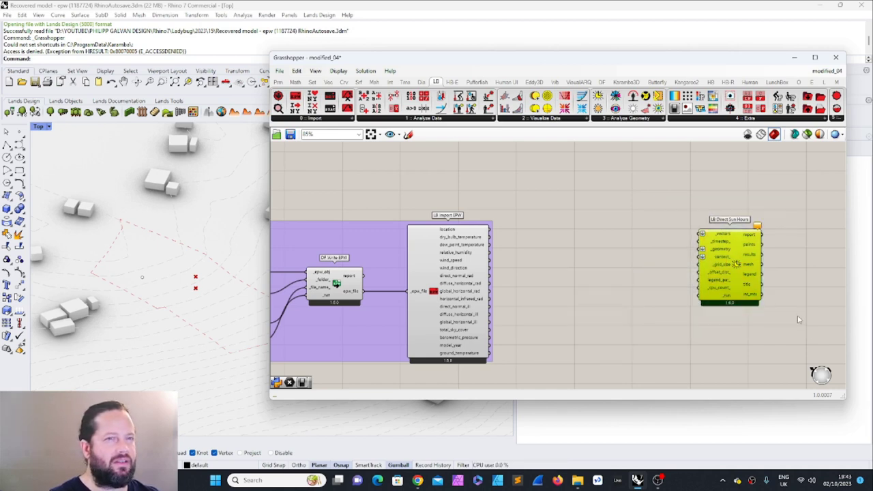
pyautogui.click(792, 297)
pyautogui.click(730, 251)
pyautogui.click(786, 313)
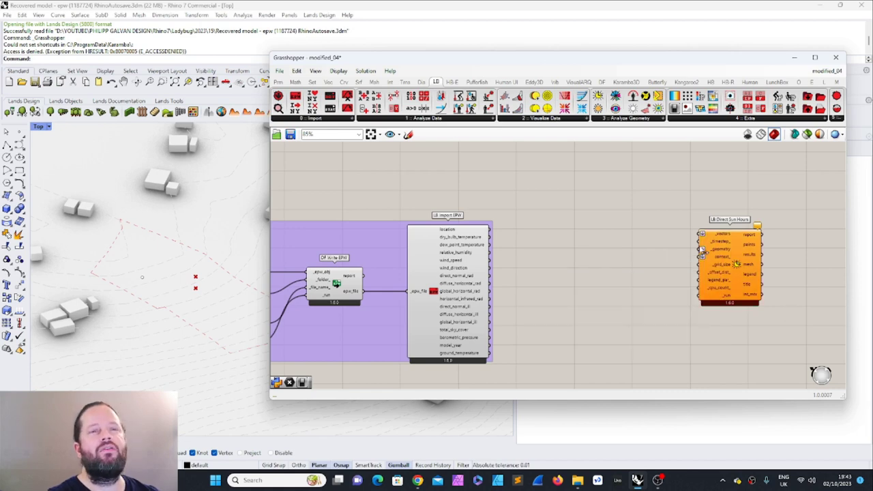
pyautogui.moveTo(684, 204); pyautogui.dragTo(792, 337)
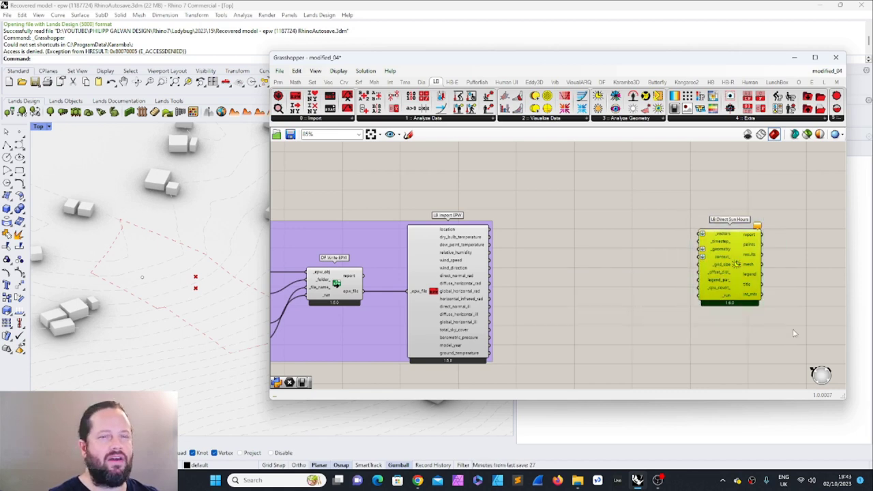
pyautogui.moveTo(738, 246); pyautogui.dragTo(731, 244)
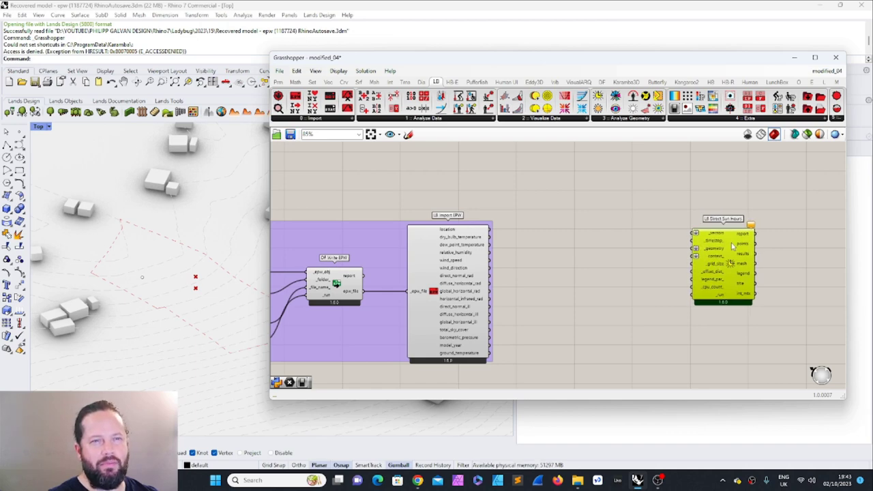
# Step: Inspect the inputs of LB Direct Sun Hours and read the description of its _vectors input
pyautogui.click(450, 265)
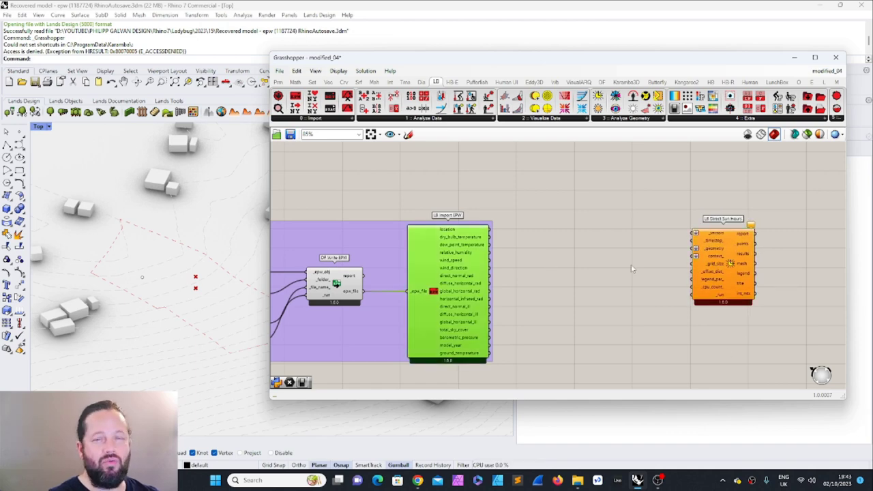
pyautogui.scroll(5, 706, 236)
pyautogui.scroll(-3, 705, 236)
pyautogui.scroll(2, 691, 254)
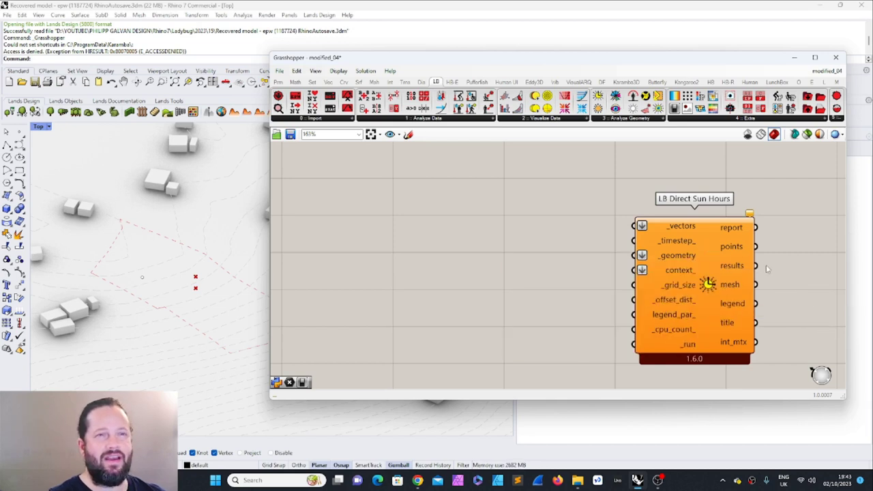
pyautogui.moveTo(696, 244); pyautogui.dragTo(721, 243)
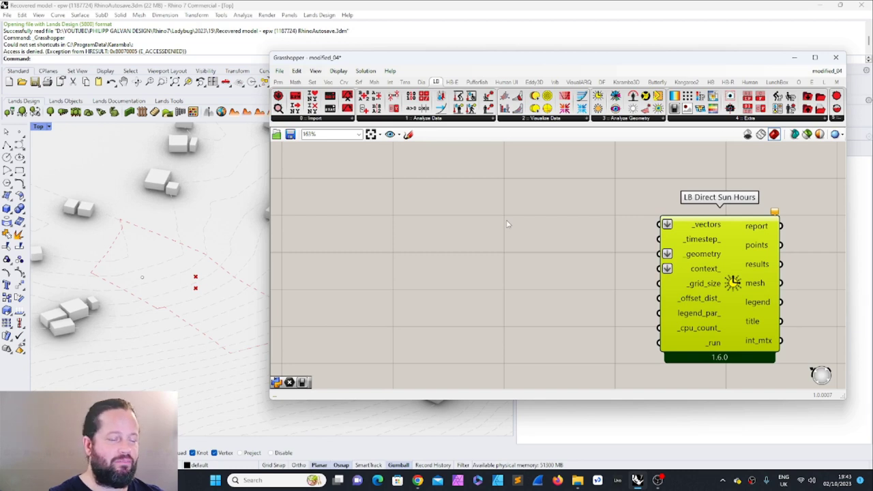
pyautogui.scroll(-2, 770, 245)
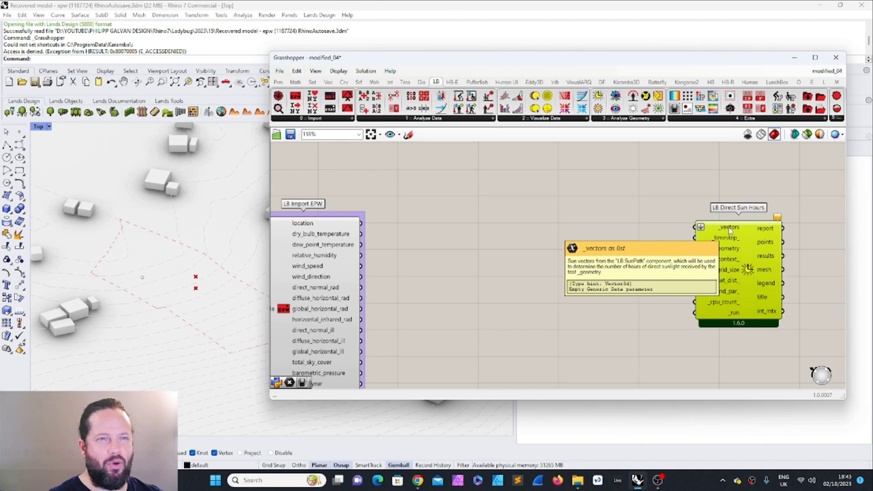
# Step: Add an LB SunPath component between LB Import EPW and LB Direct Sun Hours
pyautogui.click(539, 118)
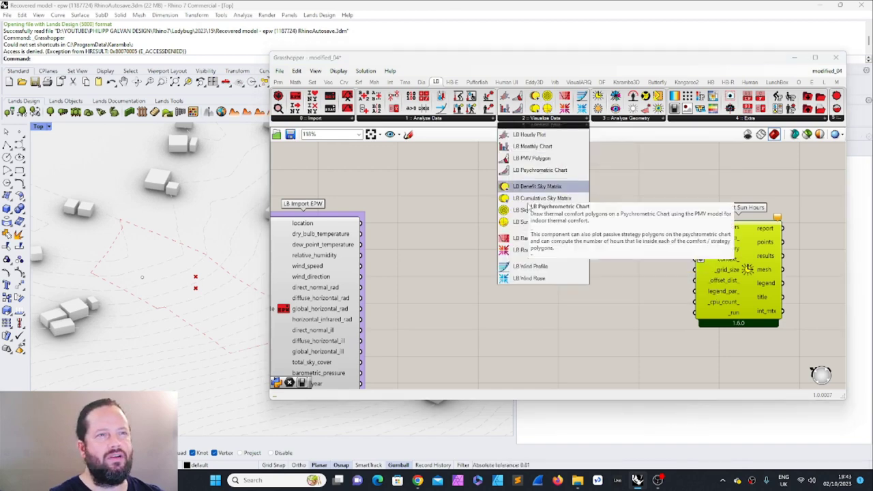
pyautogui.click(523, 224)
pyautogui.click(545, 266)
pyautogui.scroll(-4, 590, 225)
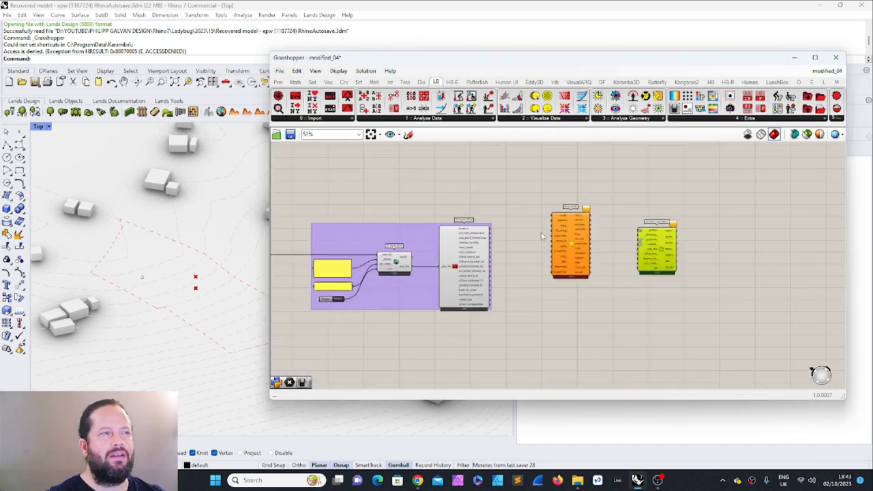
pyautogui.scroll(2, 674, 238)
# Step: Reposition LB SunPath just before LB Direct Sun Hours, leaving a wide gap after LB Import EPW
pyautogui.moveTo(480, 179); pyautogui.dragTo(763, 315)
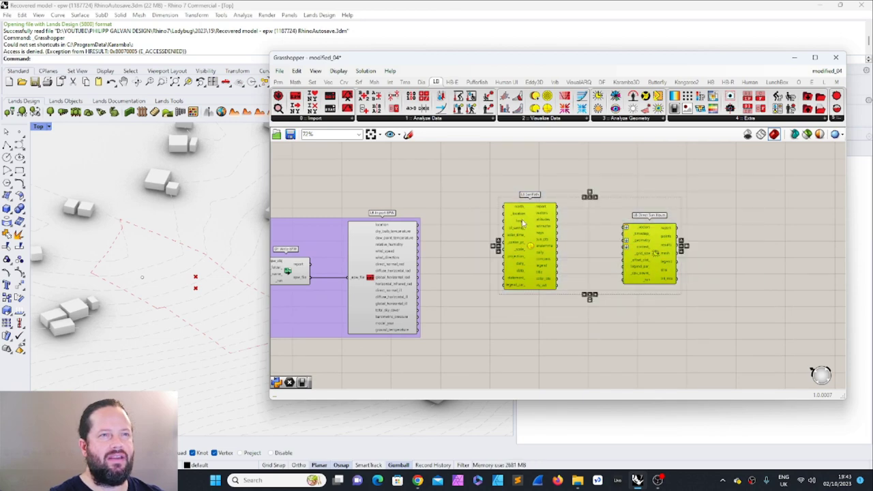
pyautogui.scroll(3, 651, 211)
pyautogui.click(504, 200)
pyautogui.moveTo(522, 220); pyautogui.dragTo(637, 221)
pyautogui.scroll(-1, 504, 199)
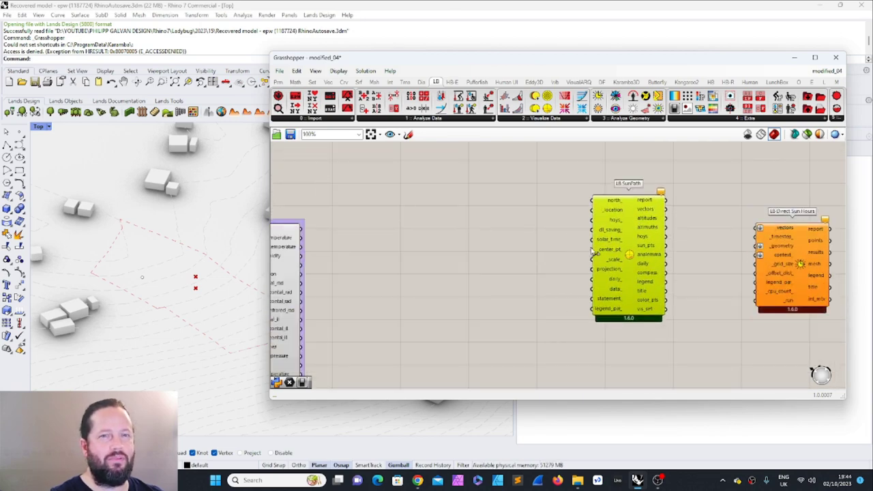
pyautogui.scroll(-2, 575, 248)
pyautogui.moveTo(497, 280); pyautogui.dragTo(580, 273, button='right')
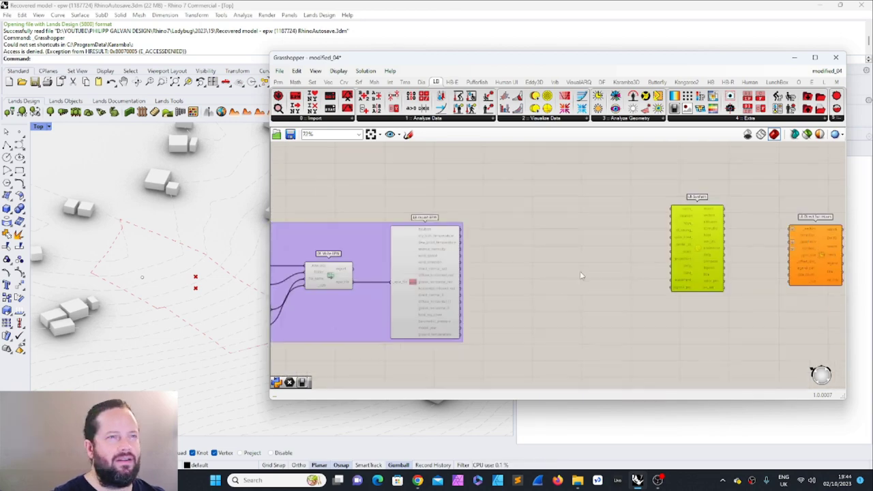
pyautogui.moveTo(694, 225); pyautogui.dragTo(660, 238)
pyautogui.scroll(2, 660, 237)
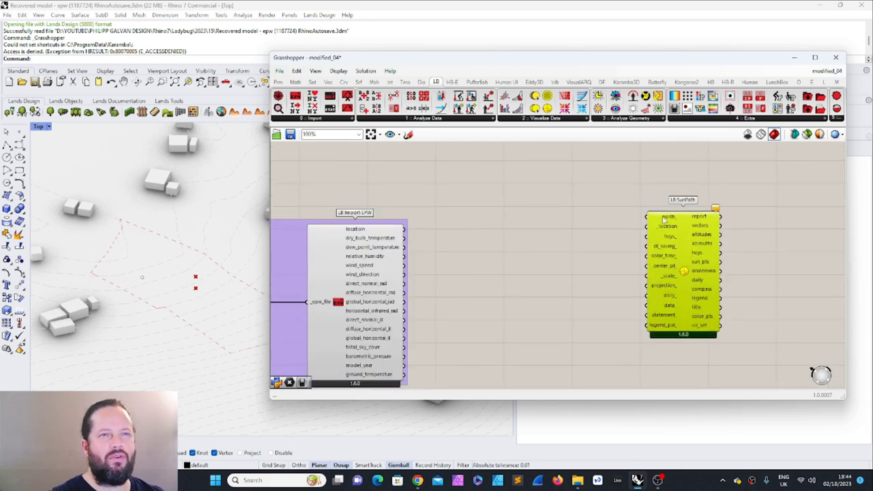
# Step: Shift the Grasshopper window off the Rhino model and set the Rhino viewport to the Top view to show the whole site
pyautogui.moveTo(664, 220)
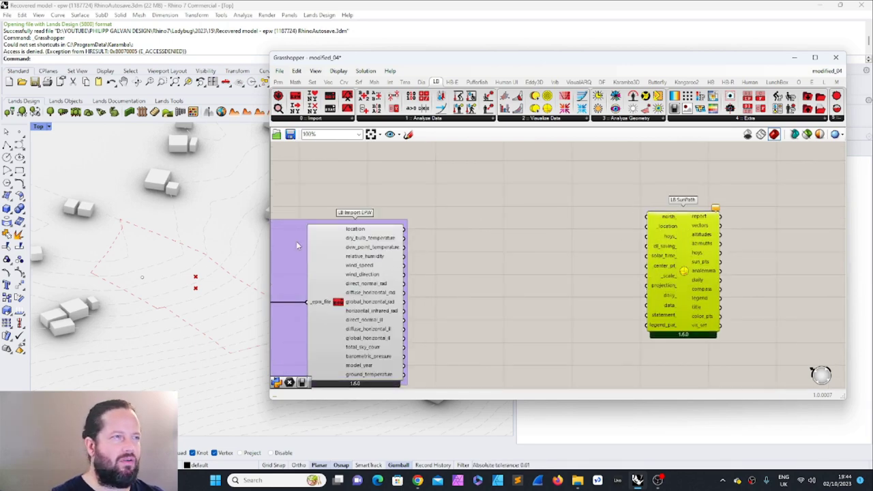
pyautogui.moveTo(404, 63); pyautogui.dragTo(523, 76)
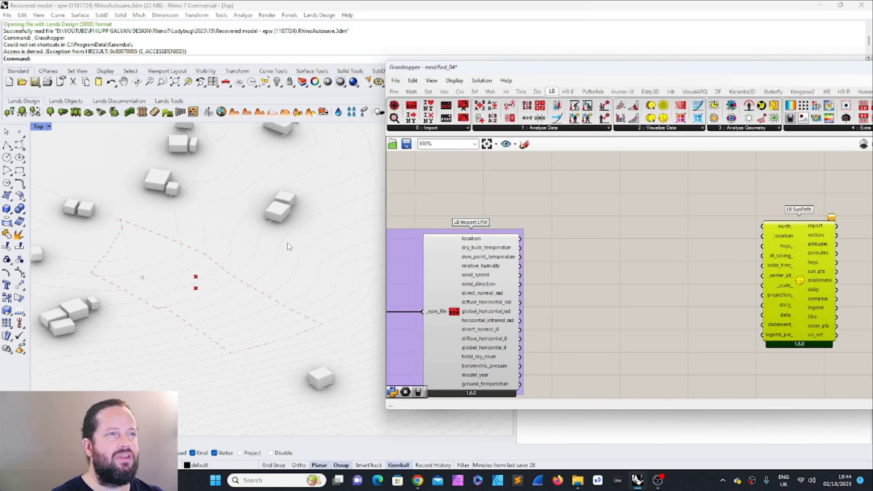
pyautogui.scroll(-10, 288, 247)
pyautogui.moveTo(238, 277); pyautogui.dragTo(275, 332, button='right')
pyautogui.click(38, 127)
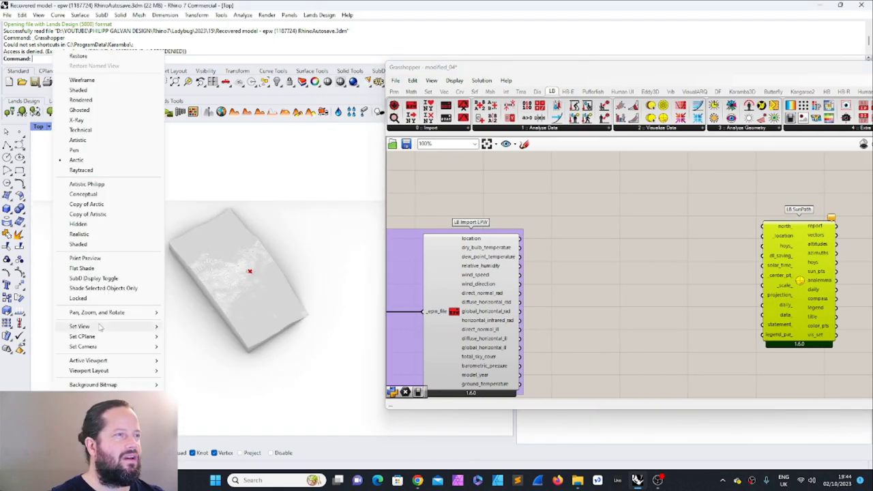
pyautogui.moveTo(96, 326)
pyautogui.click(185, 340)
pyautogui.scroll(6, 189, 345)
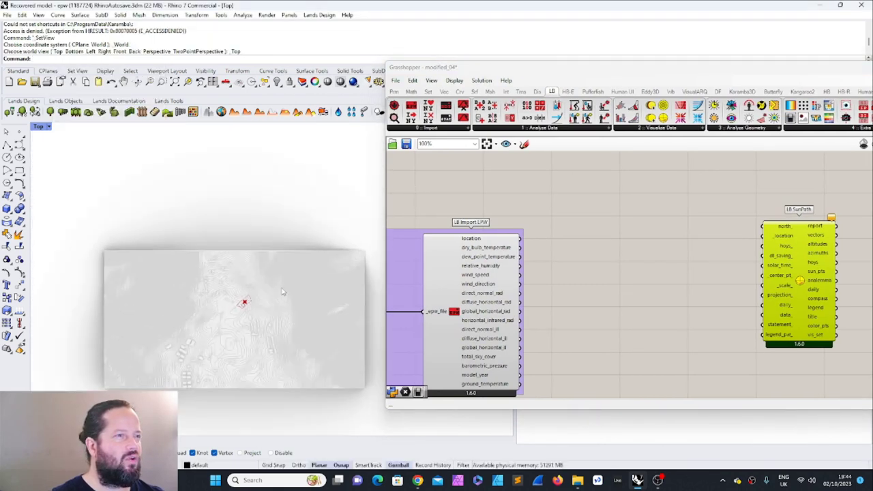
pyautogui.scroll(-5, 211, 325)
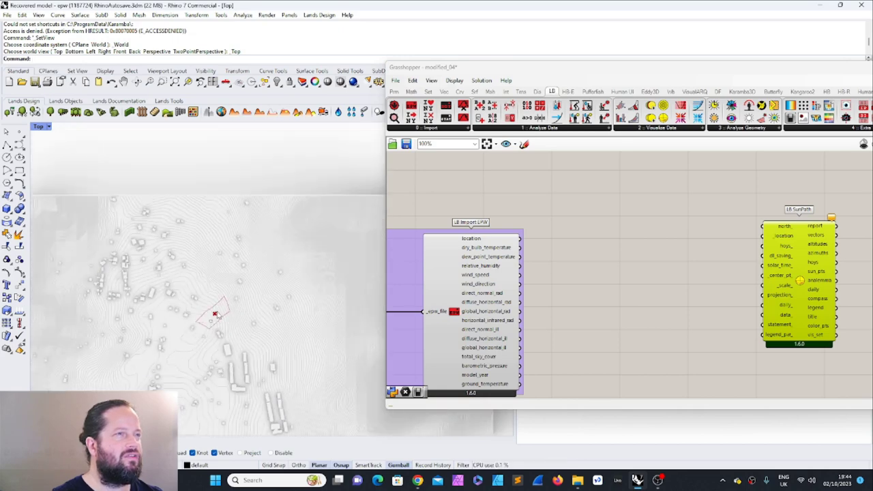
# Step: Draw a sample sloped line beyond the terrain's upper edge to illustrate a north direction, and delete it
pyautogui.click(7, 145)
pyautogui.click(208, 197)
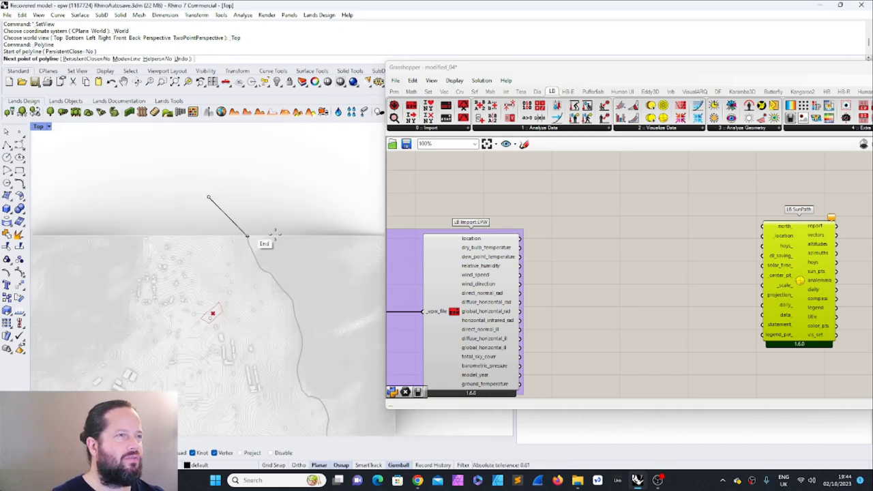
pyautogui.click(276, 169)
pyautogui.press('Return')
pyautogui.click(250, 184)
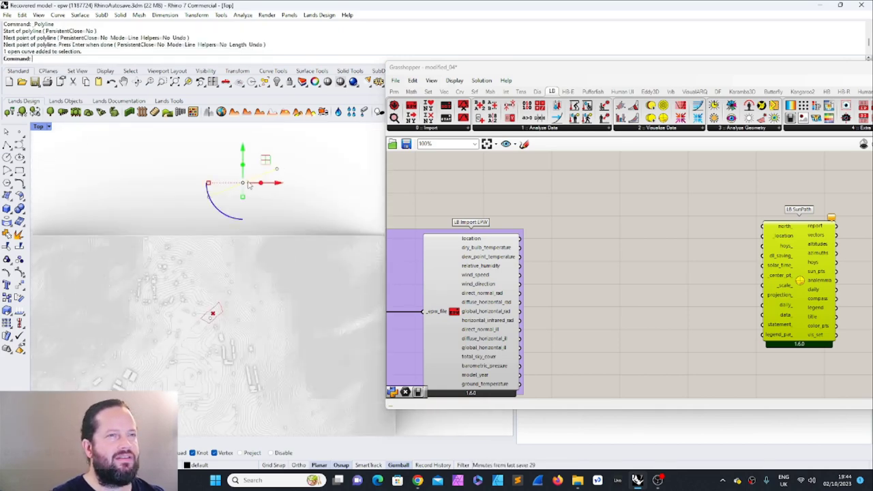
pyautogui.click(310, 212)
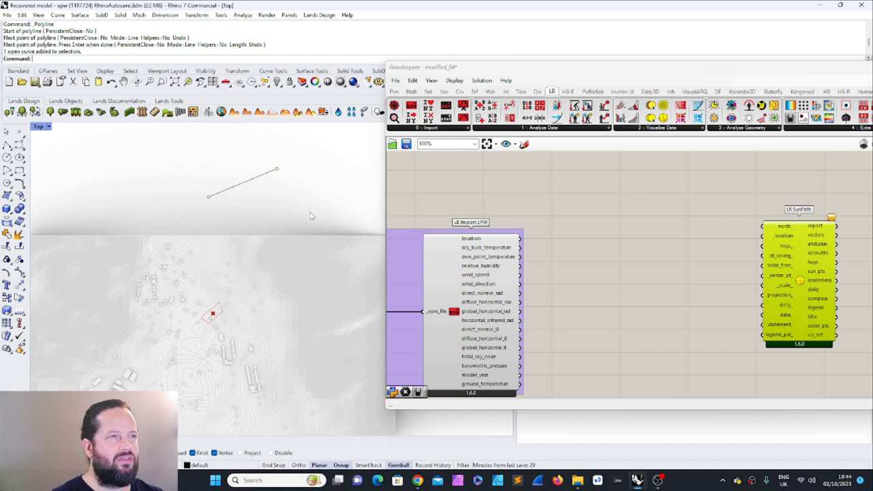
pyautogui.click(245, 183)
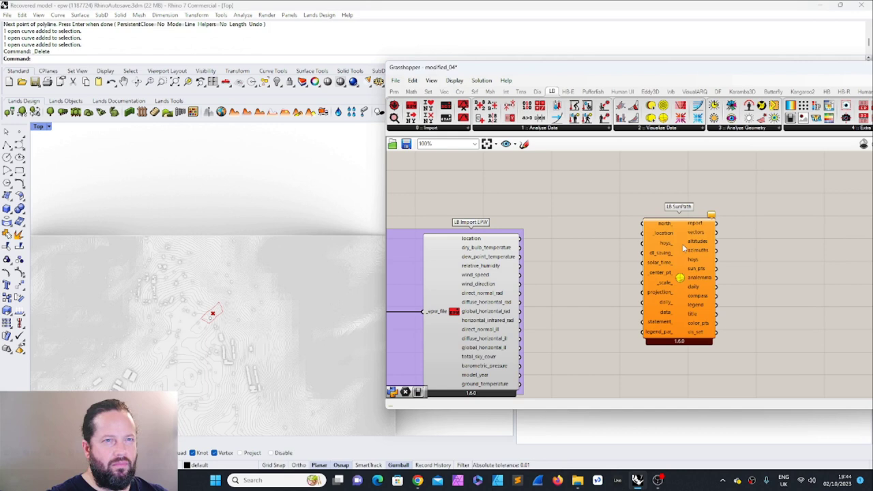
# Step: Connect the location output of LB Import EPW to LB SunPath's _location input and space the two components farther apart
pyautogui.moveTo(682, 244); pyautogui.dragTo(690, 247)
pyautogui.moveTo(520, 238); pyautogui.dragTo(650, 236)
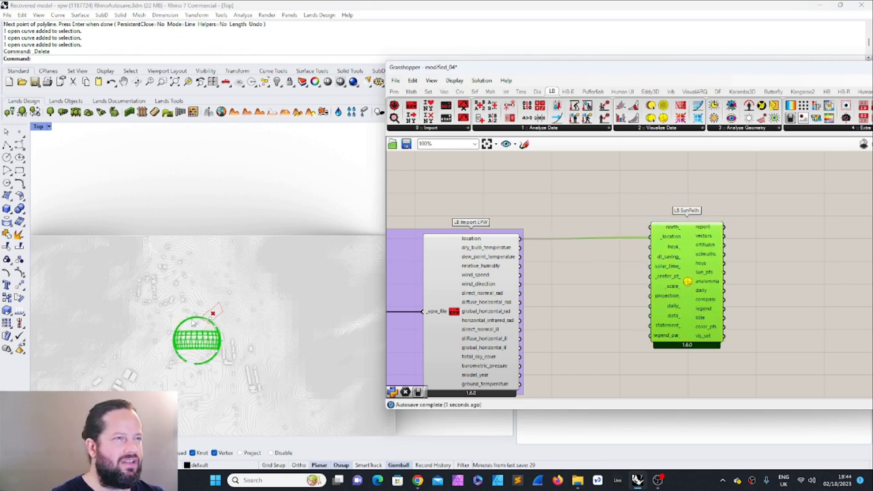
pyautogui.click(465, 270)
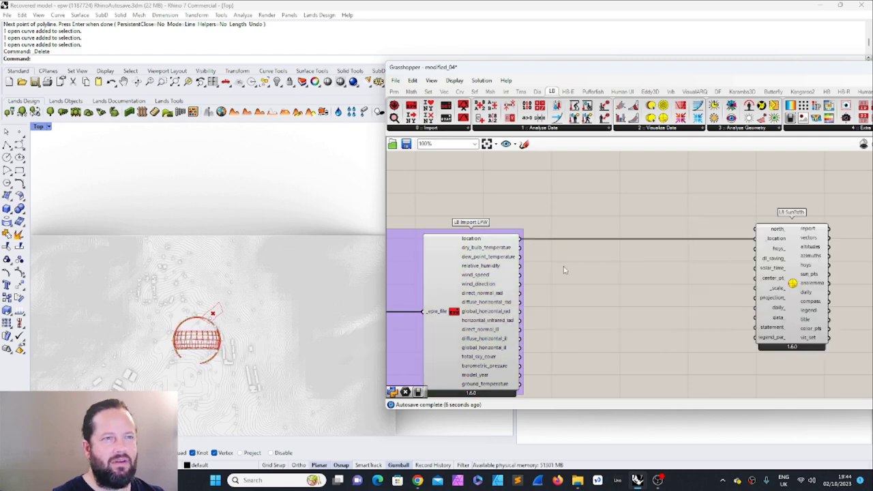
# Step: Review the EPW import group feeding LB SunPath and read the LB SunPath component's description
pyautogui.scroll(-4, 555, 270)
pyautogui.scroll(3, 549, 283)
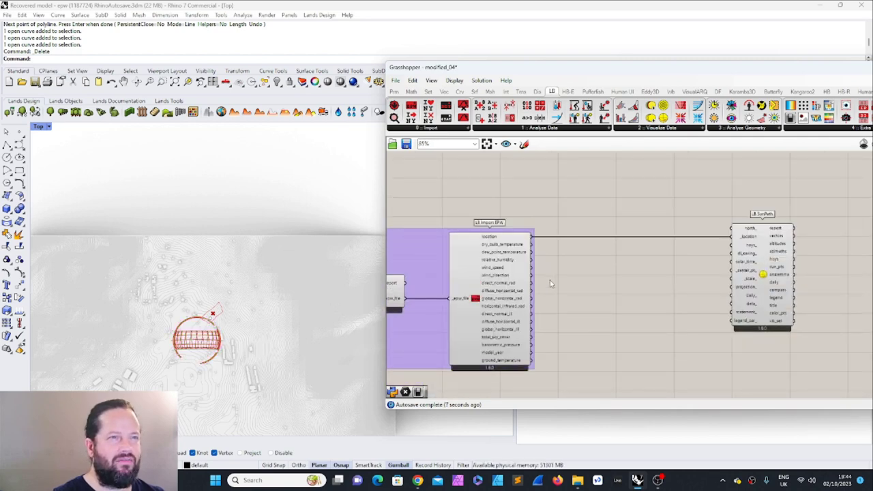
pyautogui.scroll(-4, 550, 283)
pyautogui.moveTo(458, 215); pyautogui.dragTo(678, 351)
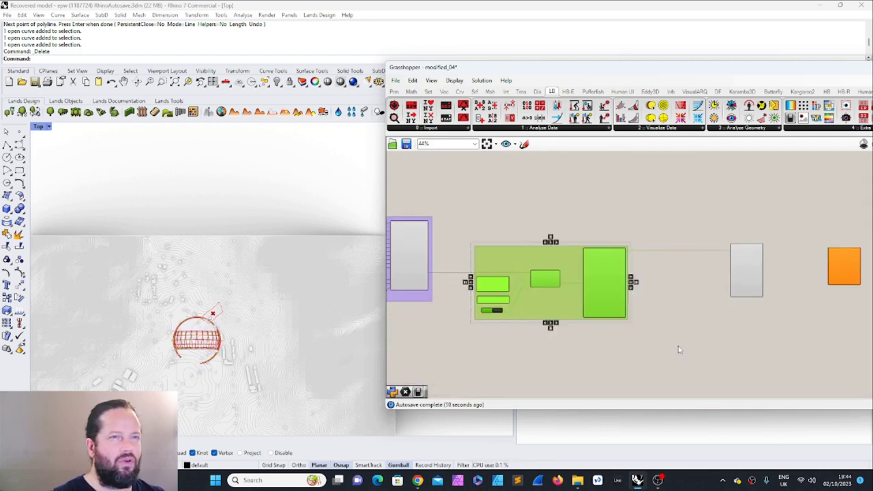
pyautogui.scroll(4, 633, 259)
pyautogui.moveTo(606, 262); pyautogui.dragTo(630, 279, button='right')
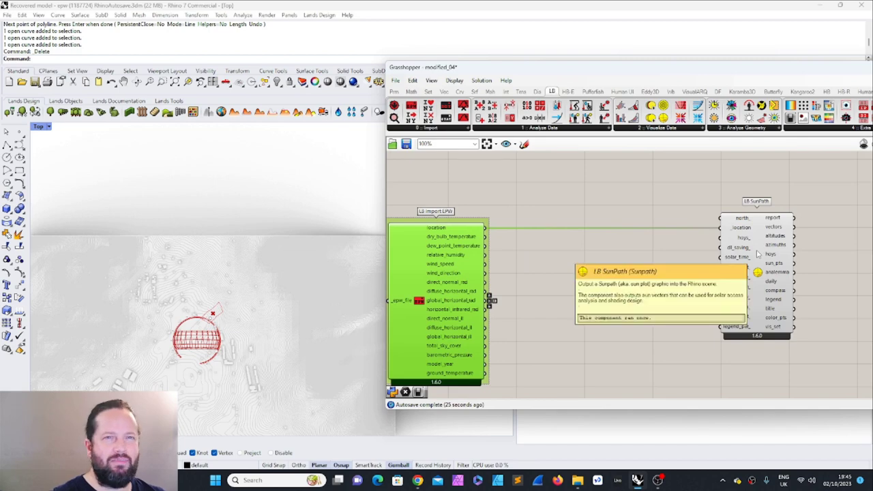
# Step: Move LB SunPath closer to LB Direct Sun Hours and connect its vectors output to the _vectors input
pyautogui.click(764, 253)
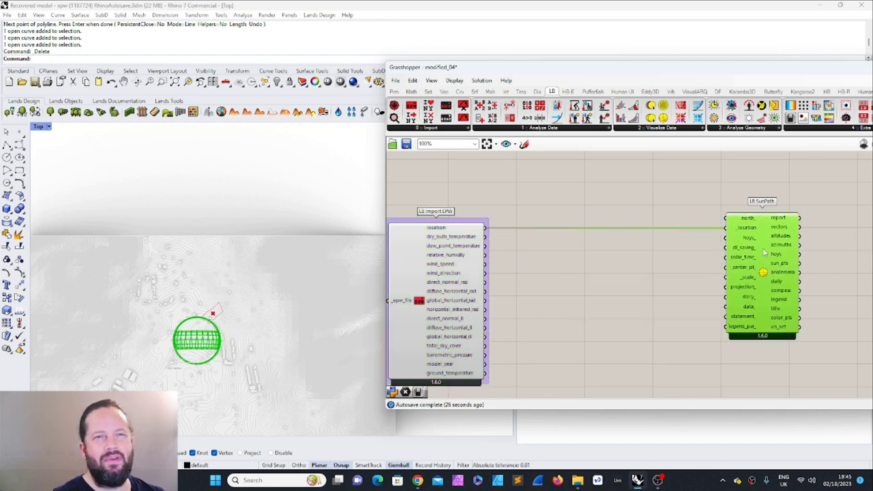
pyautogui.scroll(-5, 604, 225)
pyautogui.scroll(5, 741, 222)
pyautogui.moveTo(769, 243); pyautogui.dragTo(803, 243)
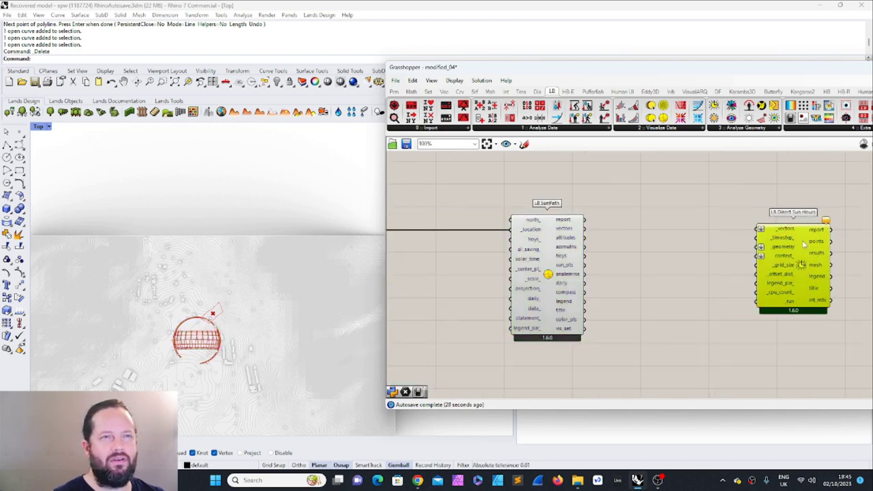
pyautogui.moveTo(543, 243); pyautogui.dragTo(567, 242)
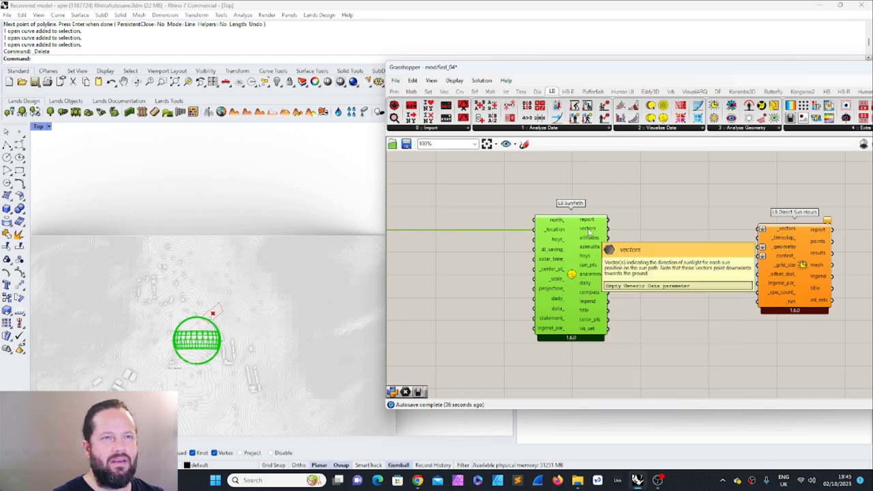
pyautogui.scroll(-1, 833, 269)
pyautogui.moveTo(610, 249)
pyautogui.mouseDown()
pyautogui.moveTo(660, 244)
pyautogui.moveTo(625, 244)
pyautogui.mouseUp()
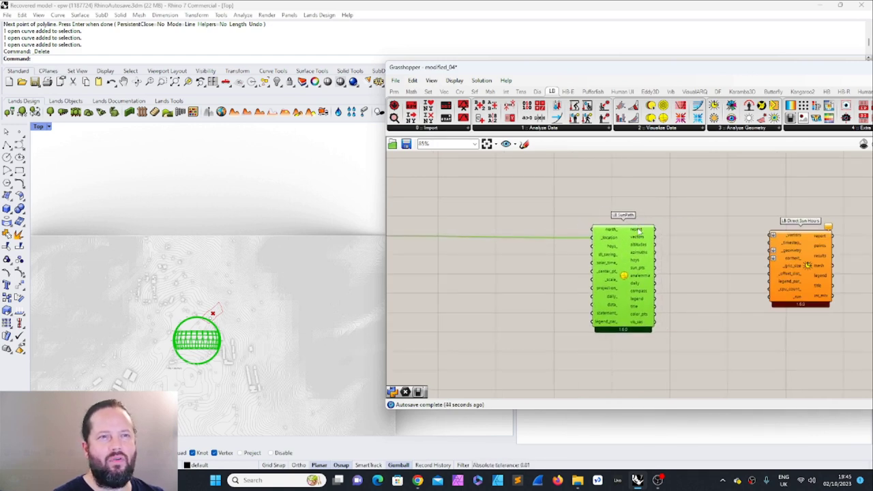
pyautogui.scroll(2, 634, 246)
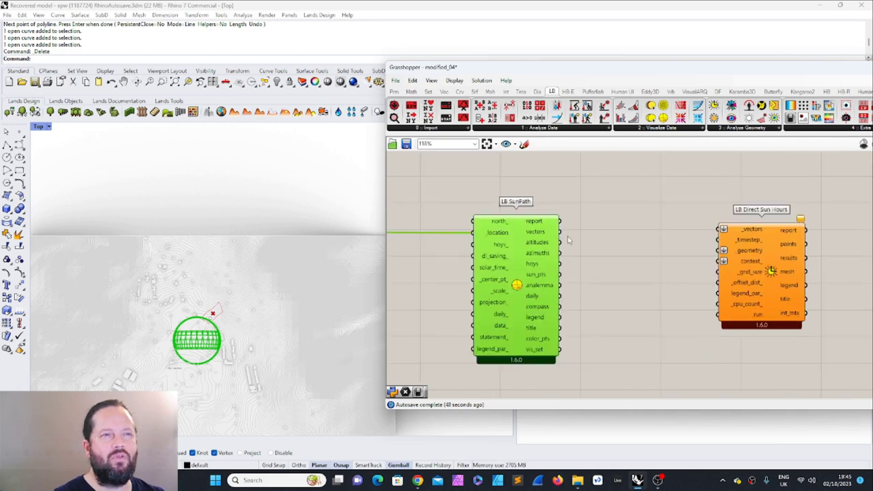
pyautogui.moveTo(561, 232); pyautogui.dragTo(722, 230)
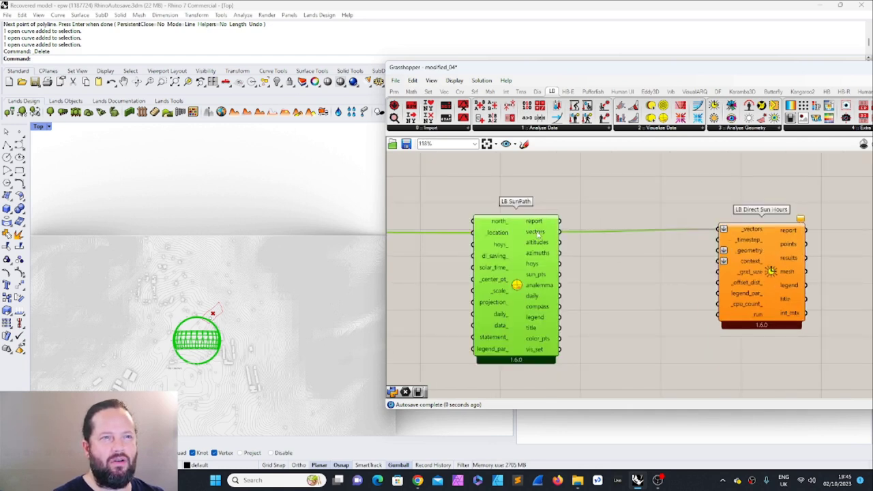
pyautogui.doubleClick(654, 292)
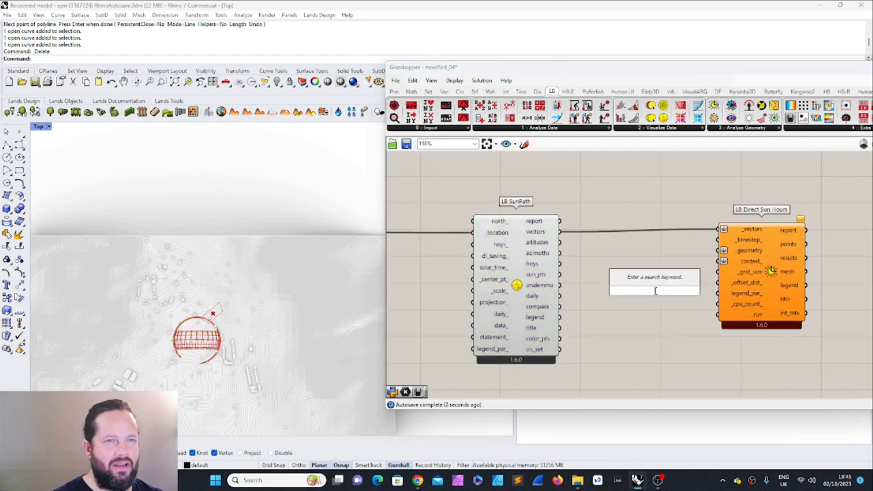
# Step: Examine the sun path dome and its compass directions around the site buildings in a rotated 3D view of the Rhino model
pyautogui.scroll(-2, 654, 292)
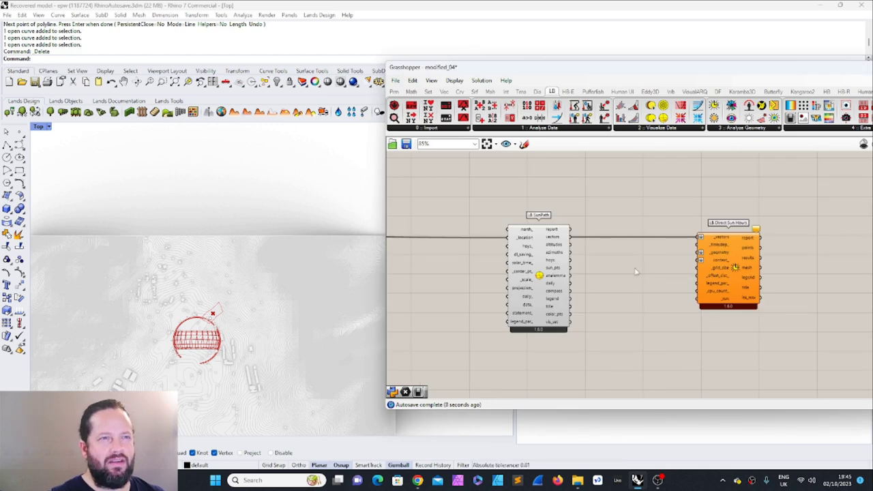
pyautogui.scroll(-3, 636, 271)
pyautogui.scroll(3, 524, 270)
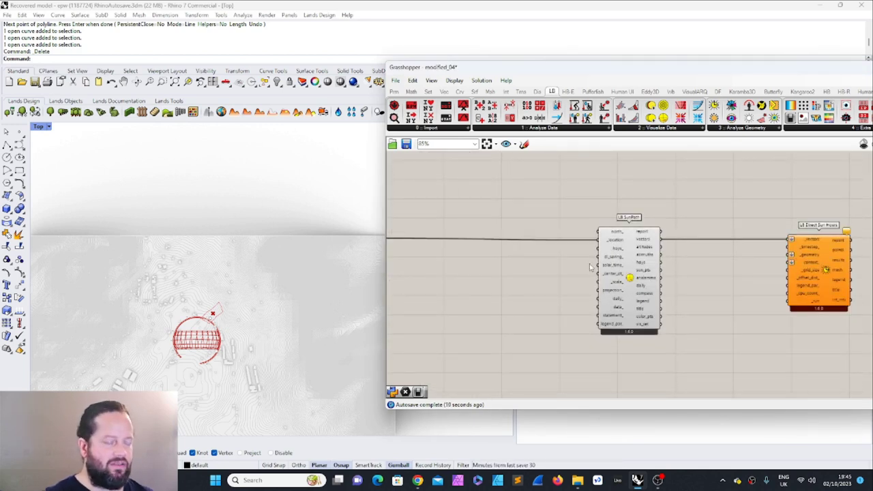
pyautogui.moveTo(271, 333); pyautogui.dragTo(248, 291, button='right')
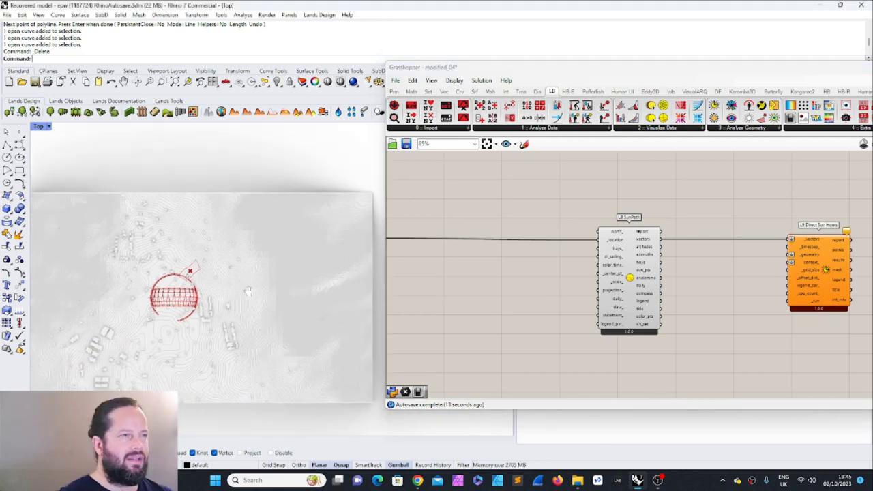
pyautogui.click(136, 81)
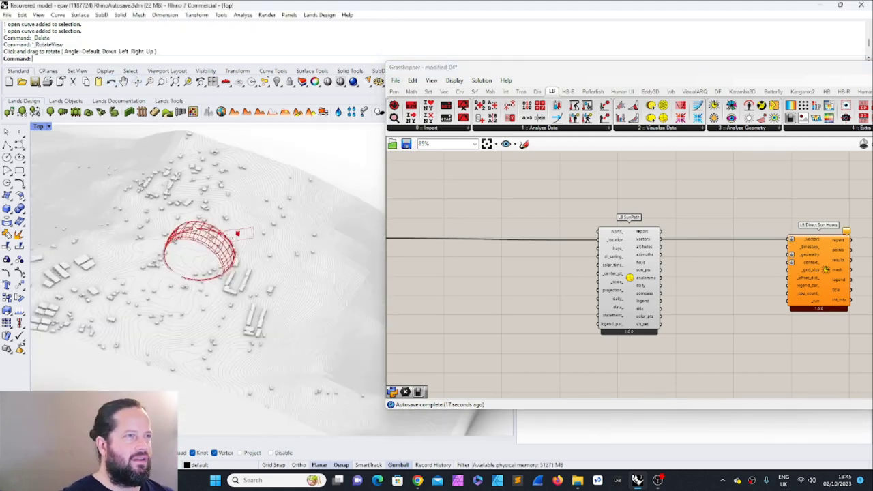
pyautogui.scroll(10, 202, 239)
pyautogui.scroll(-6, 227, 249)
pyautogui.moveTo(225, 266); pyautogui.dragTo(184, 338, button='right')
pyautogui.scroll(2, 236, 275)
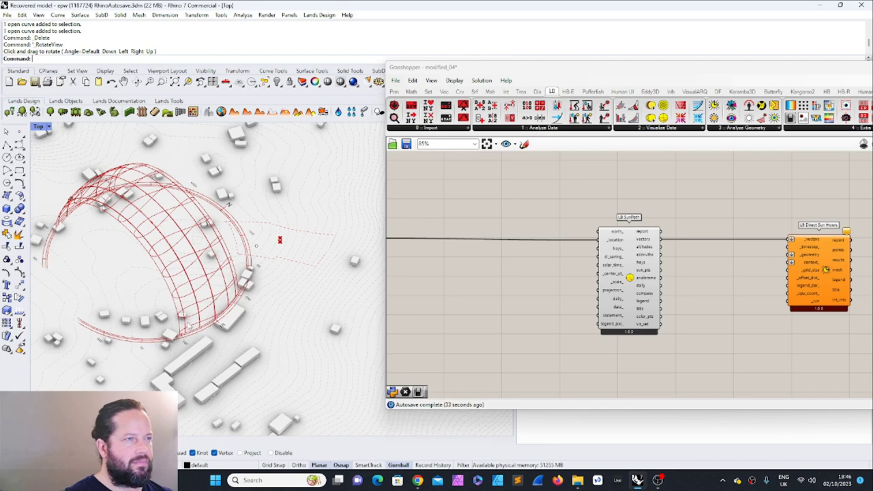
pyautogui.scroll(3, 215, 273)
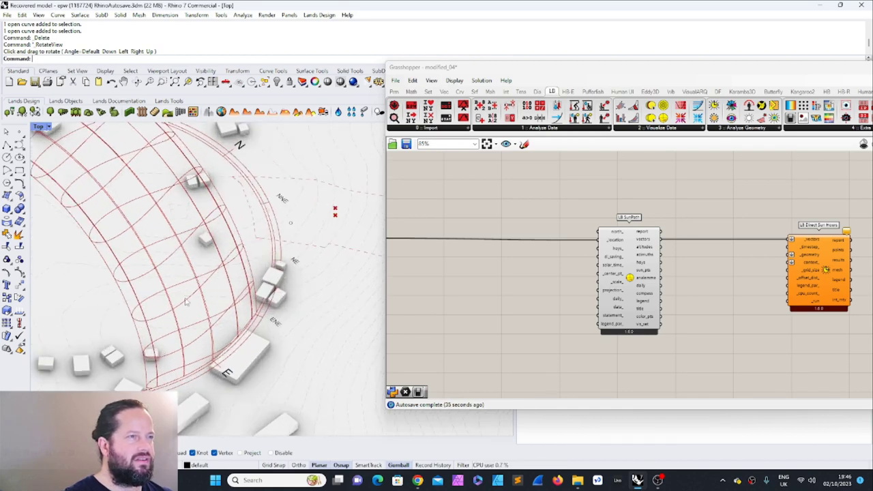
pyautogui.scroll(-5, 176, 300)
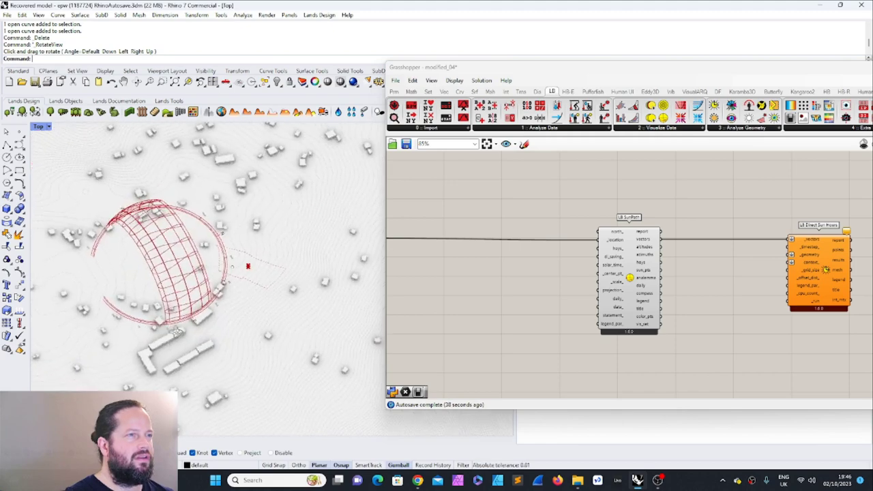
pyautogui.scroll(3, 161, 253)
pyautogui.scroll(-3, 176, 288)
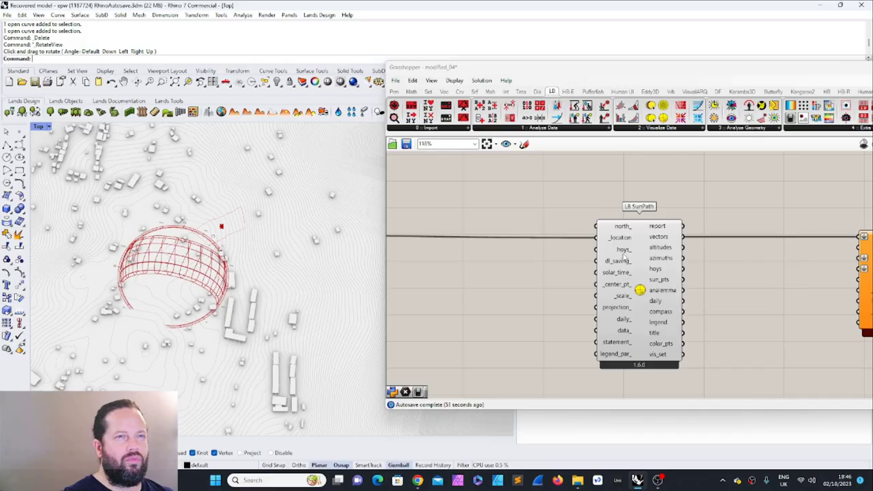
# Step: Add an LB Calculate HOY component beside LB SunPath, leaving room for its inputs
pyautogui.moveTo(623, 253)
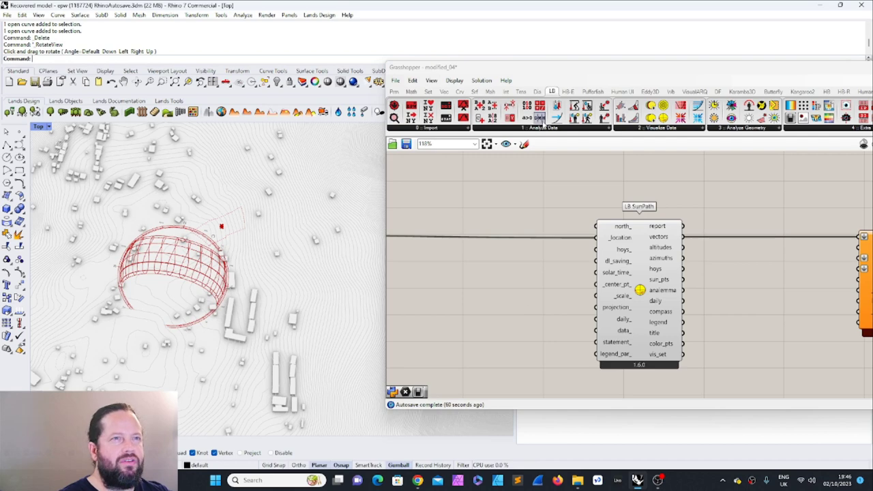
pyautogui.click(497, 130)
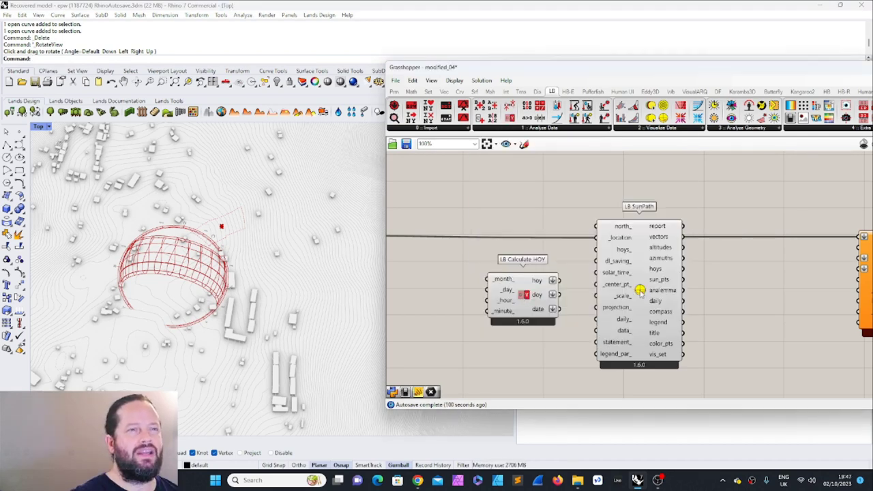
pyautogui.moveTo(502, 321); pyautogui.dragTo(574, 305, button='right')
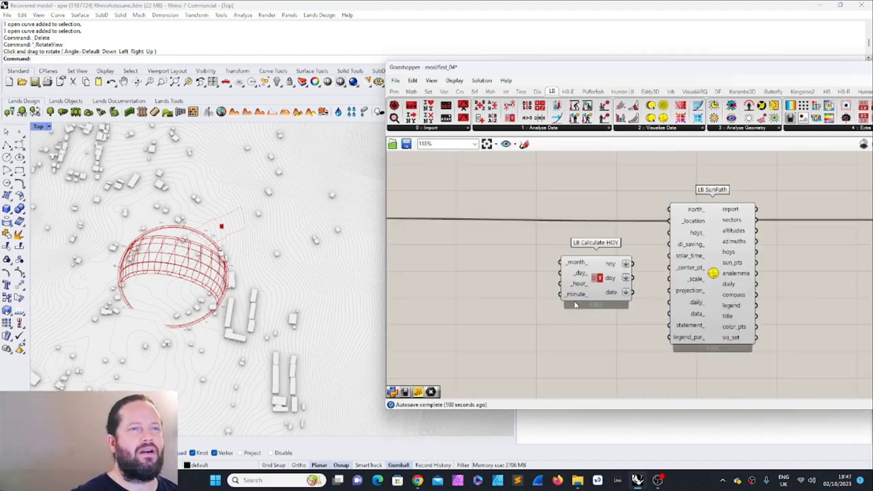
pyautogui.scroll(1, 578, 296)
pyautogui.moveTo(607, 259)
pyautogui.mouseDown()
pyautogui.moveTo(563, 247)
pyautogui.moveTo(617, 248)
pyautogui.mouseUp()
pyautogui.moveTo(639, 260); pyautogui.dragTo(712, 260, button='right')
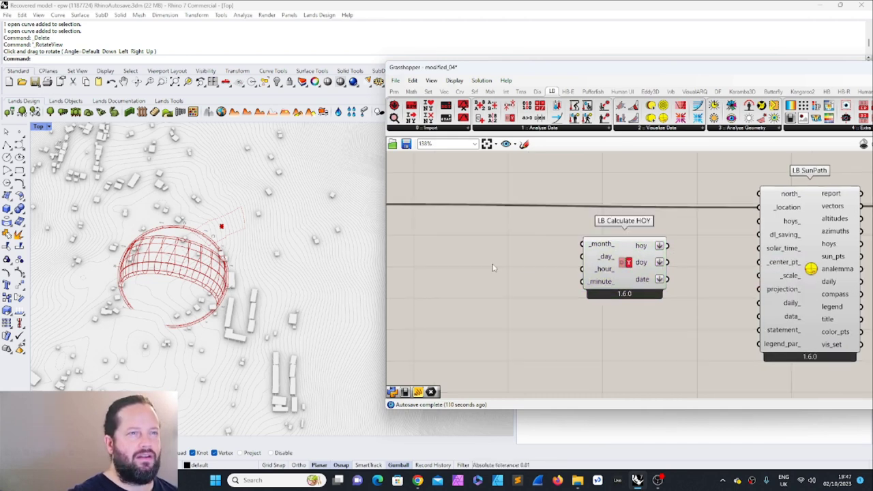
# Step: Create a number slider with the value 12 and connect it to LB Calculate HOY's _month_ input
pyautogui.doubleClick(491, 265)
pyautogui.write('12')
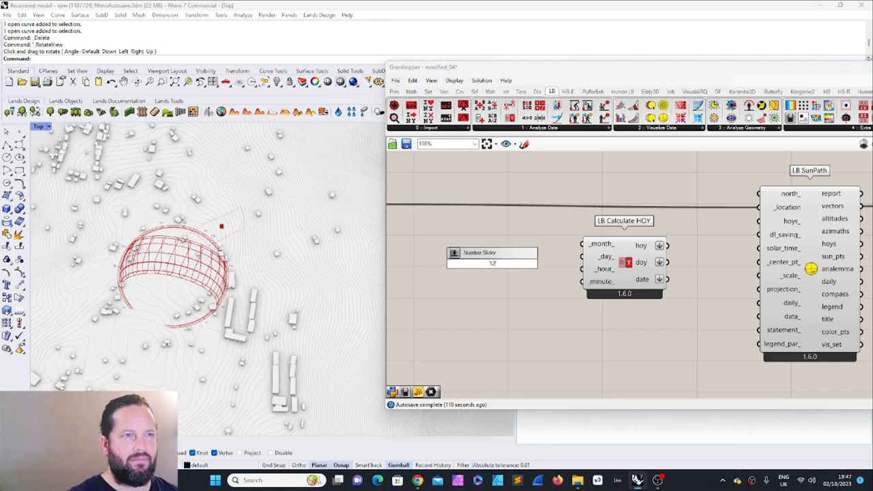
pyautogui.press('Return')
pyautogui.moveTo(523, 250); pyautogui.dragTo(581, 244)
pyautogui.moveTo(495, 249); pyautogui.dragTo(483, 241)
# Step: Duplicate the month slider, set the copy's maximum to 31 and connect it to LB Calculate HOY's _day_ input
pyautogui.hotkey('ctrl', 'c')
pyautogui.hotkey('ctrl', 'v')
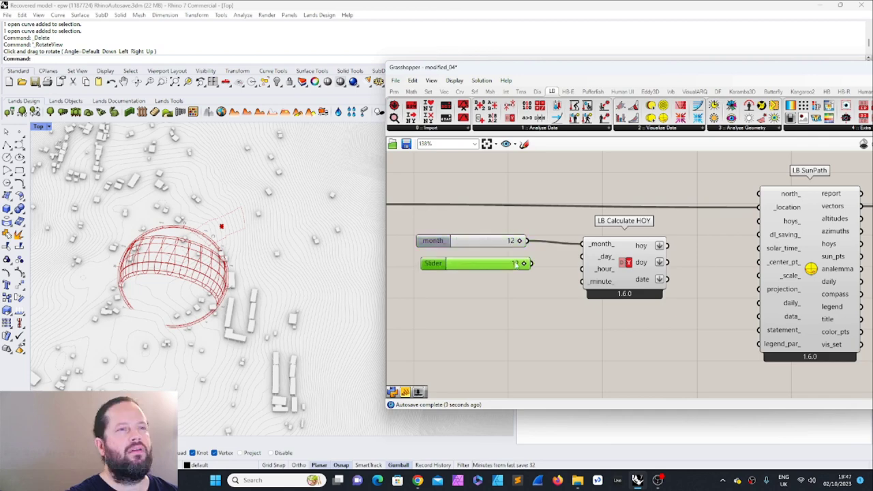
pyautogui.doubleClick(445, 267)
pyautogui.click(481, 289)
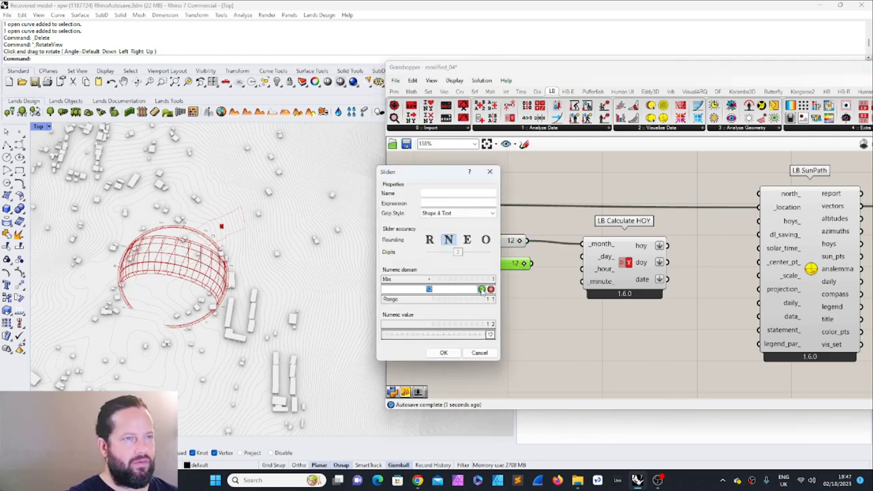
pyautogui.write('31')
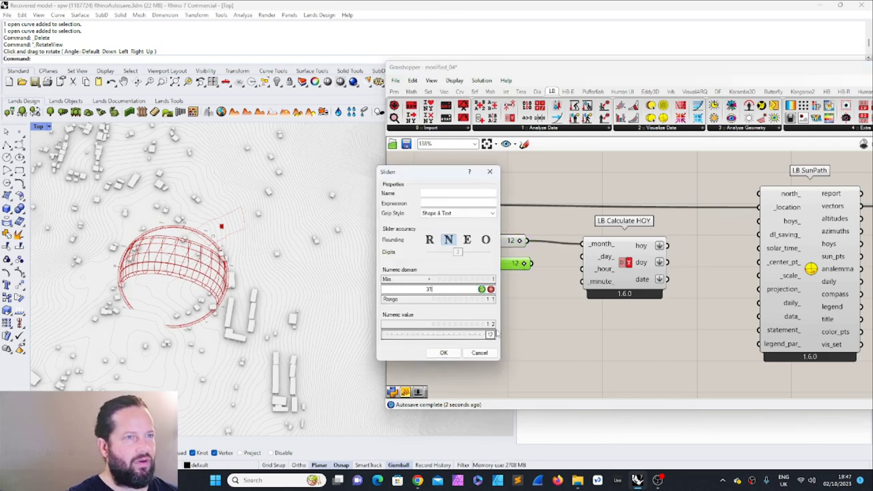
pyautogui.click(446, 354)
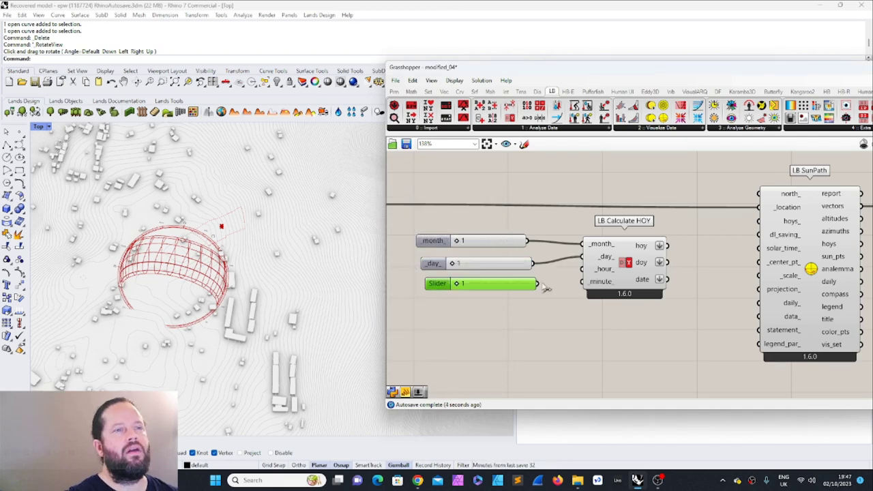
# Step: Connect the third slider to LB Calculate HOY's _hour_ input and set its range to start at 0
pyautogui.moveTo(546, 288); pyautogui.dragTo(583, 269)
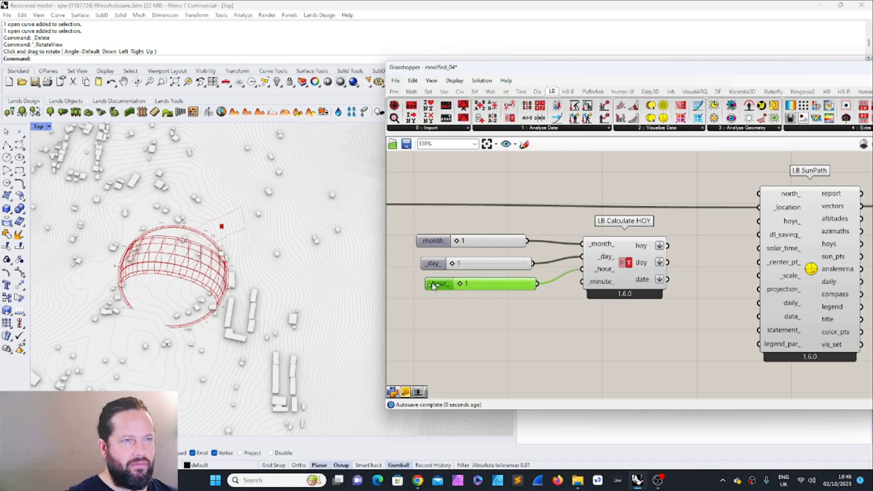
pyautogui.click(608, 269)
pyautogui.moveTo(607, 269); pyautogui.dragTo(546, 273, button='right')
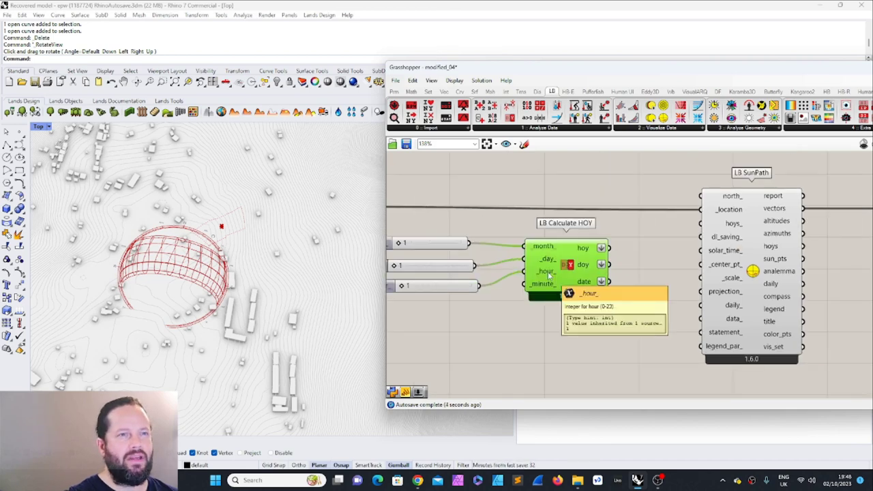
pyautogui.scroll(-3, 520, 287)
pyautogui.scroll(3, 439, 306)
pyautogui.doubleClick(481, 278)
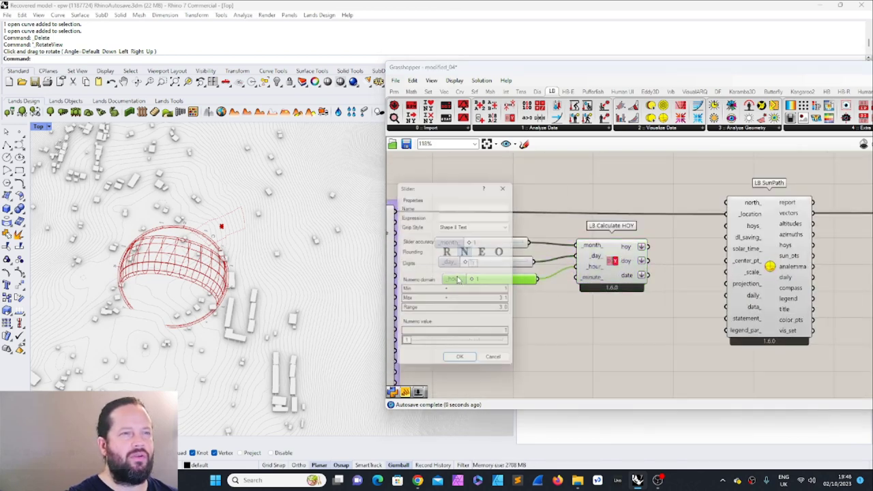
pyautogui.doubleClick(501, 294)
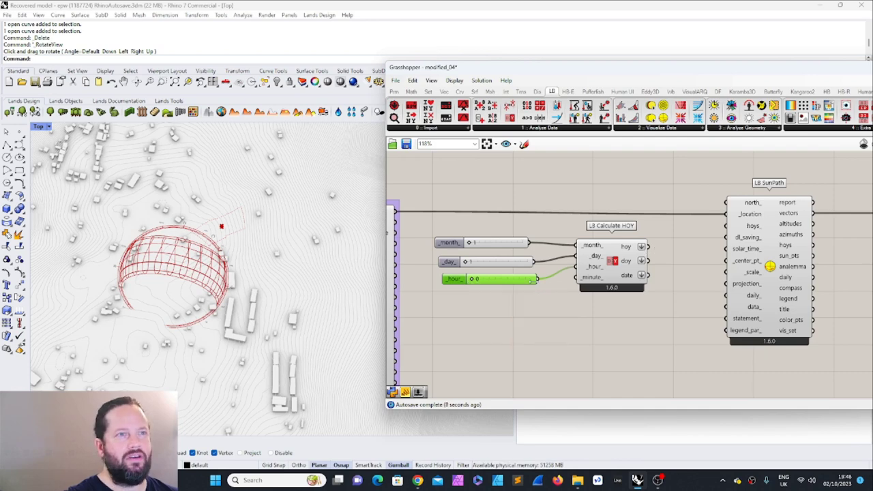
# Step: Connect LB Calculate HOY's hoy output to LB SunPath's hoys_ input and set the hour slider to 11 to place the sun
pyautogui.moveTo(648, 247); pyautogui.dragTo(725, 226)
pyautogui.scroll(9, 167, 278)
pyautogui.scroll(-8, 242, 271)
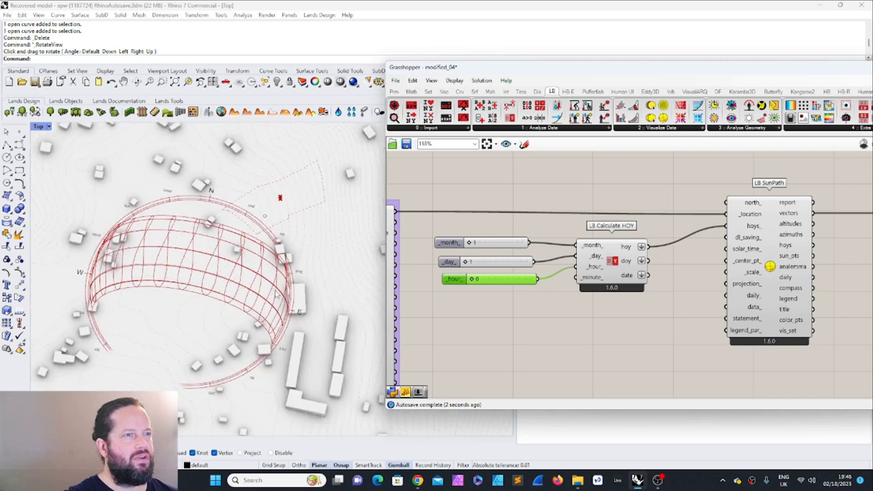
pyautogui.moveTo(242, 272); pyautogui.dragTo(234, 273, button='right')
pyautogui.scroll(5, 234, 272)
pyautogui.scroll(-5, 234, 273)
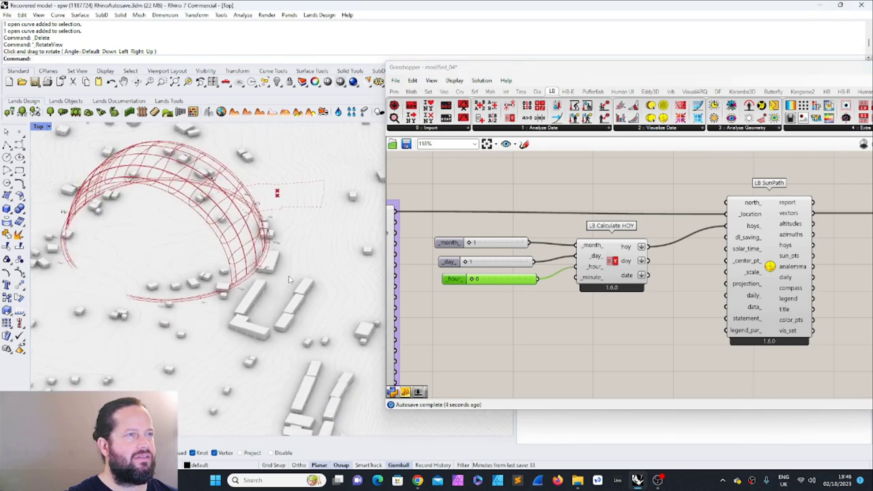
pyautogui.scroll(5, 255, 293)
pyautogui.scroll(-5, 255, 293)
pyautogui.scroll(1, 229, 276)
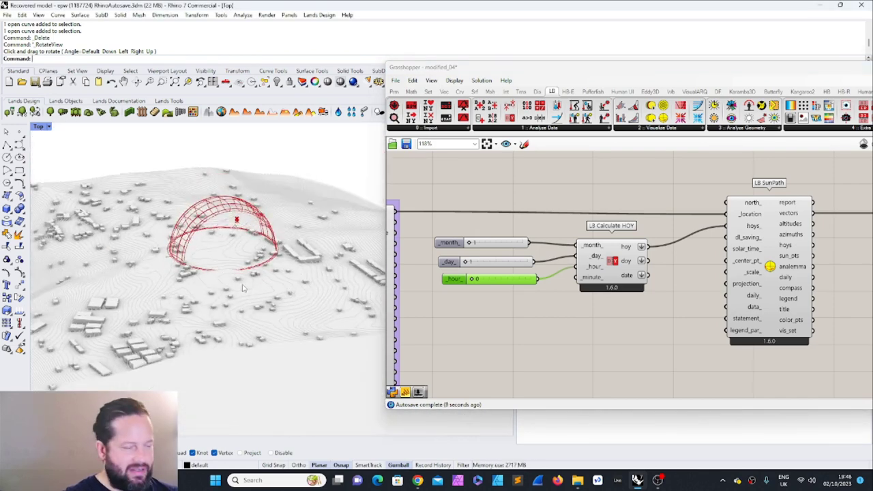
pyautogui.scroll(-3, 203, 218)
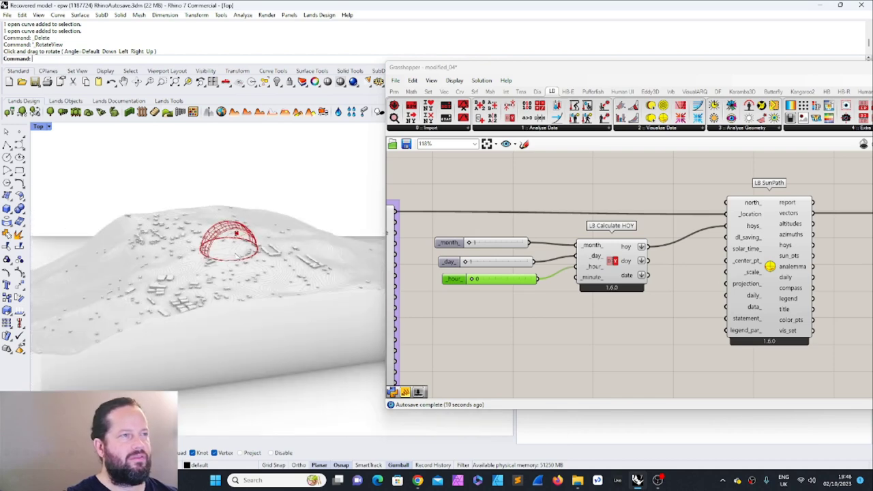
pyautogui.scroll(4, 239, 250)
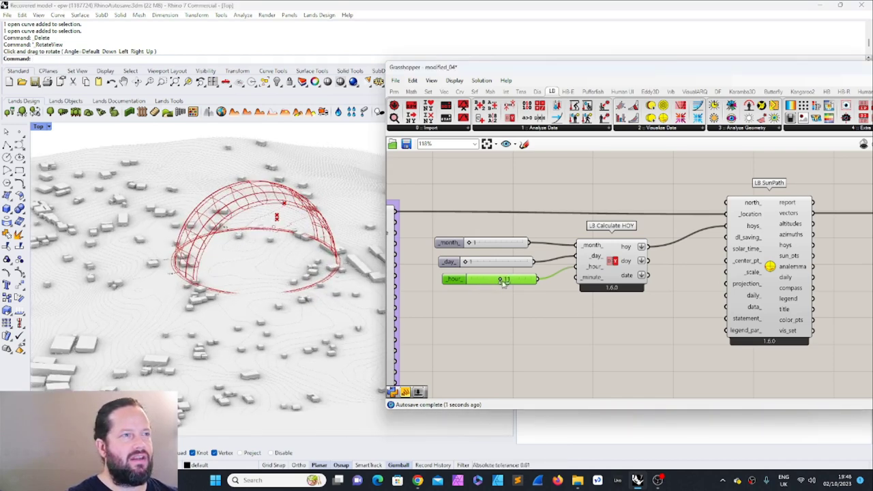
# Step: Check the sun's position on the path and move the Grasshopper window over the Rhino viewport, with the whole component chain in view
pyautogui.scroll(2, 293, 210)
pyautogui.scroll(6, 289, 210)
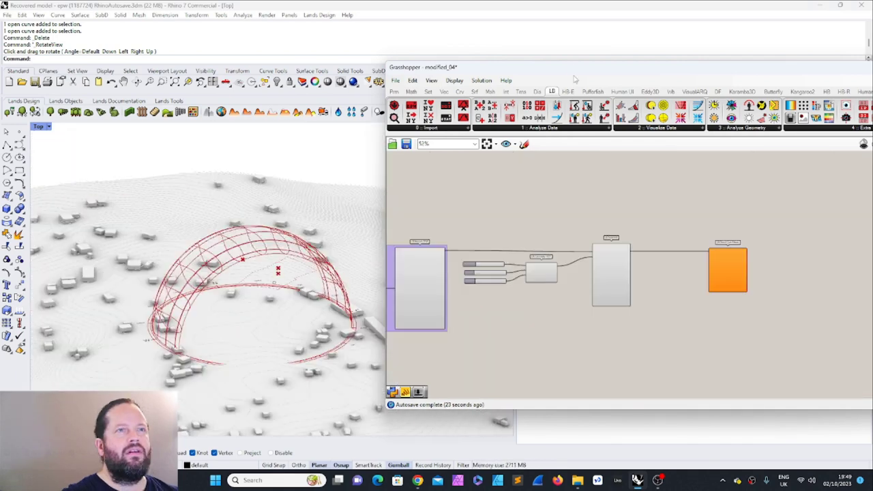
pyautogui.moveTo(576, 68); pyautogui.dragTo(397, 65)
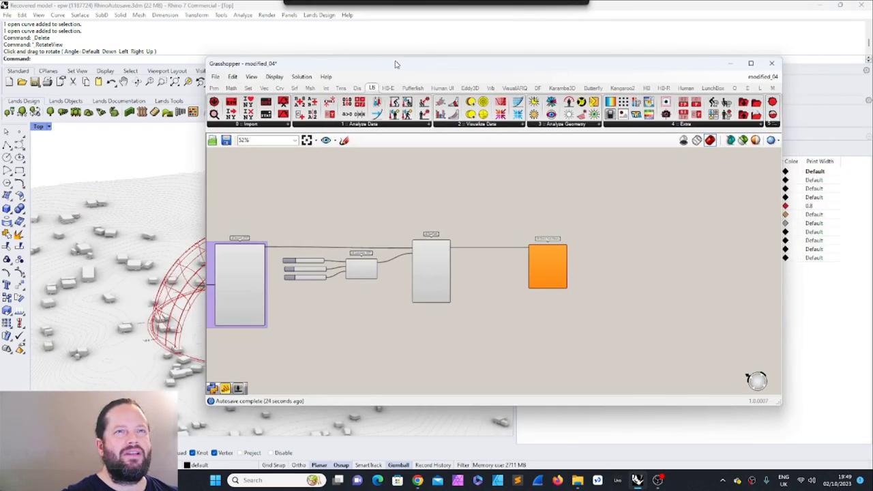
# Step: Place an LB Preview VisualizationSet component below LB SunPath and connect SunPath's vis_set output to its _vis_set input
pyautogui.click(705, 127)
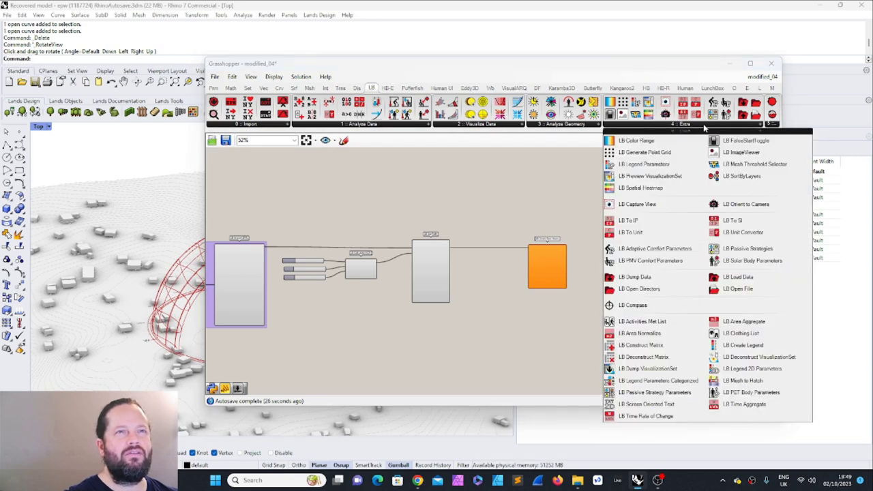
pyautogui.click(668, 176)
pyautogui.click(620, 297)
pyautogui.scroll(3, 612, 314)
# Step: Turn off the LB SunPath component's own preview so only the visualization set draws the path
pyautogui.rightClick(547, 239)
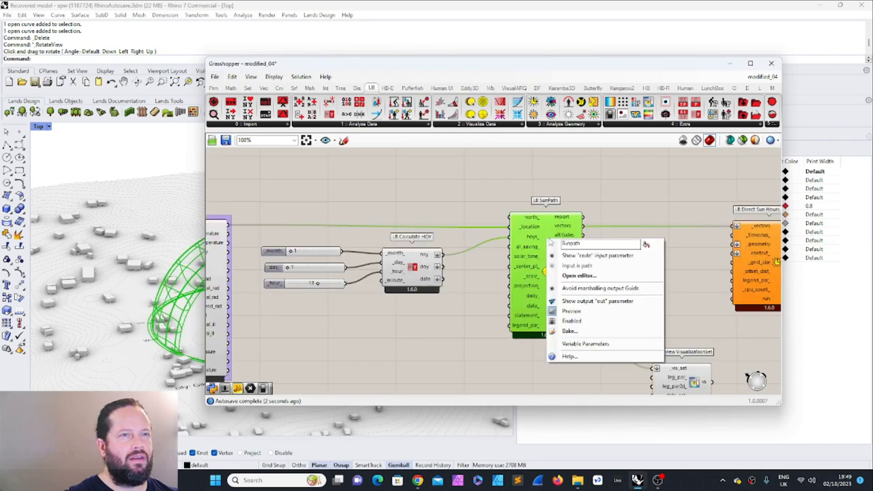
pyautogui.click(694, 289)
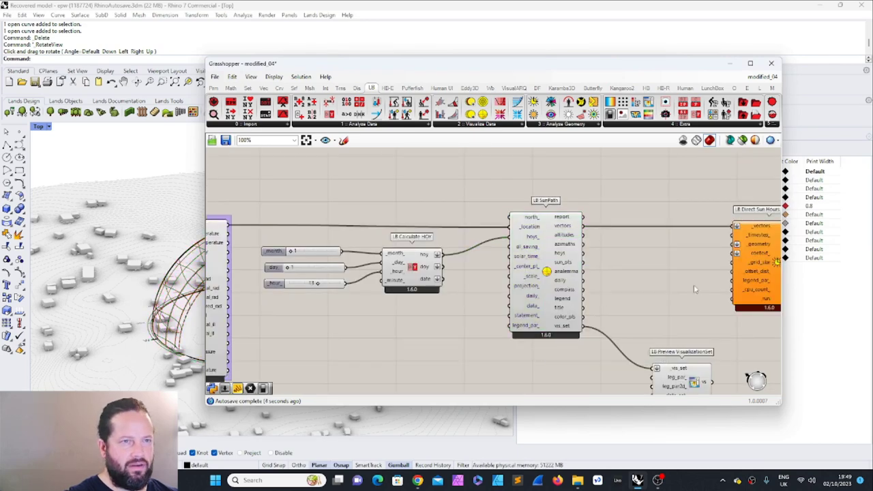
pyautogui.scroll(3, 539, 251)
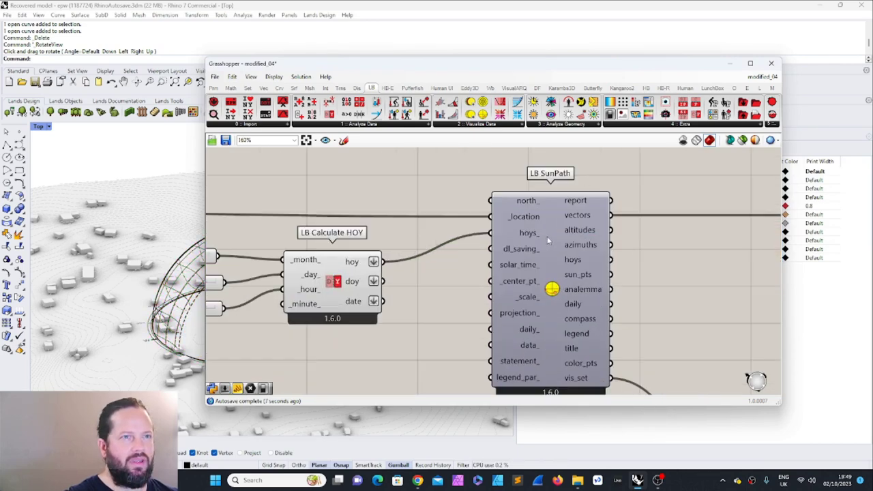
pyautogui.click(547, 236)
pyautogui.scroll(-3, 538, 254)
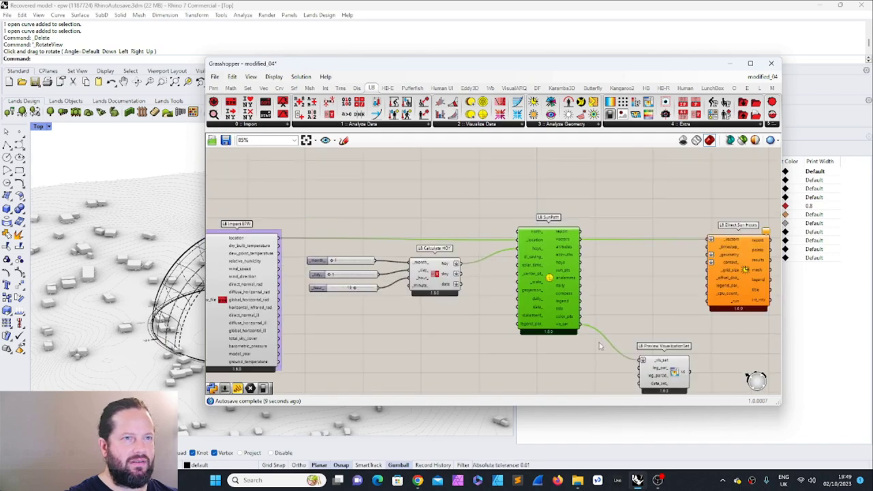
# Step: Move the Grasshopper window clear of the sun path in the Rhino viewport and set the hour slider to 12
pyautogui.moveTo(399, 64); pyautogui.dragTo(506, 66)
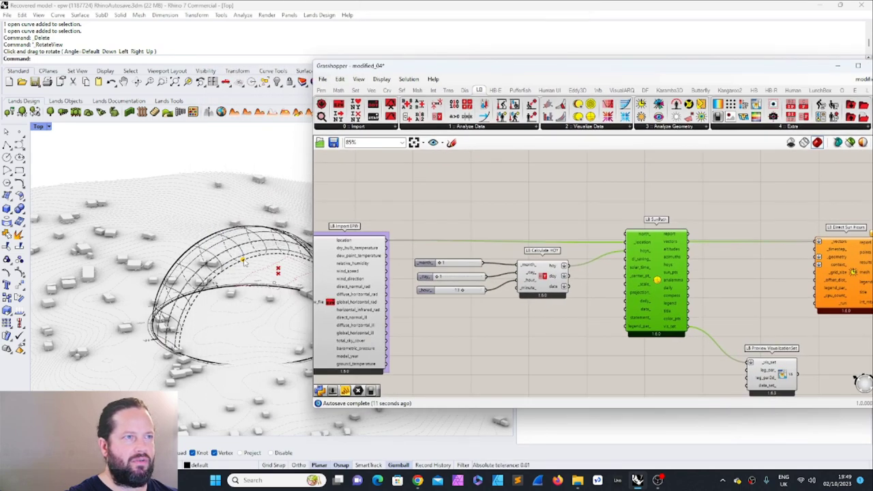
pyautogui.keyDown('ctrl'); pyautogui.keyDown('shift'); pyautogui.moveTo(243, 260); pyautogui.dragTo(144, 293, button='right'); pyautogui.keyUp('shift'); pyautogui.keyUp('ctrl')
pyautogui.scroll(5, 113, 272)
pyautogui.scroll(-9, 186, 264)
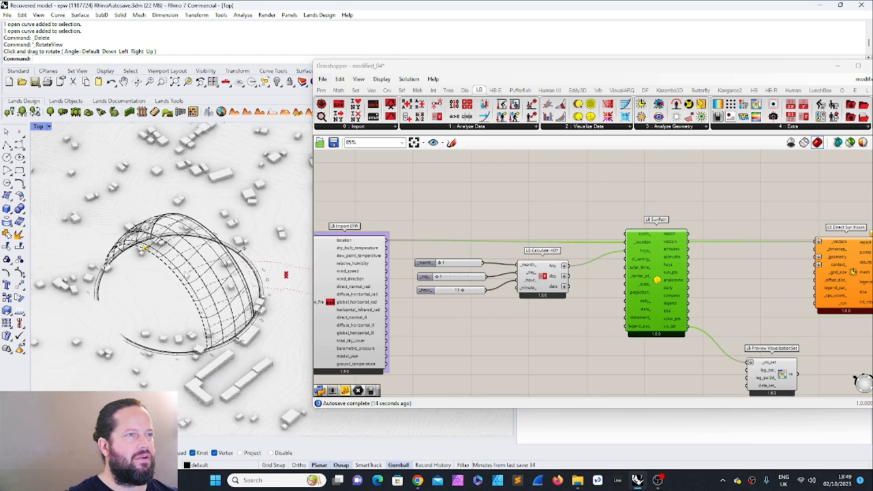
pyautogui.keyDown('ctrl'); pyautogui.keyDown('shift'); pyautogui.moveTo(179, 244); pyautogui.dragTo(167, 260, button='right'); pyautogui.keyUp('shift'); pyautogui.keyUp('ctrl')
pyautogui.scroll(5, 166, 260)
pyautogui.scroll(3, 167, 259)
pyautogui.scroll(3, 522, 290)
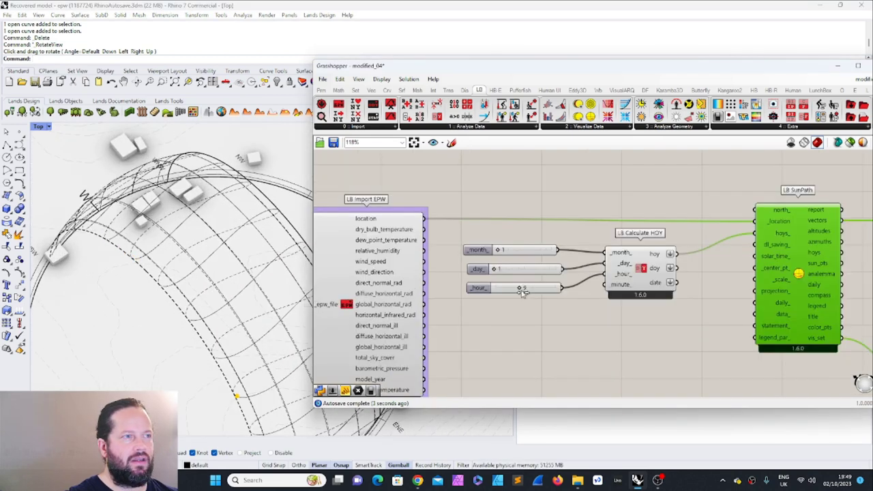
pyautogui.moveTo(528, 289); pyautogui.dragTo(529, 290)
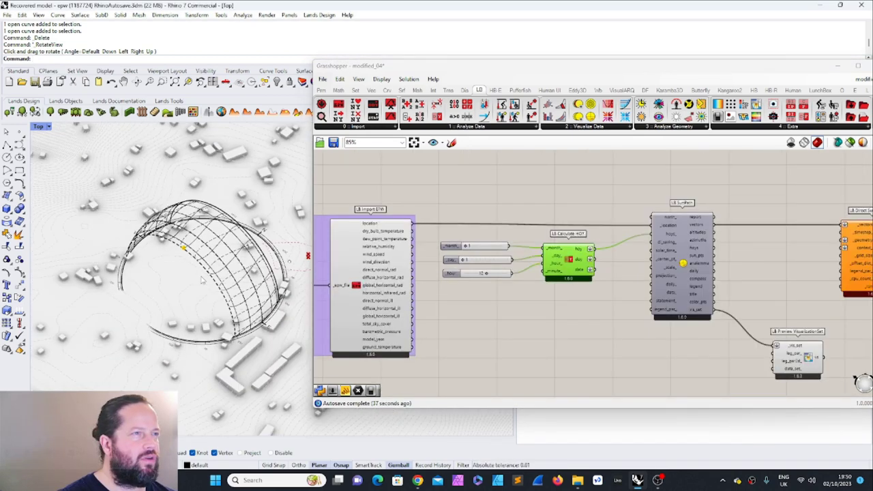
# Step: Set the month slider to 3, the day slider to 15 and the hour slider to 11
pyautogui.moveTo(163, 263); pyautogui.dragTo(167, 252, button='right')
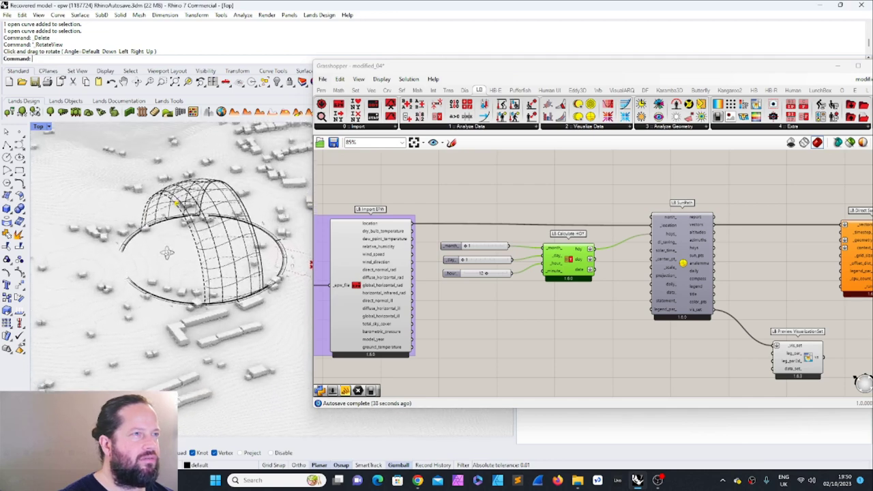
pyautogui.scroll(5, 179, 220)
pyautogui.scroll(-3, 259, 230)
pyautogui.scroll(4, 447, 262)
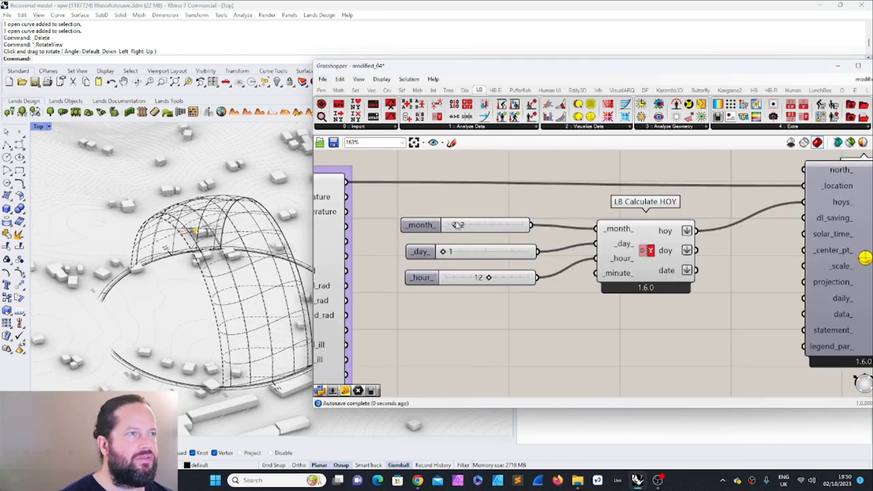
pyautogui.moveTo(458, 225); pyautogui.dragTo(483, 282)
pyautogui.scroll(-1, 716, 242)
pyautogui.moveTo(716, 242); pyautogui.dragTo(628, 243, button='right')
pyautogui.scroll(-1, 628, 244)
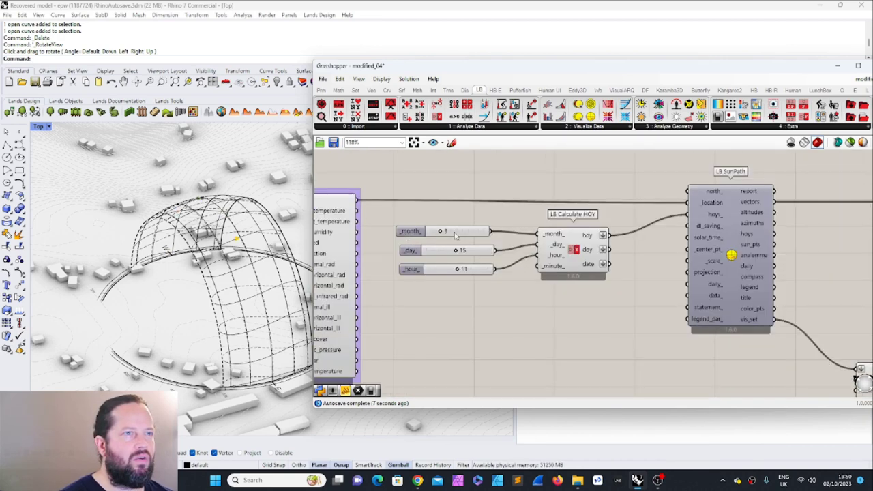
pyautogui.moveTo(456, 234); pyautogui.dragTo(464, 233)
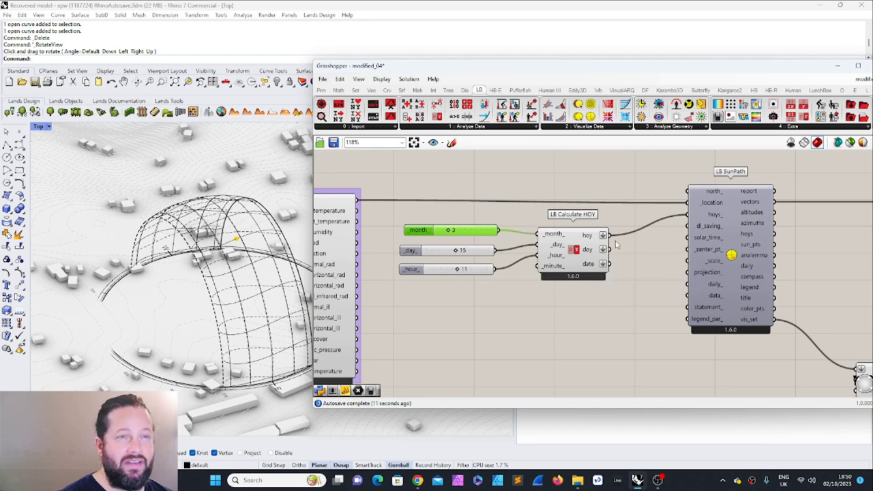
# Step: Place a Vector Display component between LB SunPath and LB Direct Sun Hours
pyautogui.scroll(-2, 800, 247)
pyautogui.moveTo(800, 247); pyautogui.dragTo(462, 226, button='right')
pyautogui.scroll(2, 456, 209)
pyautogui.moveTo(419, 193)
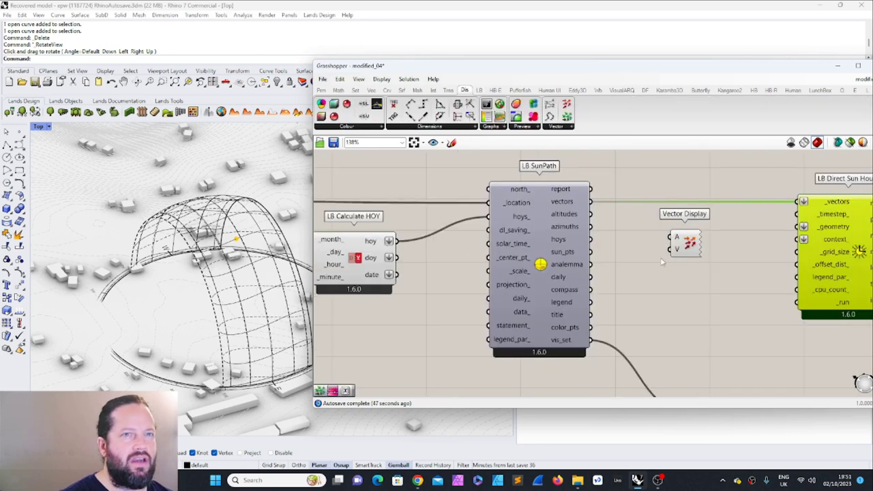
pyautogui.moveTo(675, 252); pyautogui.dragTo(679, 234)
pyautogui.click(682, 283)
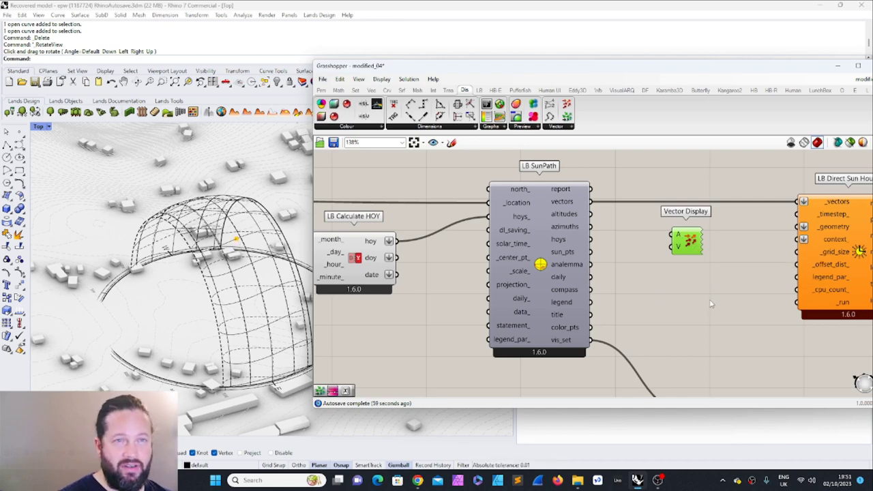
# Step: Add a Point parameter beside LB SunPath for its _center_pt_ input
pyautogui.scroll(-5, 617, 279)
pyautogui.scroll(5, 563, 274)
pyautogui.scroll(-4, 543, 202)
pyautogui.scroll(3, 525, 205)
pyautogui.moveTo(540, 168); pyautogui.dragTo(685, 374)
pyautogui.moveTo(572, 250); pyautogui.dragTo(581, 253)
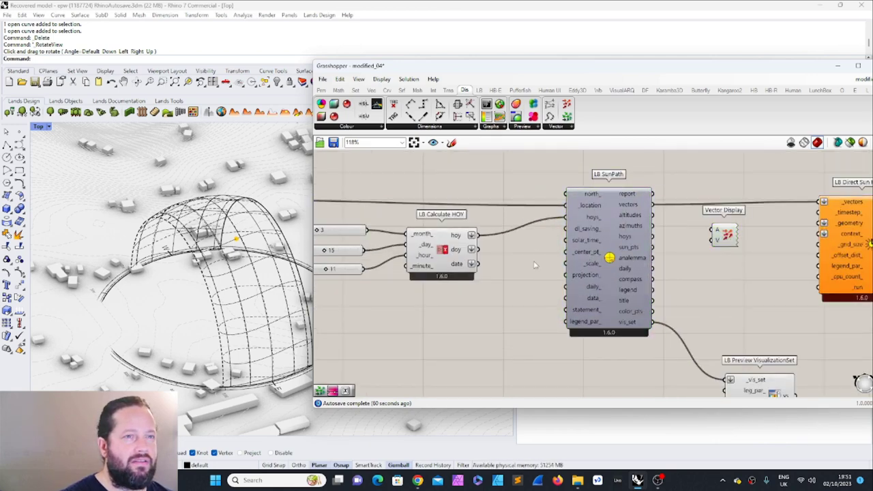
pyautogui.moveTo(587, 257)
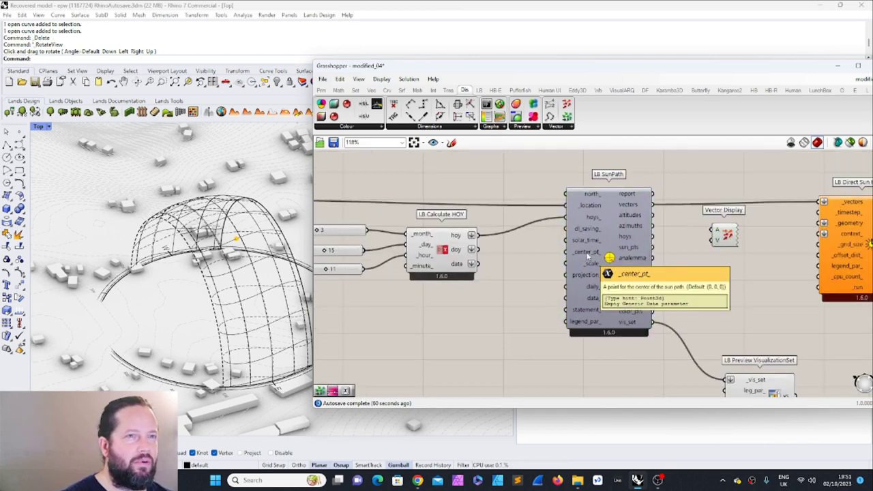
pyautogui.click(321, 90)
pyautogui.moveTo(321, 104); pyautogui.dragTo(517, 315)
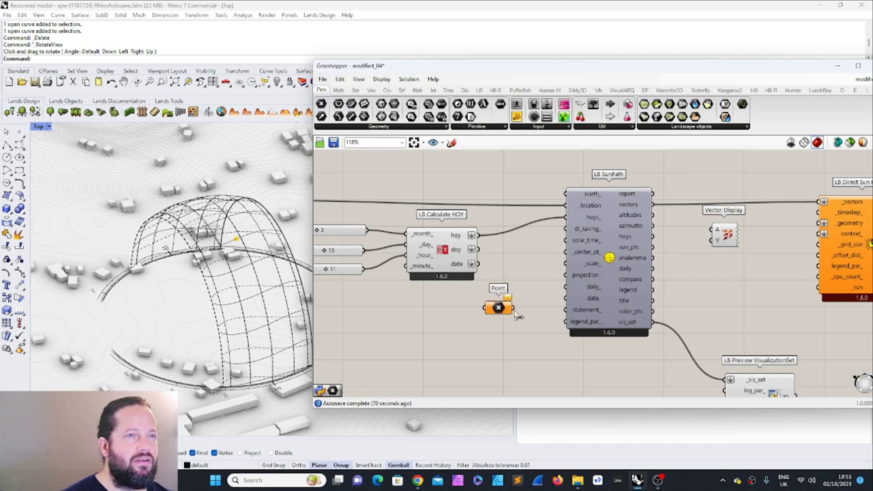
pyautogui.click(498, 308)
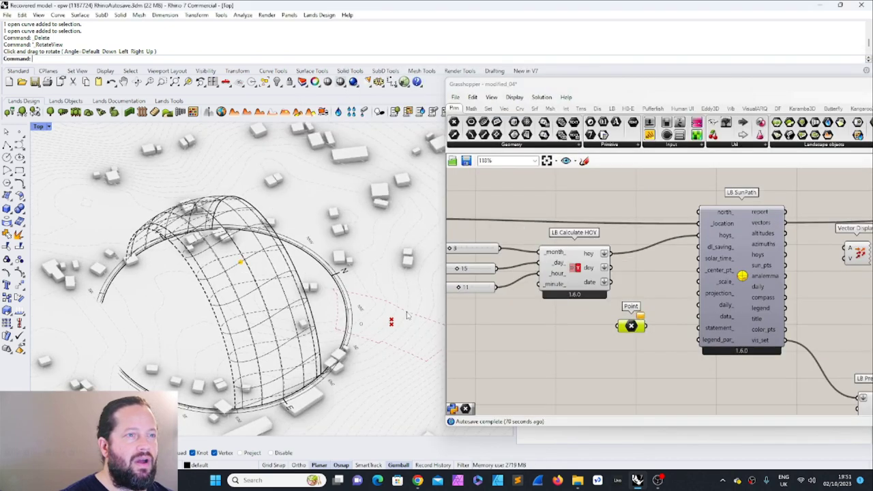
# Step: Add a Surface parameter in the empty canvas area above the LB Calculate HOY and LB SunPath chain
pyautogui.scroll(2, 349, 320)
pyautogui.moveTo(394, 320); pyautogui.dragTo(277, 280, button='right')
pyautogui.scroll(-14, 615, 262)
pyautogui.scroll(10, 675, 252)
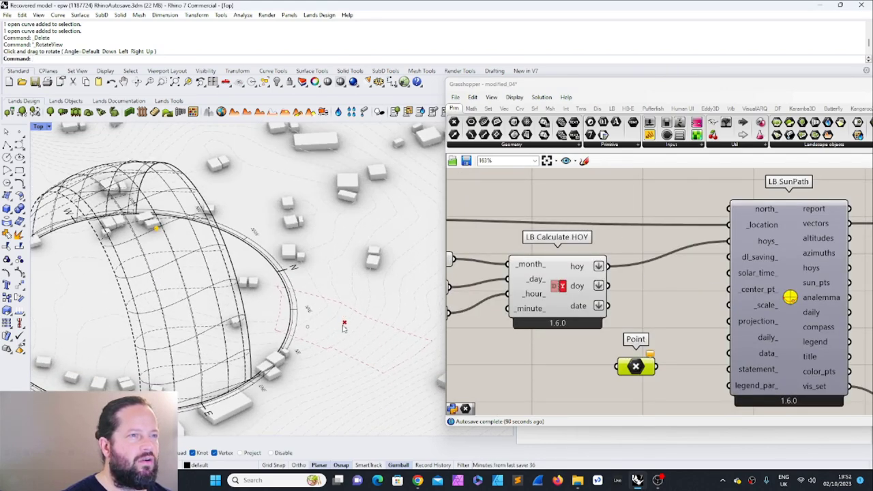
pyautogui.scroll(-3, 450, 291)
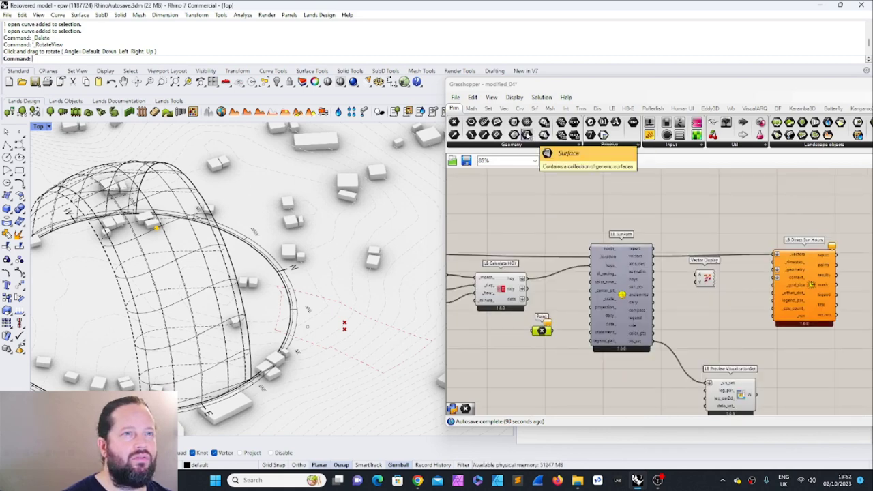
pyautogui.moveTo(526, 135); pyautogui.dragTo(526, 200)
pyautogui.scroll(-3, 592, 283)
pyautogui.scroll(3, 545, 228)
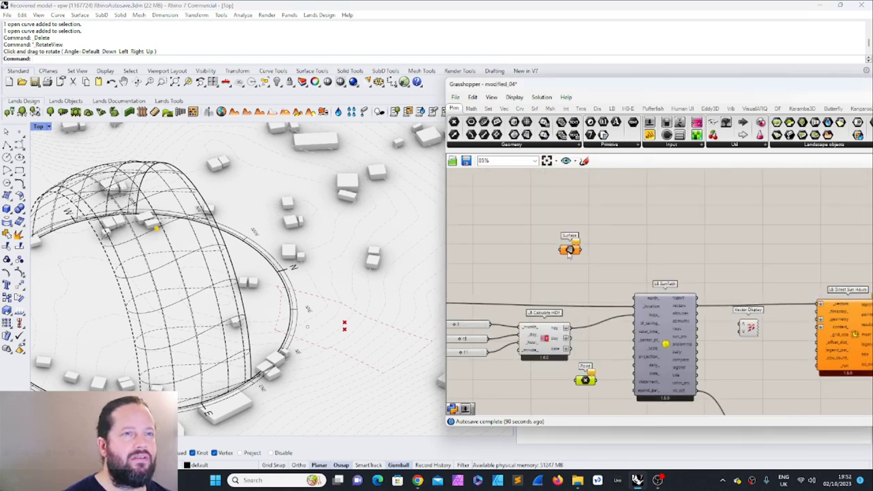
pyautogui.moveTo(569, 251); pyautogui.dragTo(522, 208)
pyautogui.scroll(5, 522, 206)
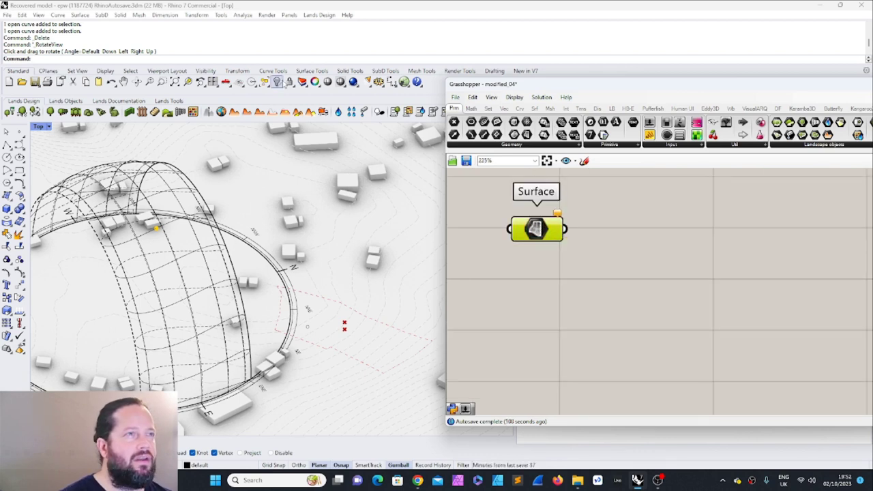
# Step: Show the hidden objects in Rhino and unlock the surface inside the site boundary
pyautogui.click(277, 82)
pyautogui.click(290, 98)
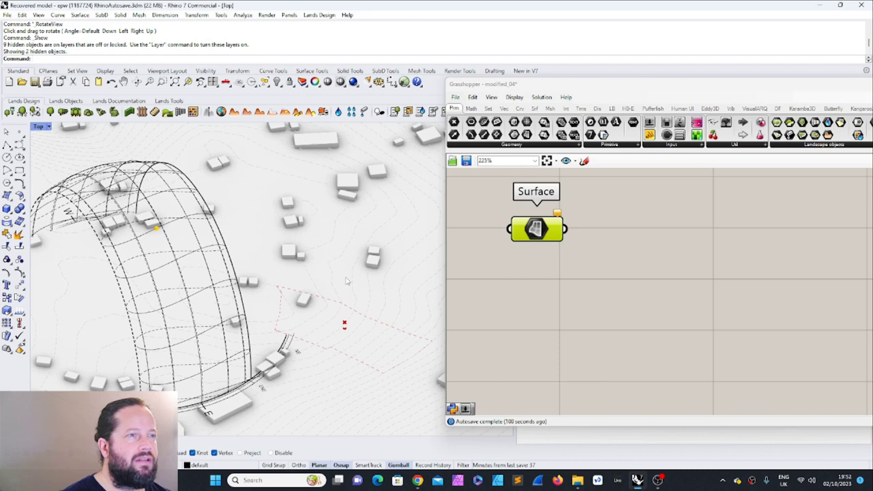
pyautogui.click(329, 310)
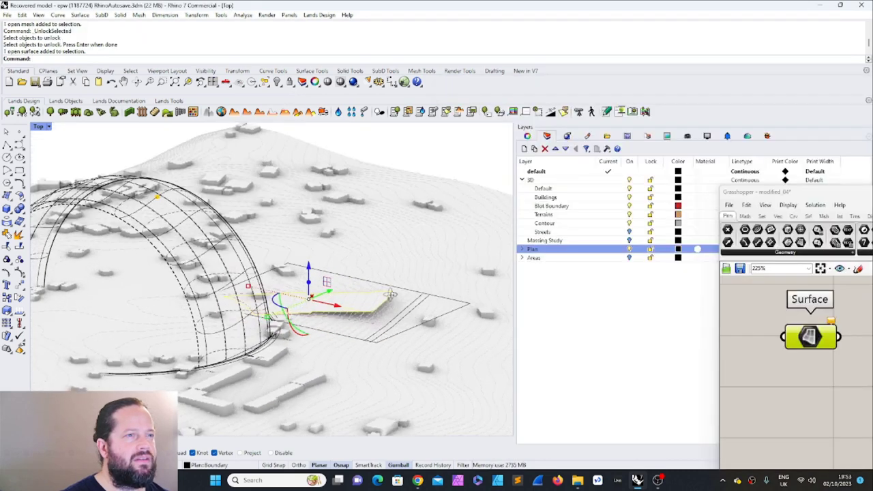
# Step: Reference the site surface from Rhino into the Surface parameter with Set Multiple Surfaces
pyautogui.scroll(4, 342, 298)
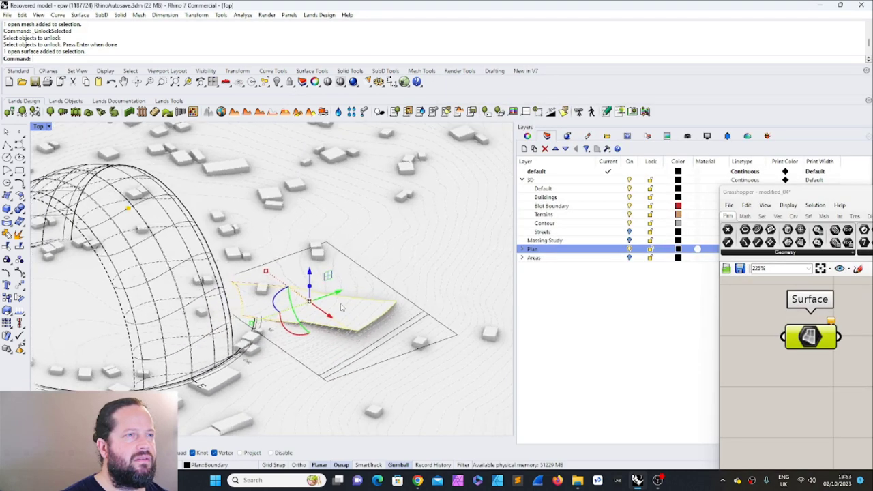
pyautogui.press('Escape')
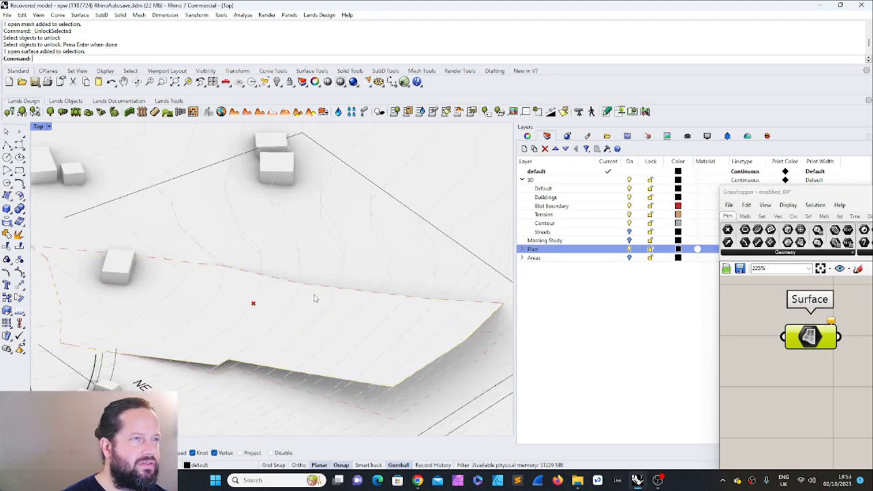
pyautogui.click(316, 298)
pyautogui.scroll(-4, 326, 303)
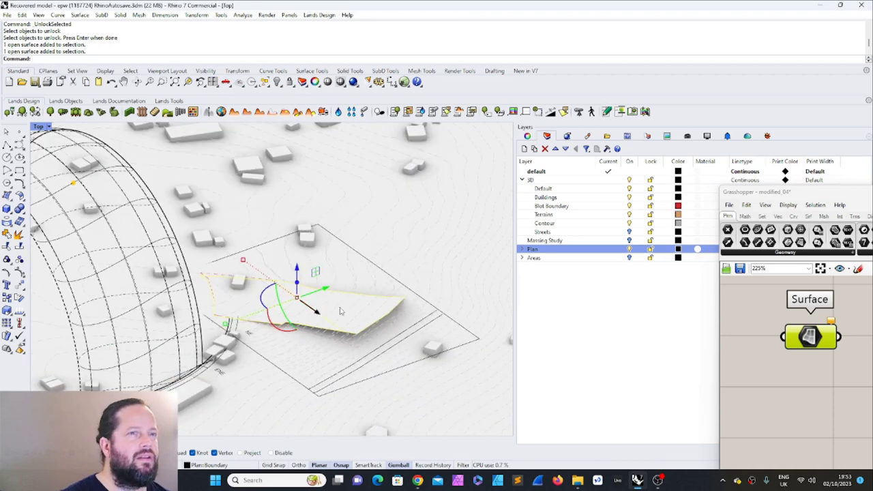
pyautogui.rightClick(809, 335)
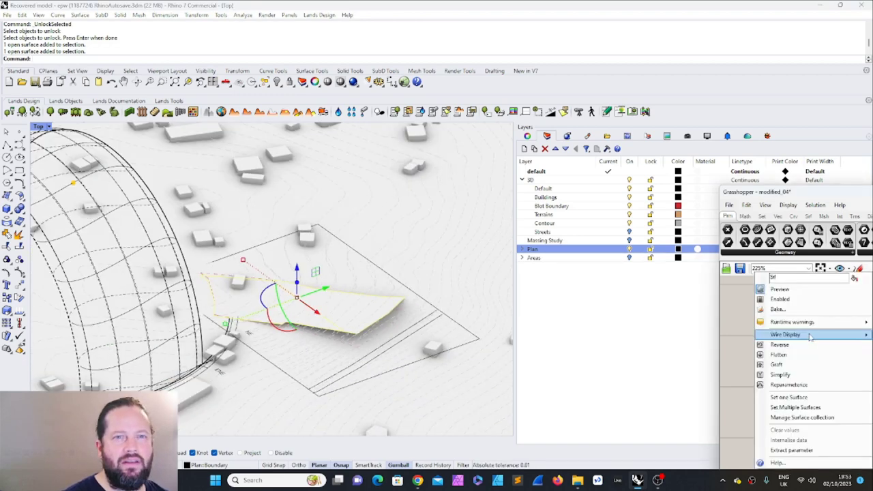
pyautogui.click(810, 408)
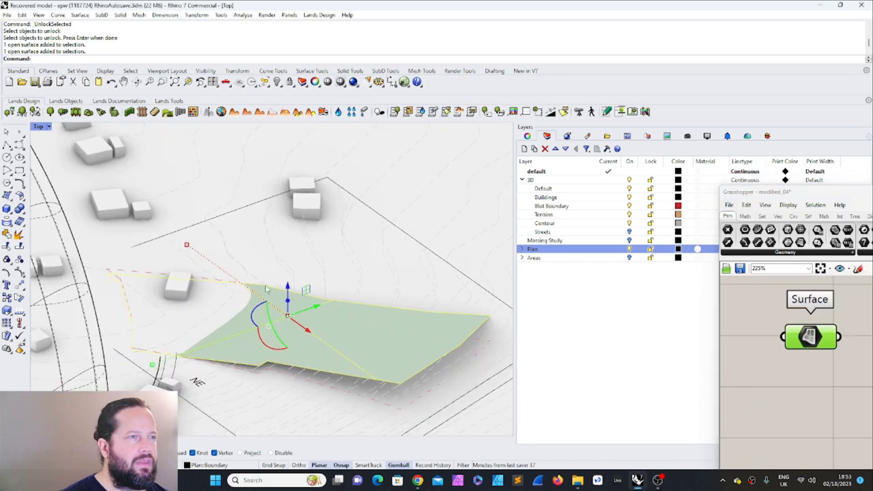
pyautogui.click(155, 288)
pyautogui.moveTo(194, 293); pyautogui.dragTo(140, 263, button='right')
pyautogui.click(399, 330)
pyautogui.click(425, 357)
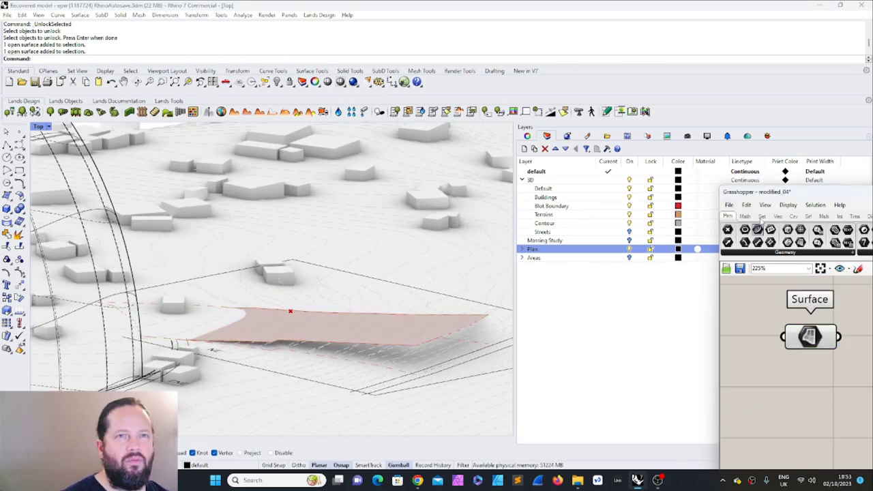
# Step: Enlarge the visible Grasshopper canvas beside the viewport and place an Area component next to the Surface parameter
pyautogui.moveTo(794, 193); pyautogui.dragTo(532, 141)
pyautogui.scroll(-7, 590, 300)
pyautogui.scroll(4, 596, 306)
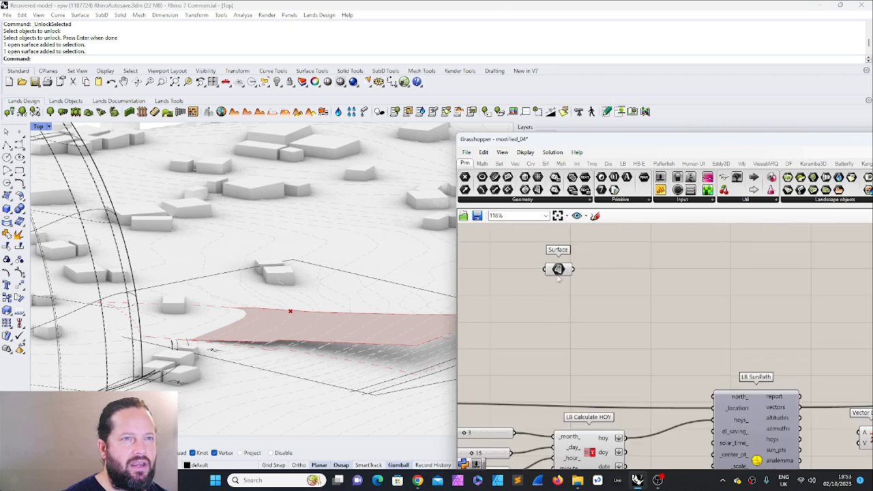
pyautogui.moveTo(556, 276); pyautogui.dragTo(564, 297)
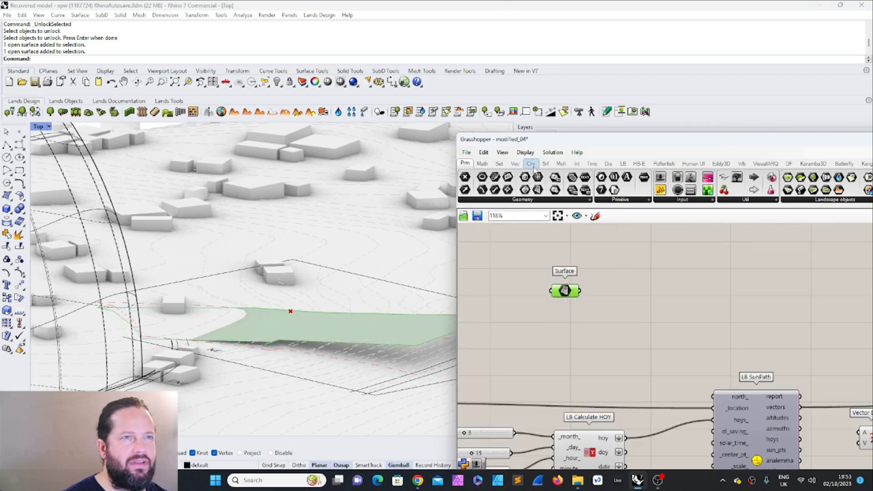
pyautogui.click(546, 164)
pyautogui.click(497, 199)
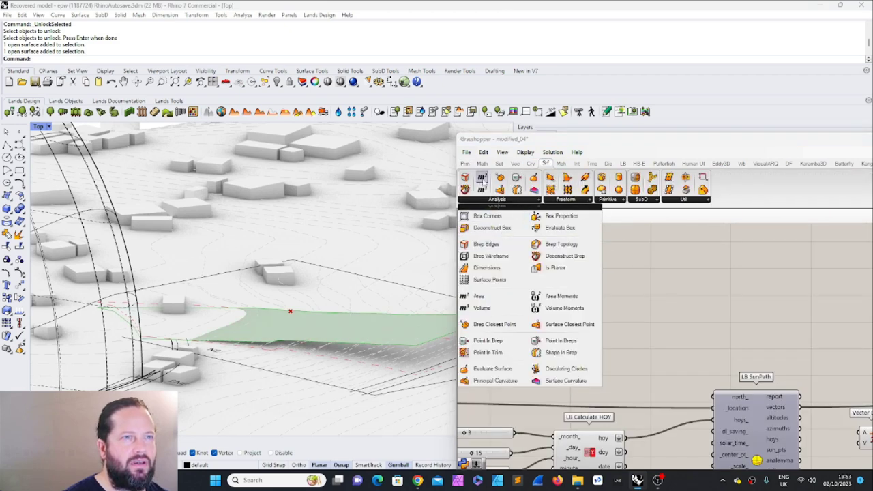
pyautogui.moveTo(481, 177); pyautogui.dragTo(657, 298)
pyautogui.scroll(3, 657, 297)
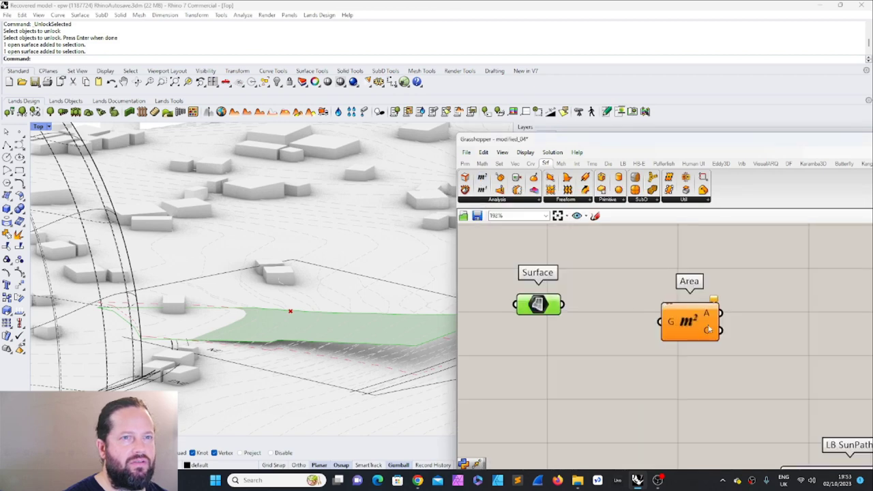
# Step: Align the Area component with the Surface parameter and wire the Surface output into Area's geometry input
pyautogui.click(690, 311)
pyautogui.moveTo(564, 305); pyautogui.dragTo(658, 304)
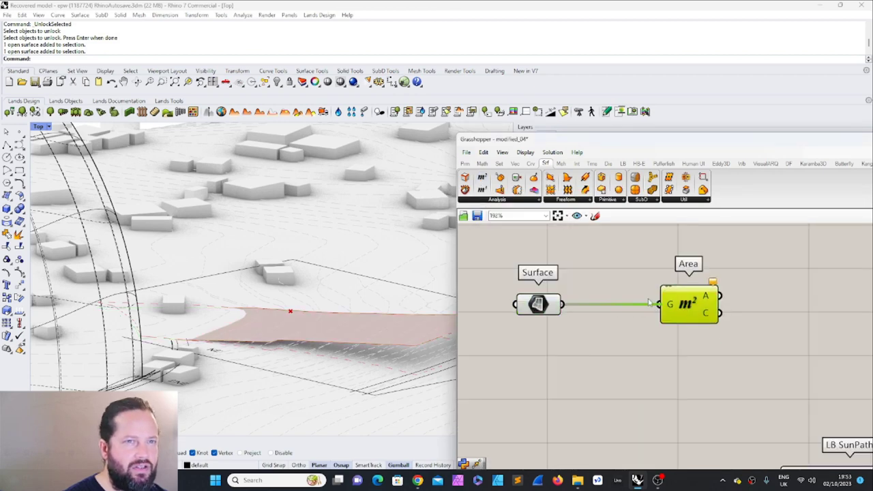
pyautogui.scroll(-4, 537, 286)
pyautogui.moveTo(628, 305)
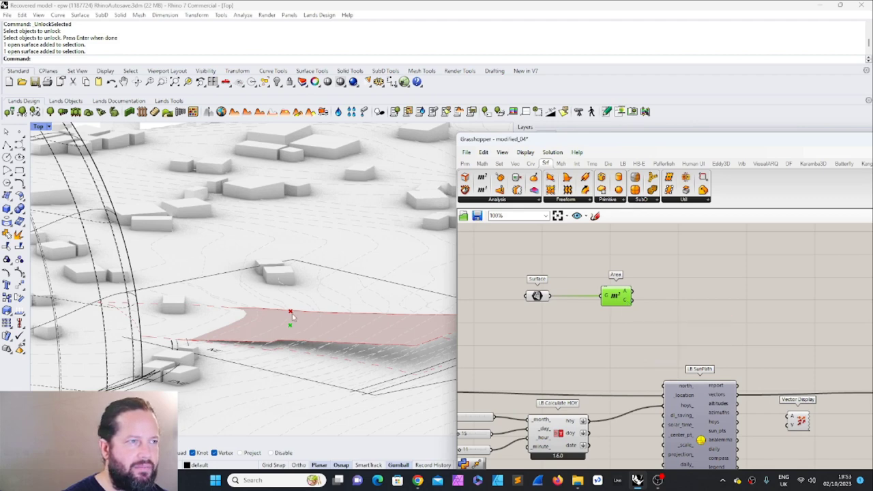
# Step: Connect Area's centroid output to the center point input of LB SunPath and nudge the SunPath component slightly
pyautogui.moveTo(652, 460); pyautogui.dragTo(629, 414, button='right')
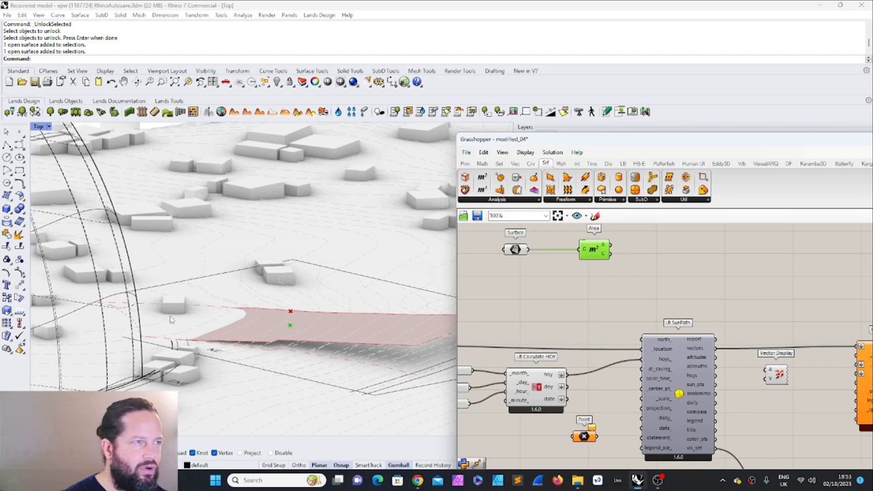
pyautogui.scroll(-5, 171, 319)
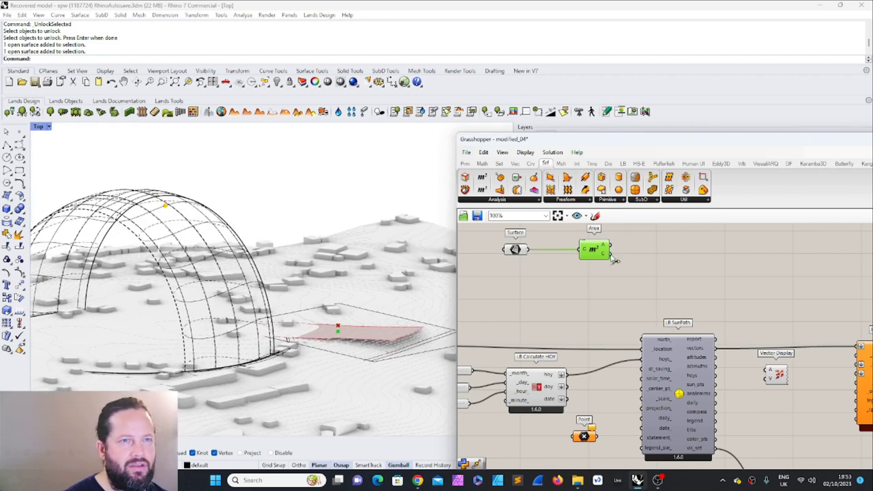
pyautogui.moveTo(610, 254); pyautogui.dragTo(647, 392)
pyautogui.moveTo(328, 286); pyautogui.dragTo(272, 266, button='right')
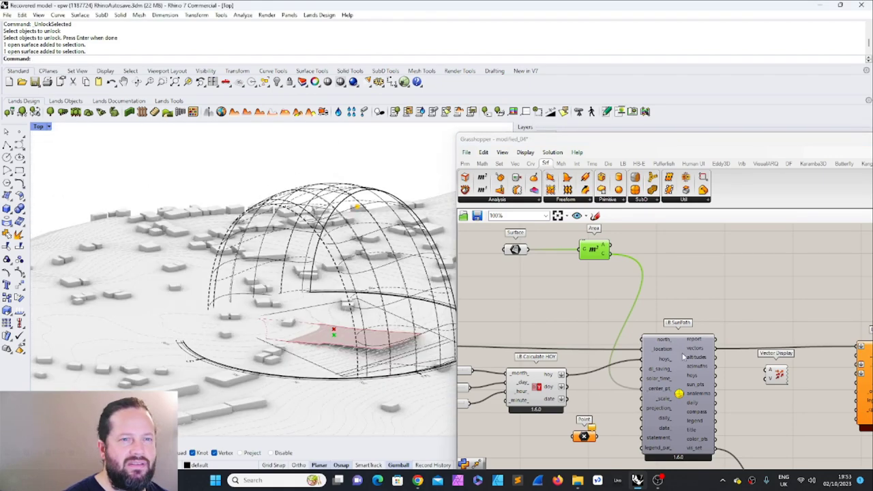
pyautogui.moveTo(683, 355); pyautogui.dragTo(689, 348)
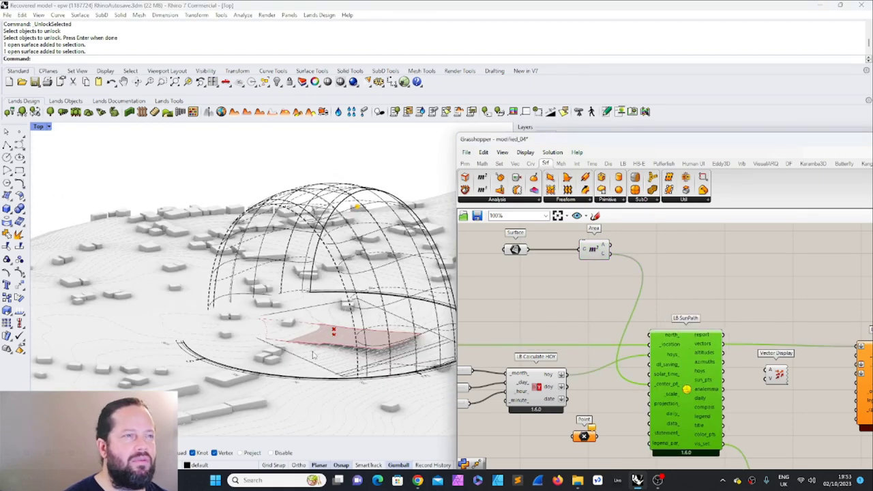
# Step: Examine the sun path's position over the site surface and the existing Area, Point and Move chain in the purple group
pyautogui.moveTo(313, 355); pyautogui.dragTo(331, 309, button='right')
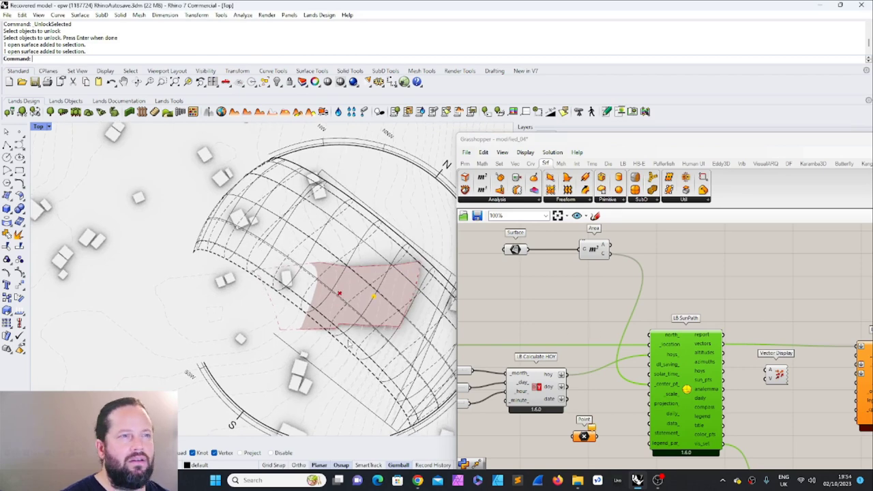
pyautogui.moveTo(348, 344); pyautogui.dragTo(317, 300, button='right')
pyautogui.scroll(-5, 548, 332)
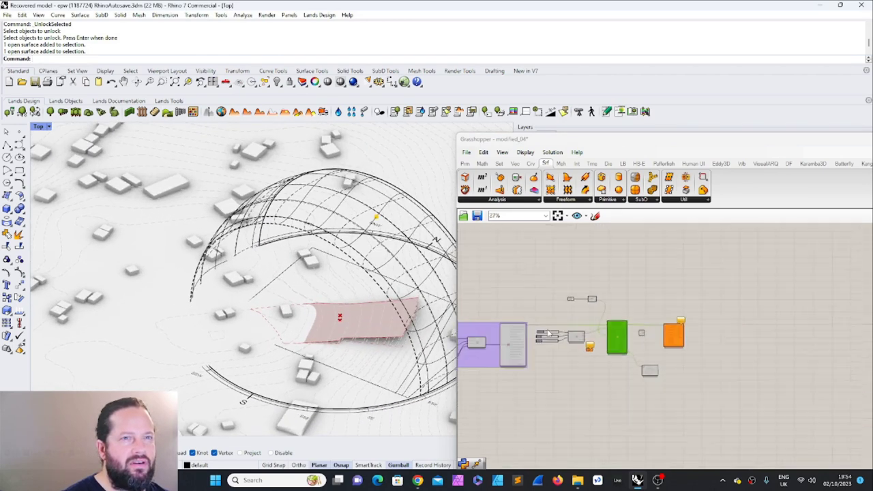
pyautogui.scroll(10, 594, 326)
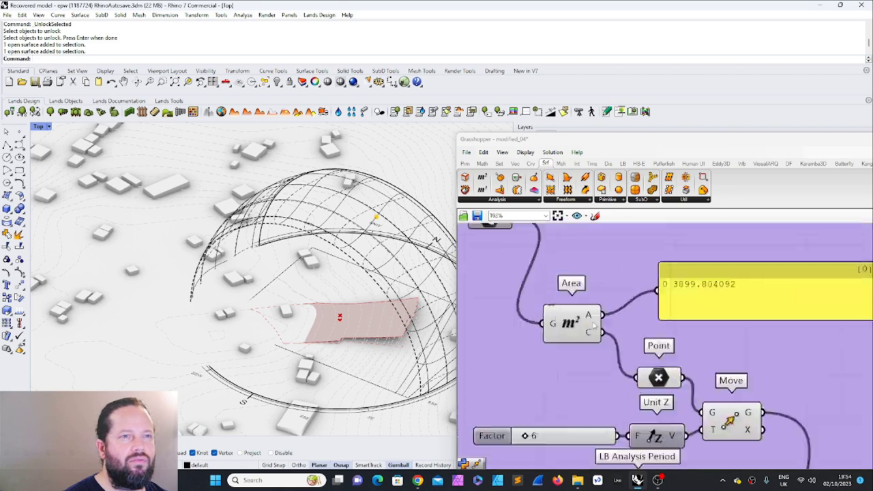
pyautogui.scroll(-5, 592, 325)
pyautogui.scroll(3, 588, 291)
pyautogui.moveTo(588, 272); pyautogui.dragTo(782, 346)
pyautogui.moveTo(728, 315); pyautogui.dragTo(620, 282)
pyautogui.click(713, 343)
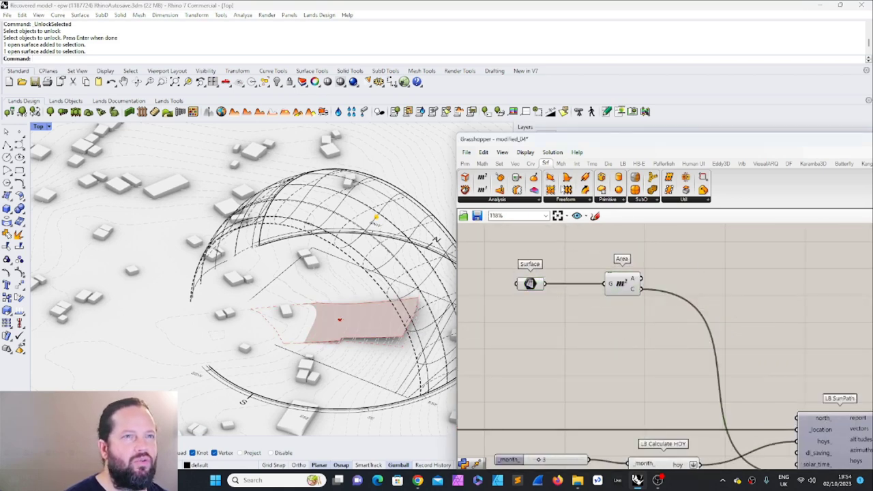
pyautogui.scroll(-3, 642, 293)
pyautogui.scroll(3, 697, 366)
pyautogui.moveTo(756, 401)
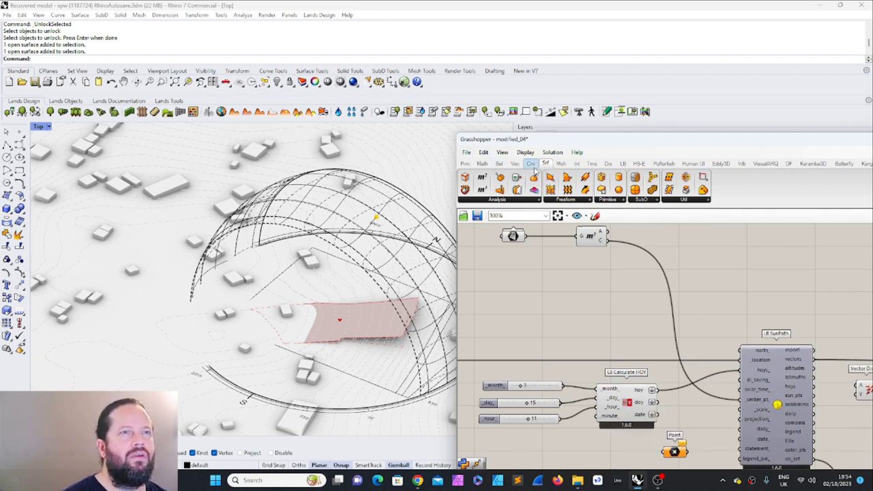
# Step: Insert a Move component between Area's centroid output and the center point input of LB SunPath
pyautogui.click(591, 164)
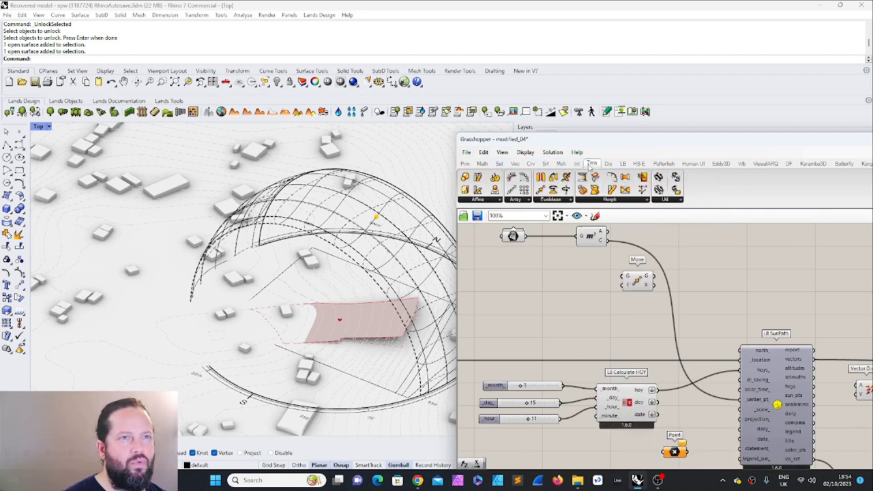
pyautogui.scroll(4, 662, 240)
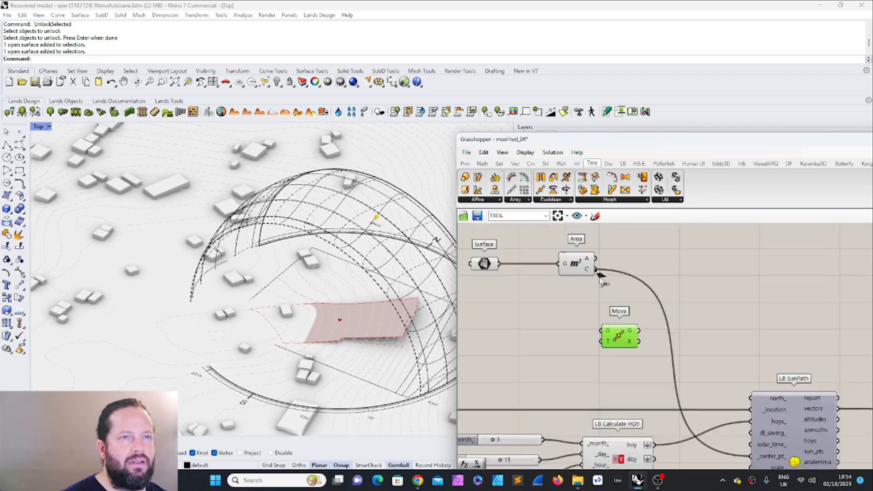
pyautogui.moveTo(596, 269); pyautogui.dragTo(600, 333)
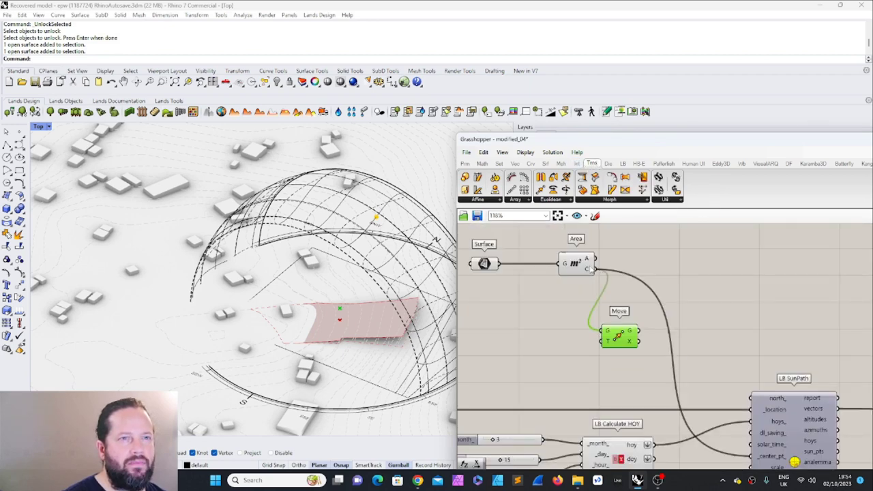
pyautogui.moveTo(642, 345); pyautogui.dragTo(613, 292, button='right')
pyautogui.moveTo(621, 287); pyautogui.dragTo(737, 413)
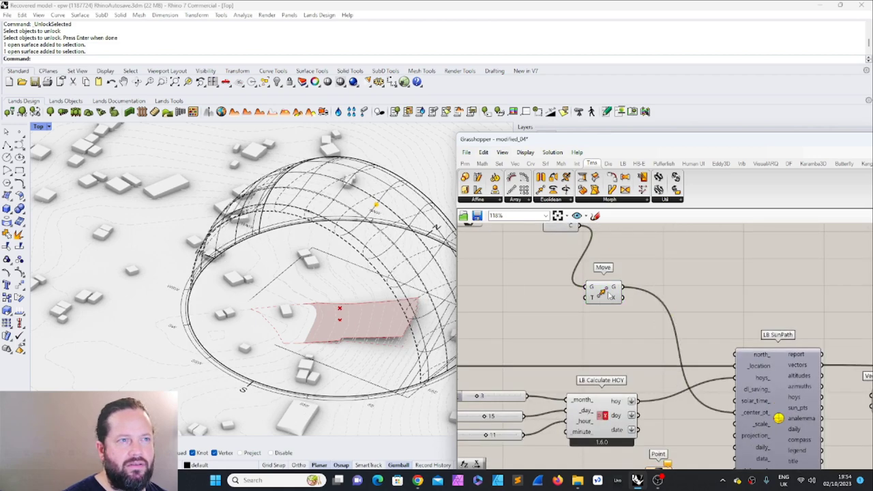
pyautogui.click(605, 294)
pyautogui.click(670, 291)
# Step: Feed the Move component's motion input with a Unit Z vector driven by a Factor slider set to 2
pyautogui.scroll(-4, 676, 302)
pyautogui.scroll(3, 673, 310)
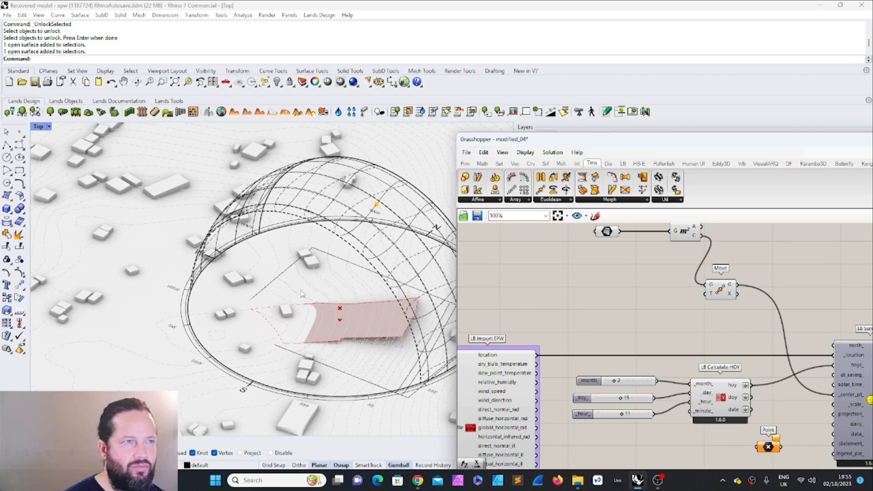
pyautogui.scroll(-3, 632, 315)
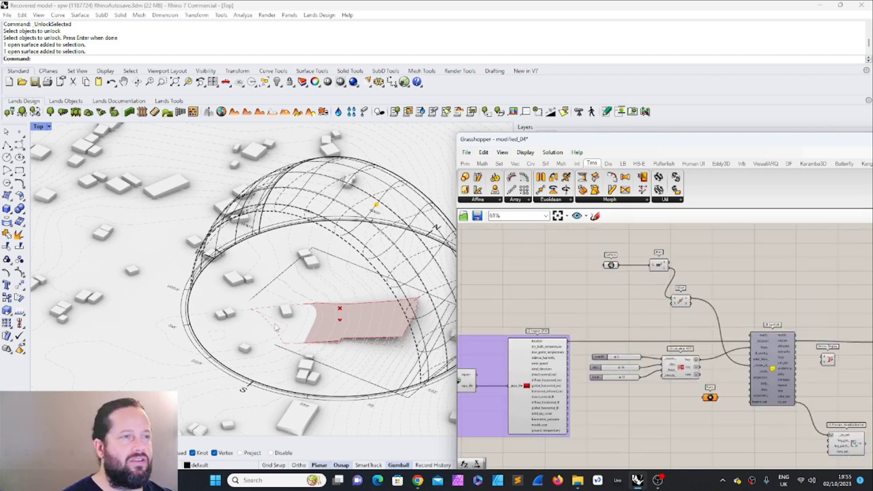
pyautogui.moveTo(351, 320); pyautogui.dragTo(298, 312, button='right')
pyautogui.scroll(4, 690, 286)
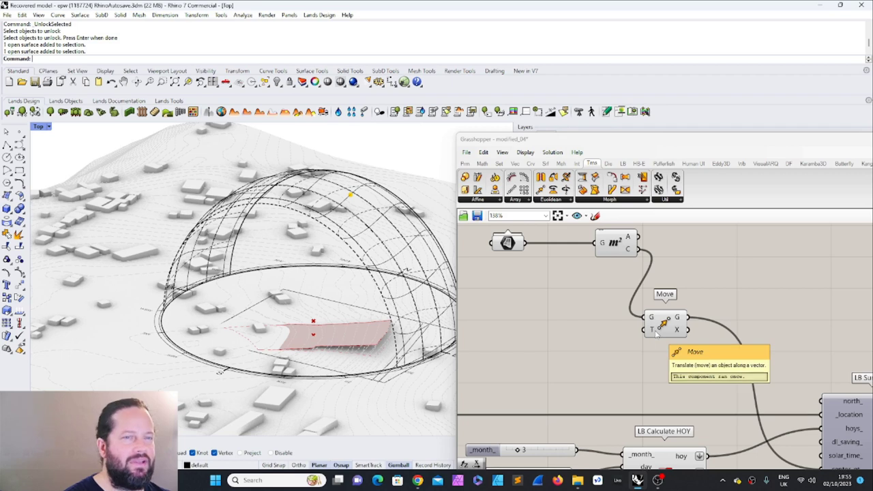
pyautogui.moveTo(651, 332)
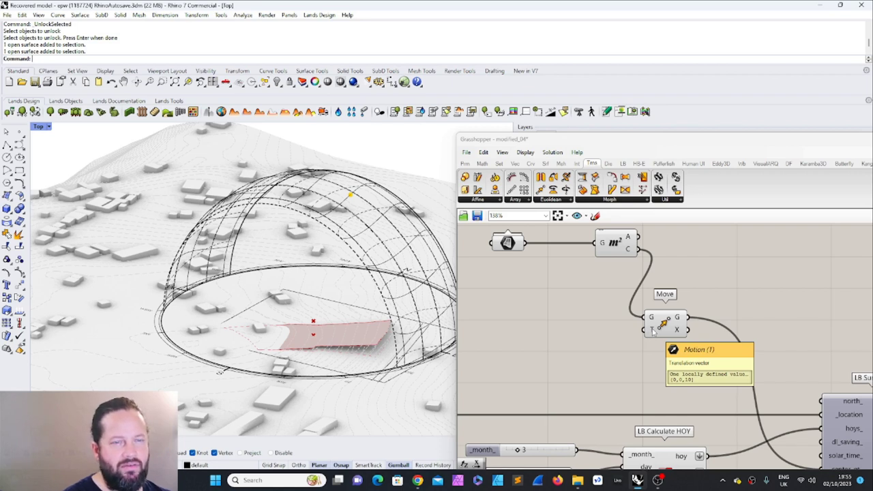
pyautogui.doubleClick(601, 353)
pyautogui.write('z')
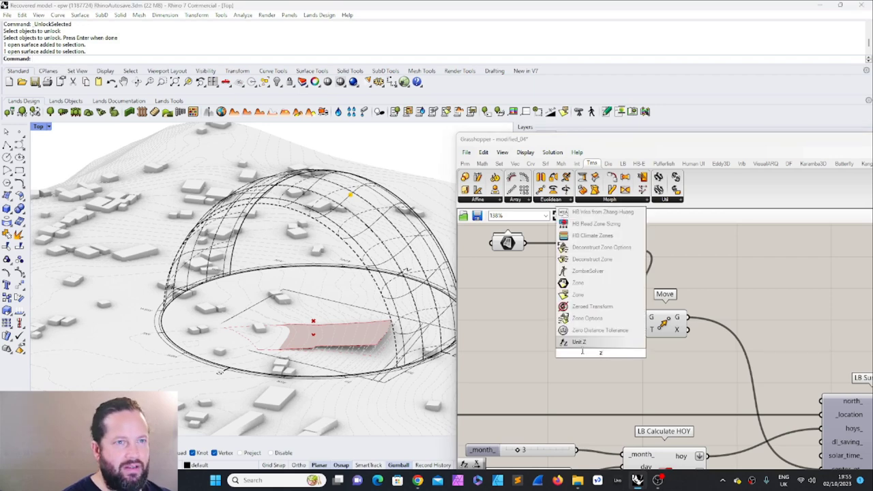
pyautogui.press('Return')
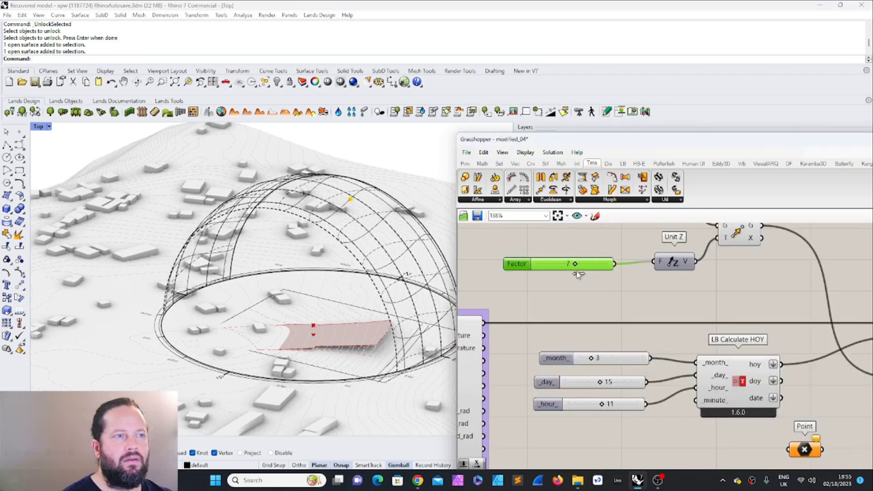
pyautogui.moveTo(578, 275); pyautogui.dragTo(546, 273)
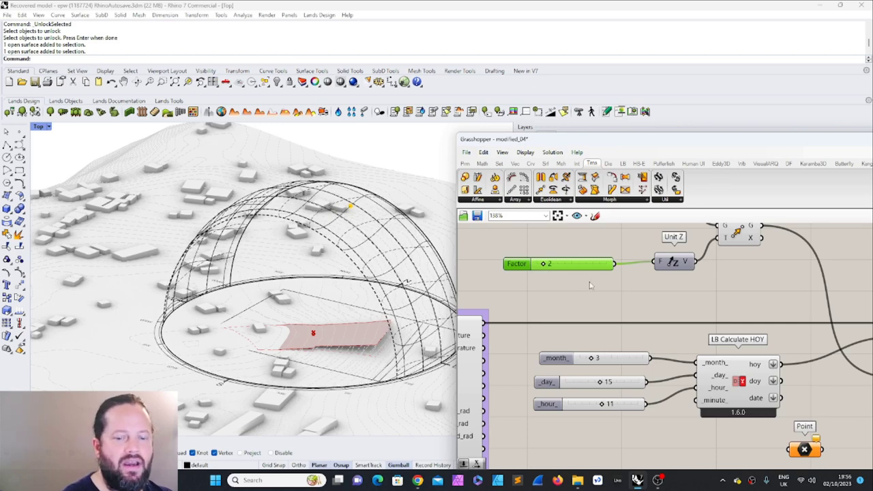
# Step: Turn off the preview of the Surface parameter and the Area component, shifting Surface closer to Area
pyautogui.click(521, 265)
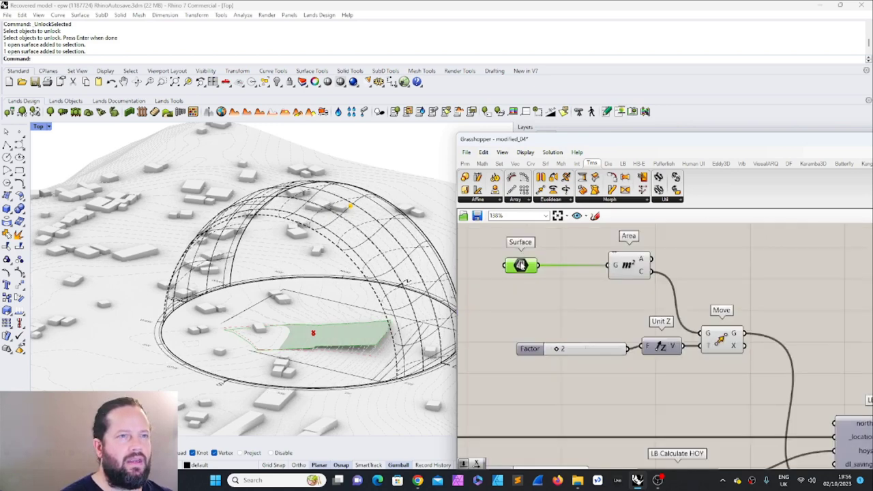
pyautogui.rightClick(520, 263)
pyautogui.click(560, 279)
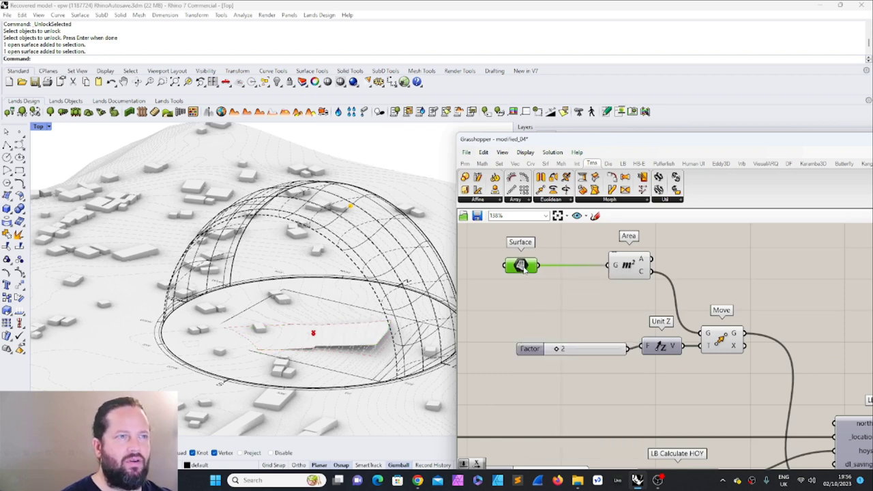
pyautogui.moveTo(522, 266); pyautogui.dragTo(550, 267)
pyautogui.rightClick(629, 265)
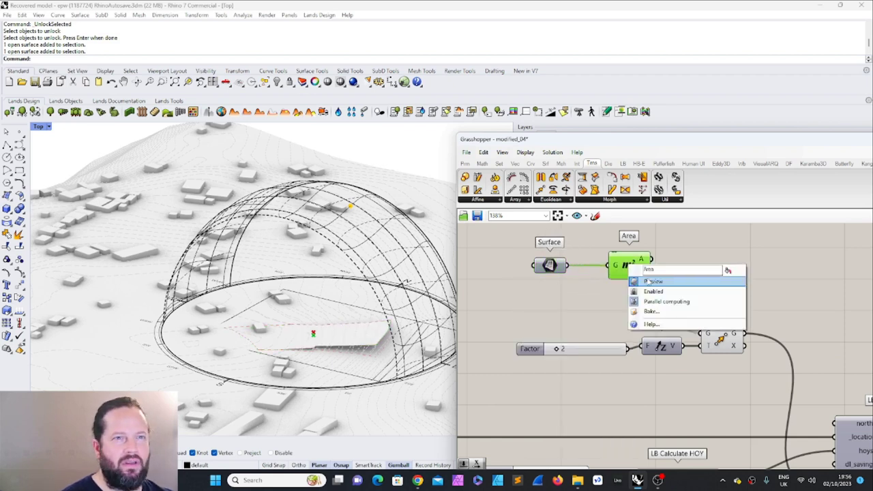
pyautogui.click(648, 281)
pyautogui.click(618, 293)
# Step: Turn off the preview of the Move component that feeds LB SunPath
pyautogui.moveTo(734, 377); pyautogui.dragTo(613, 331, button='right')
pyautogui.scroll(-1, 613, 331)
pyautogui.scroll(2, 614, 330)
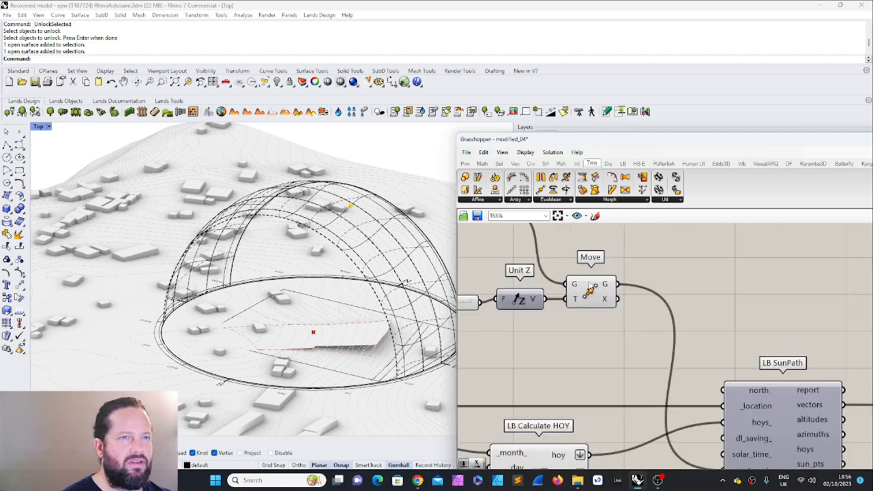
pyautogui.rightClick(589, 286)
pyautogui.click(606, 303)
pyautogui.click(638, 276)
pyautogui.scroll(-3, 652, 330)
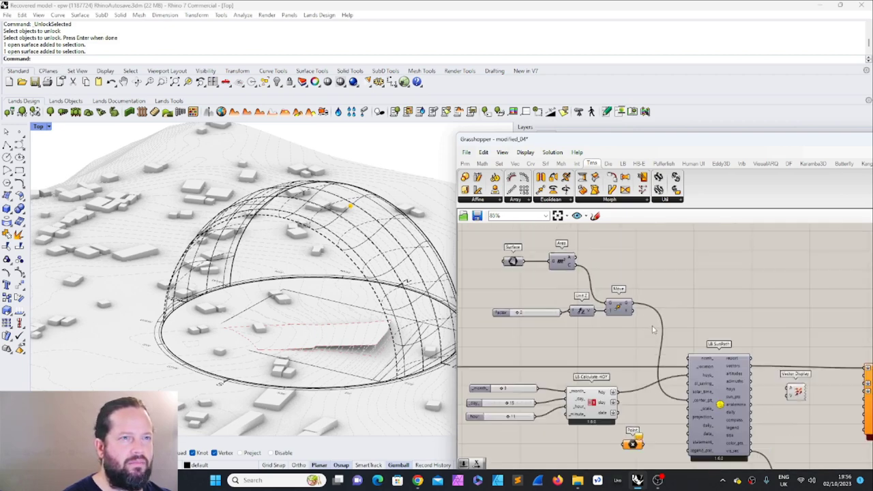
pyautogui.scroll(2, 619, 321)
# Step: Relocate the Surface, Area, Factor, Unit Z and Move chain below LB Calculate HOY and remove the unused Point parameter
pyautogui.click(554, 309)
pyautogui.scroll(-4, 604, 300)
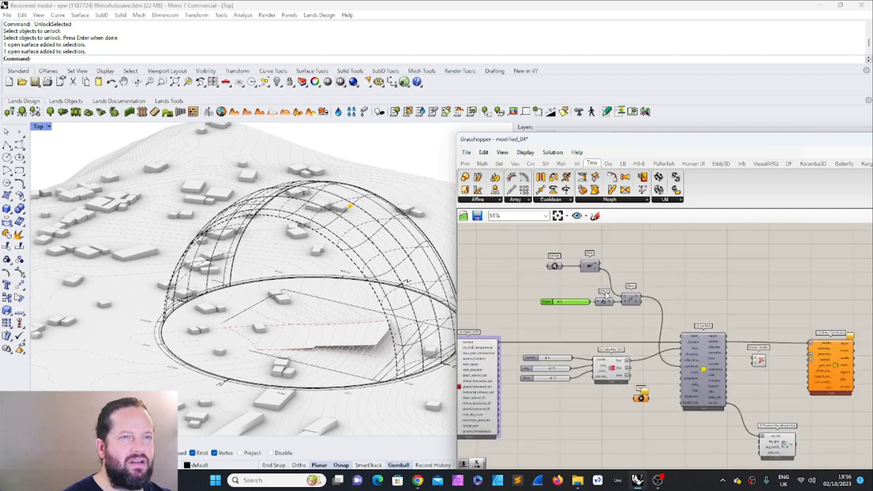
pyautogui.scroll(-3, 606, 294)
pyautogui.scroll(5, 641, 337)
pyautogui.scroll(-3, 634, 345)
pyautogui.scroll(3, 579, 259)
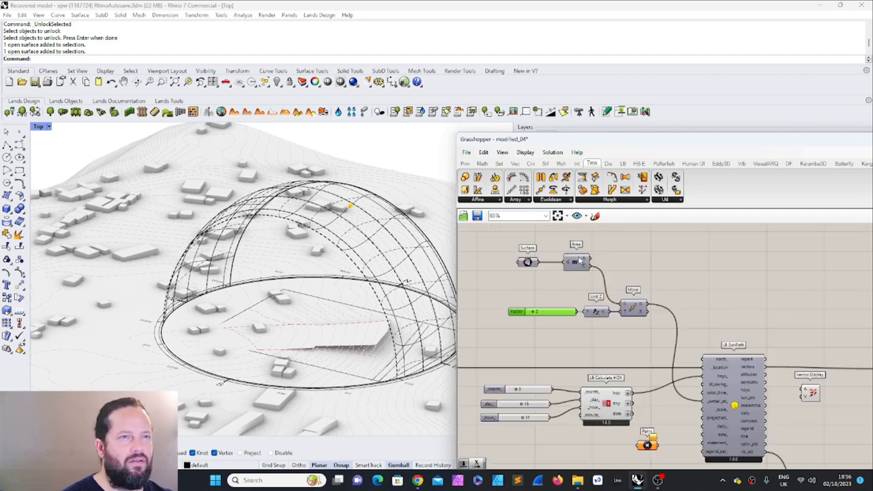
pyautogui.moveTo(579, 260); pyautogui.dragTo(595, 289)
pyautogui.click(532, 264)
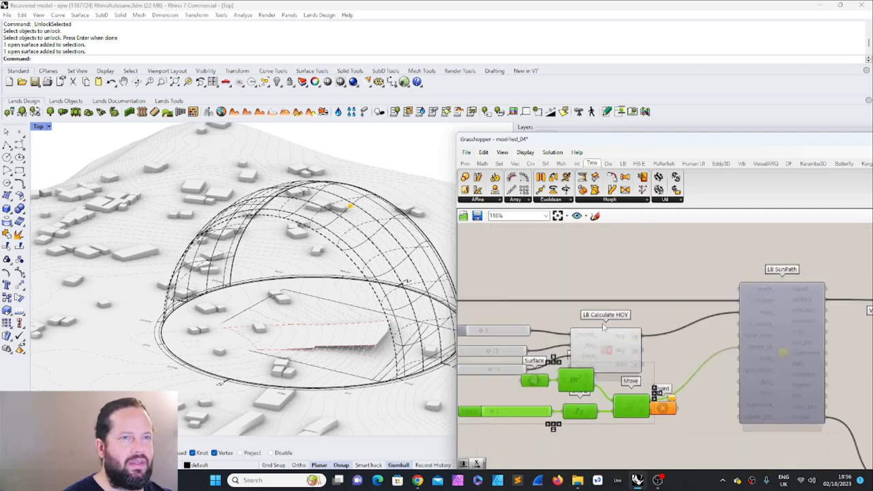
pyautogui.moveTo(672, 437); pyautogui.dragTo(662, 392, button='right')
pyautogui.moveTo(659, 366); pyautogui.dragTo(678, 411)
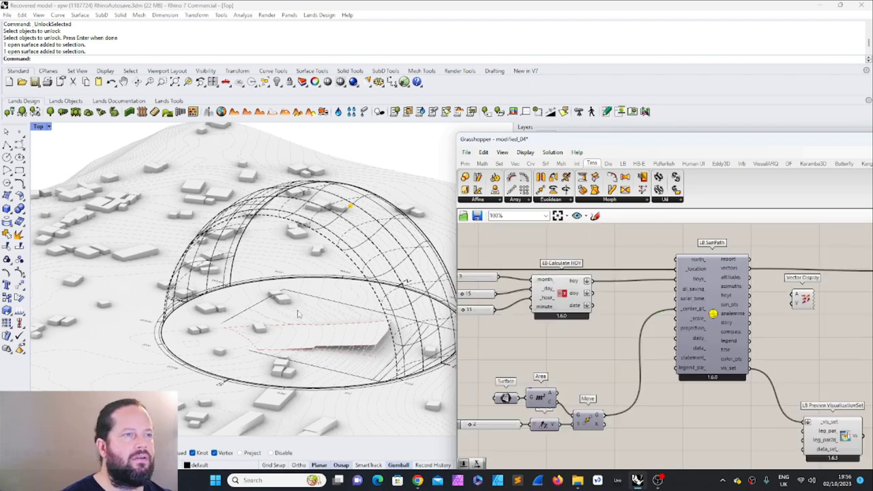
# Step: Inspect the sun position on the dome and the vectors output of LB SunPath
pyautogui.moveTo(298, 316); pyautogui.dragTo(340, 287, button='right')
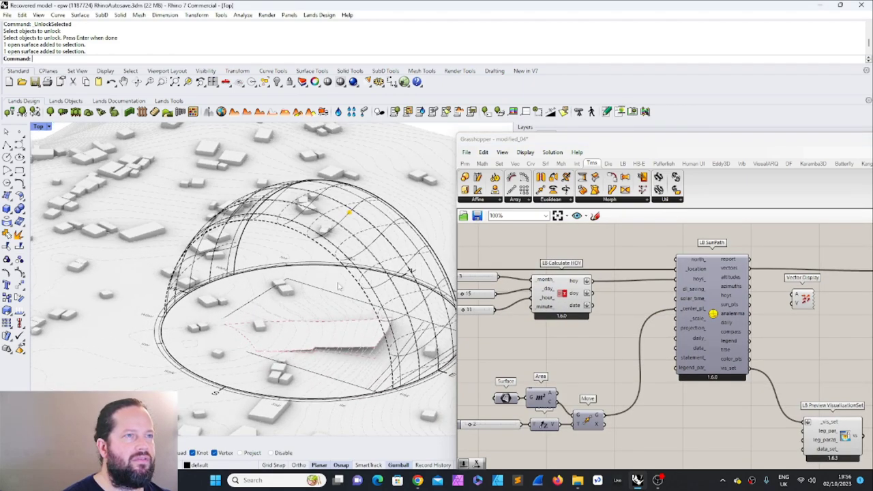
pyautogui.scroll(2, 603, 289)
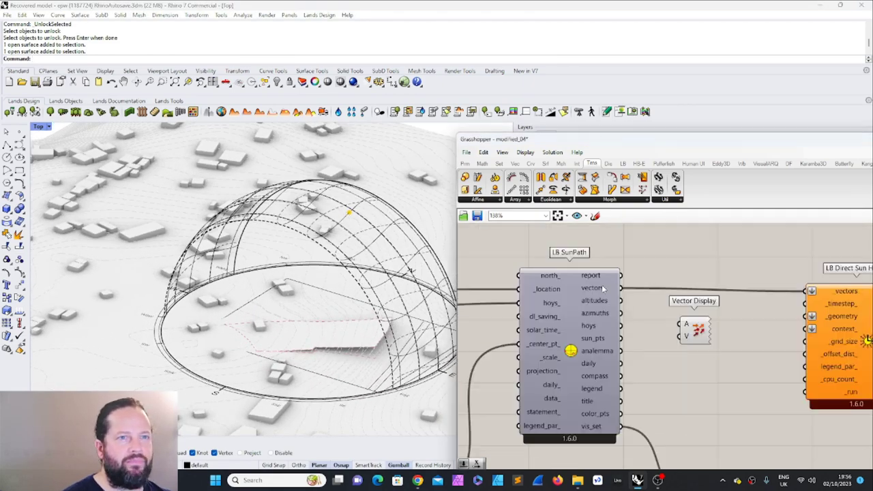
pyautogui.moveTo(600, 289)
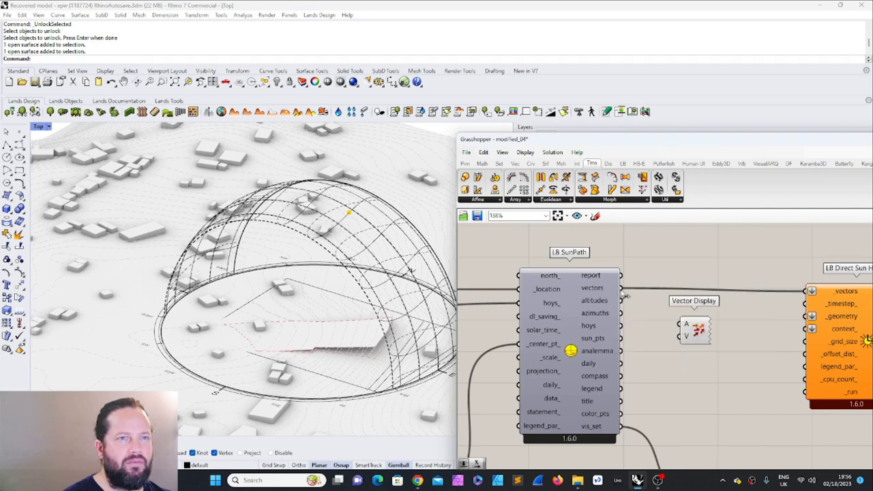
pyautogui.scroll(-3, 589, 349)
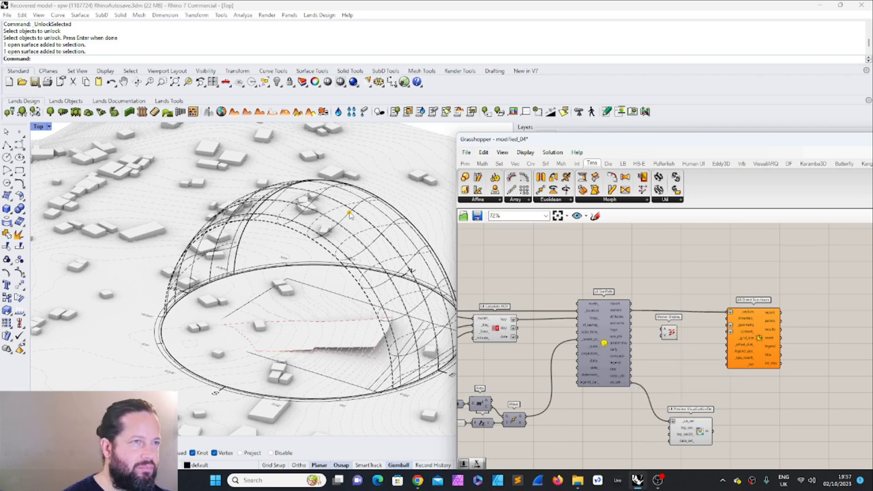
# Step: Connect LB SunPath's sun_pts and vectors outputs to Vector Display's A and V inputs and examine the arrow at the sun
pyautogui.scroll(2, 651, 328)
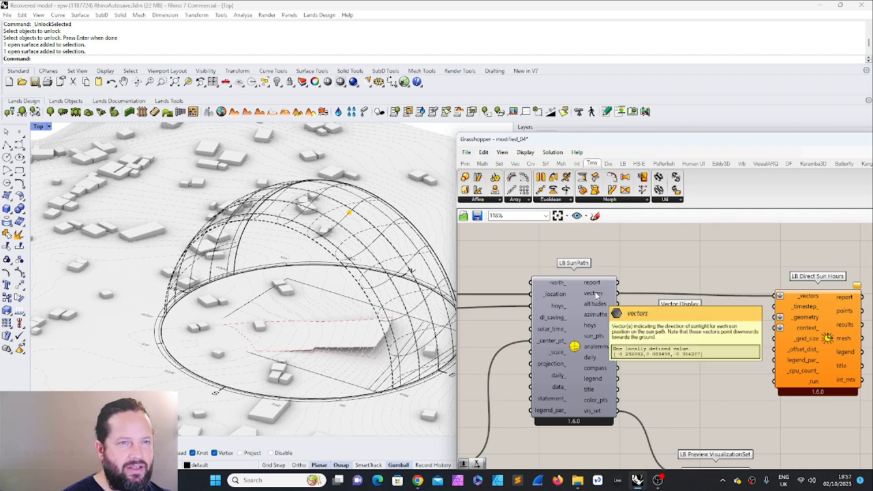
pyautogui.moveTo(593, 339)
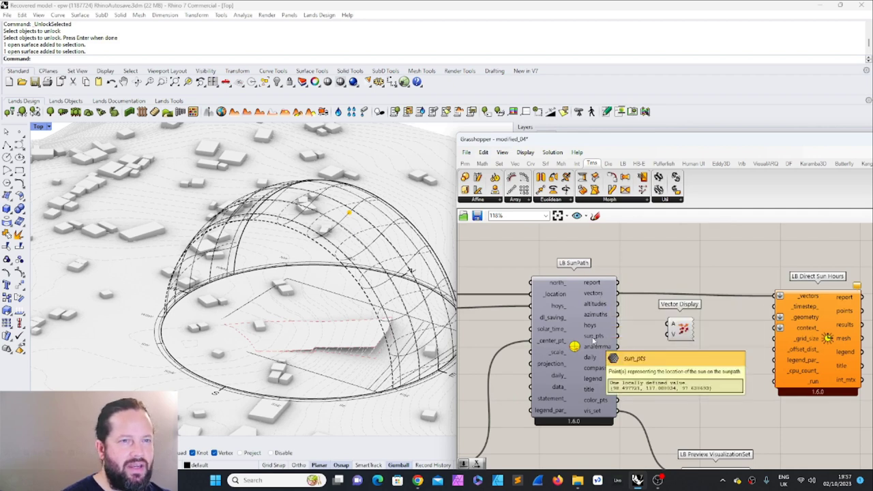
pyautogui.moveTo(598, 372)
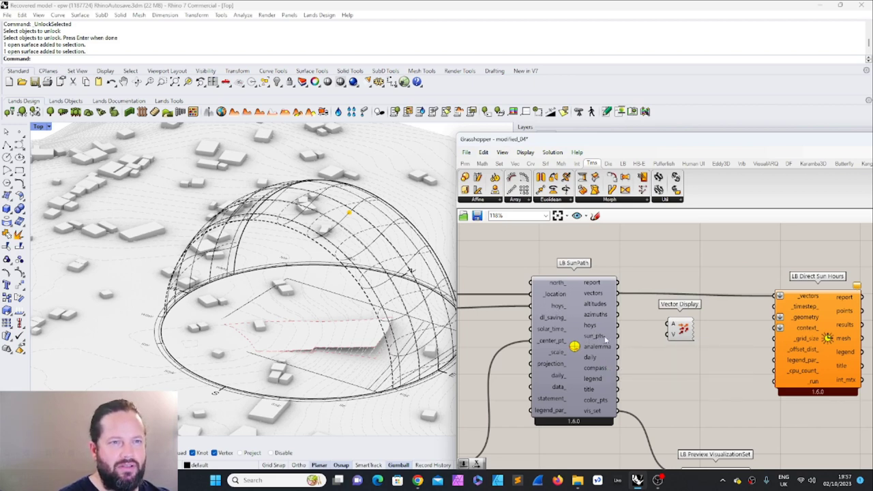
pyautogui.moveTo(616, 336); pyautogui.dragTo(668, 333)
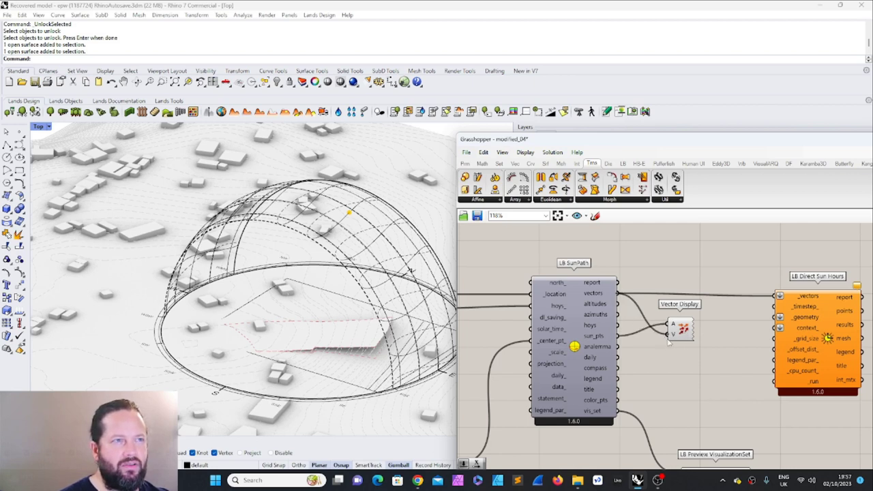
pyautogui.scroll(5, 330, 218)
pyautogui.scroll(5, 330, 219)
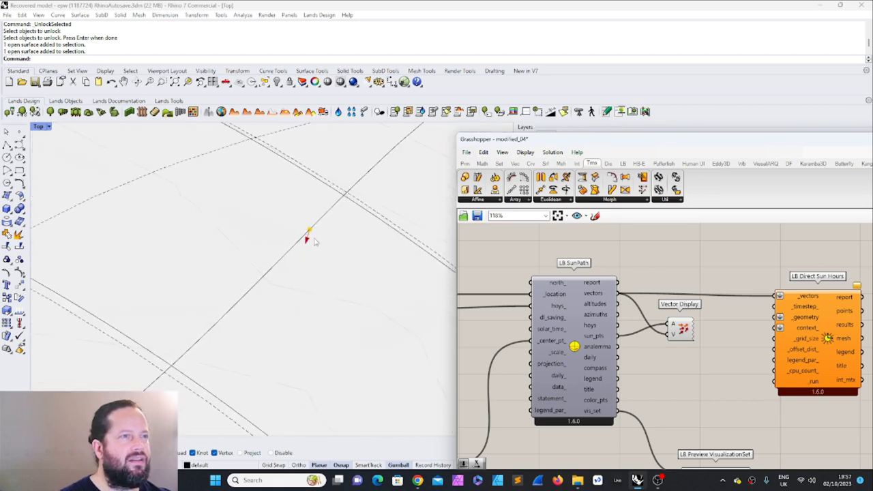
pyautogui.scroll(2, 543, 298)
# Step: Replace Vector Display with a Vector Display Ex component, wiring LB SunPath's sun_pts to P and vectors to V
pyautogui.moveTo(680, 145); pyautogui.dragTo(621, 151)
pyautogui.click(501, 169)
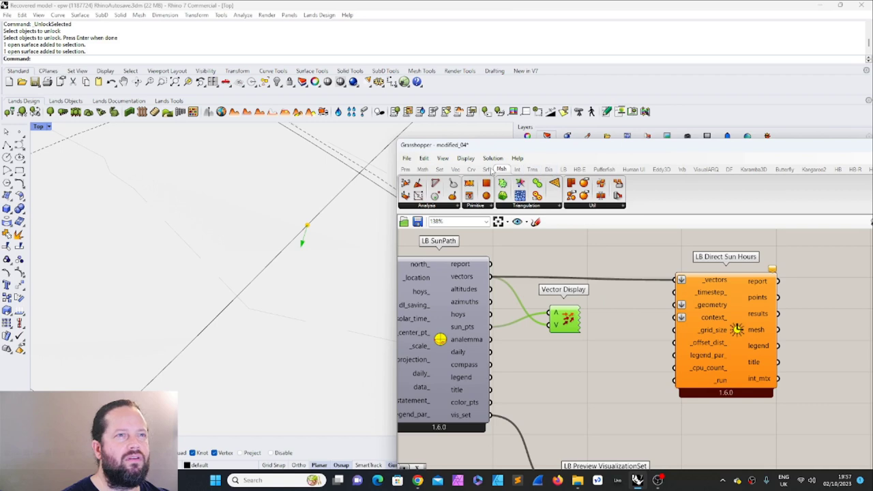
pyautogui.click(549, 169)
pyautogui.moveTo(650, 195); pyautogui.dragTo(571, 373)
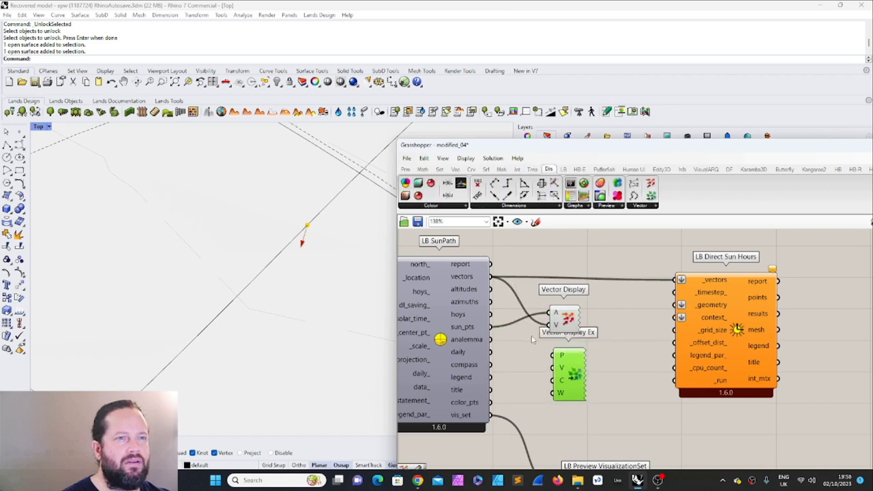
pyautogui.moveTo(491, 277); pyautogui.dragTo(532, 369)
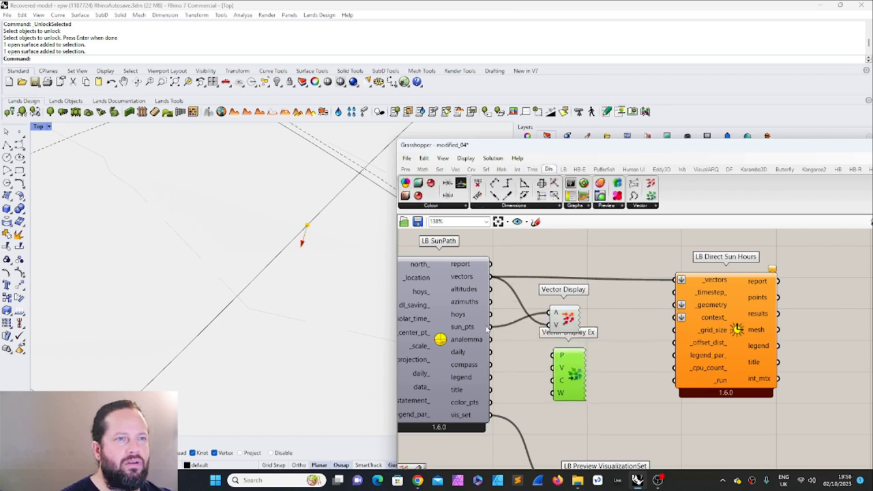
pyautogui.moveTo(491, 327); pyautogui.dragTo(552, 355)
pyautogui.moveTo(491, 277); pyautogui.dragTo(553, 368)
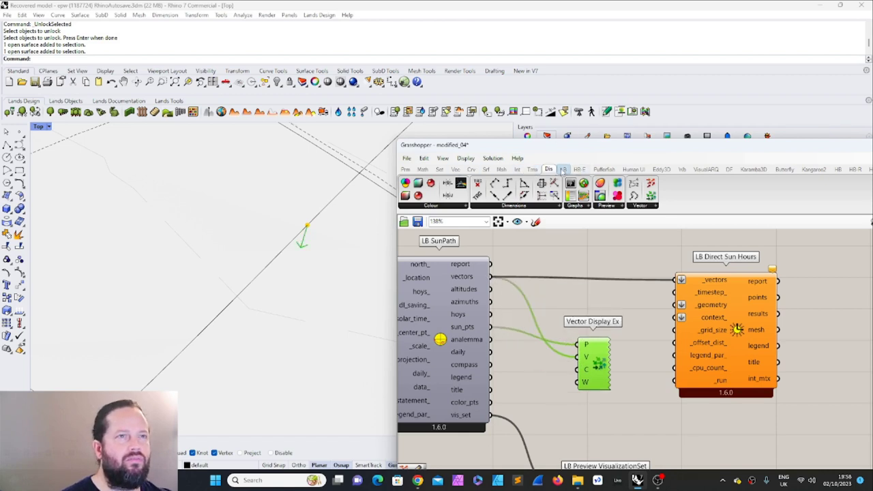
# Step: Insert an Amplitude component between LB SunPath's vectors output and the V input of Vector Display Ex
pyautogui.moveTo(563, 171)
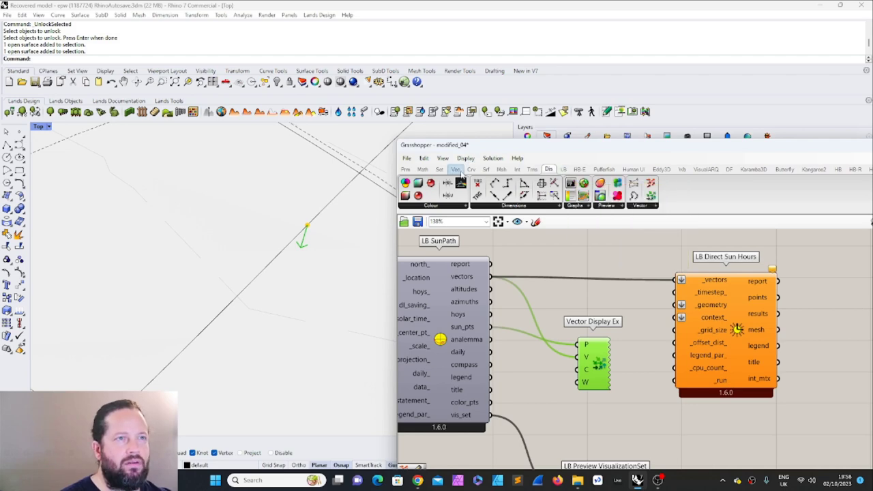
pyautogui.click(456, 170)
pyautogui.moveTo(592, 195); pyautogui.dragTo(620, 345)
pyautogui.scroll(-3, 662, 332)
pyautogui.scroll(4, 639, 361)
pyautogui.scroll(-7, 648, 329)
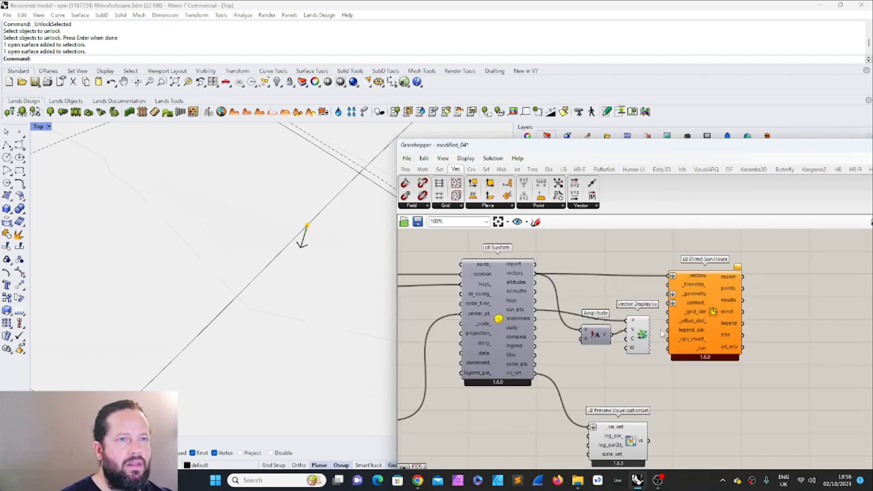
# Step: Feed the A input of Amplitude from a number slider set to 9 to lengthen the sun vector arrow
pyautogui.scroll(6, 487, 384)
pyautogui.click(491, 366)
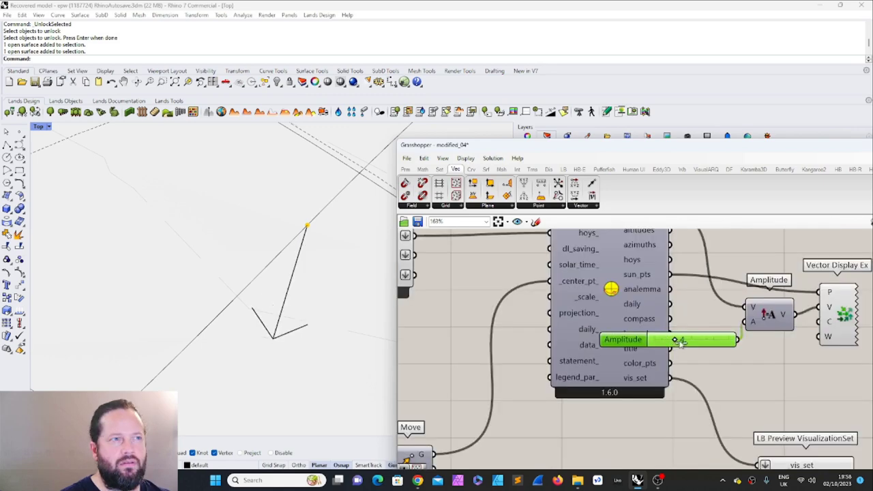
pyautogui.moveTo(675, 339); pyautogui.dragTo(707, 340)
pyautogui.scroll(-10, 259, 338)
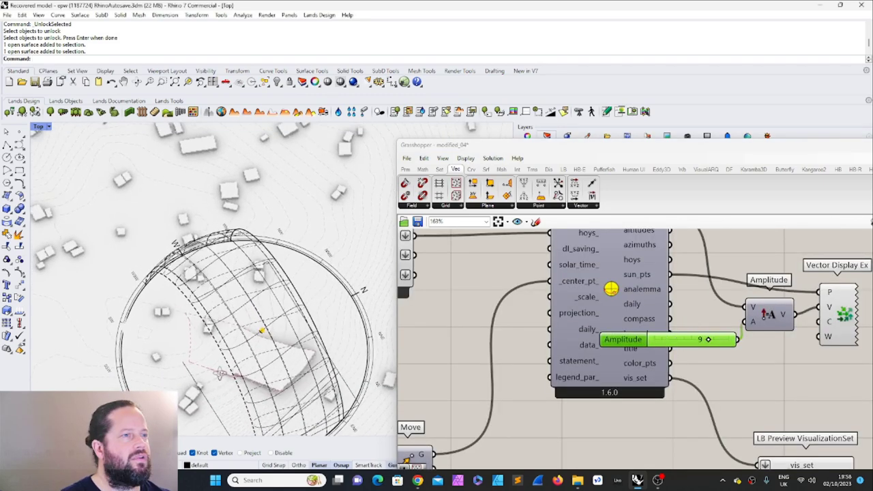
pyautogui.keyDown('ctrl'); pyautogui.keyDown('shift'); pyautogui.moveTo(262, 332); pyautogui.dragTo(281, 325, button='right'); pyautogui.keyUp('shift'); pyautogui.keyUp('ctrl')
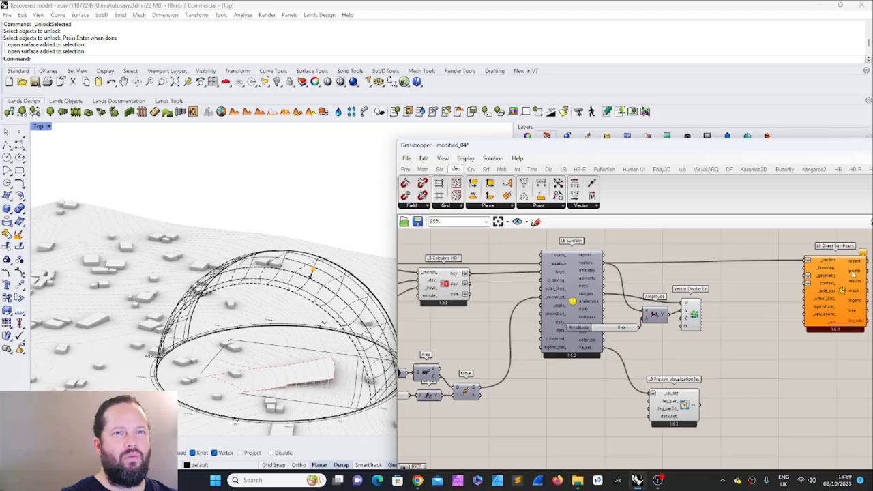
# Step: Reposition LB Direct Sun Hours slightly closer to the vector display group and check its _timestep_ input
pyautogui.moveTo(852, 275); pyautogui.dragTo(838, 282)
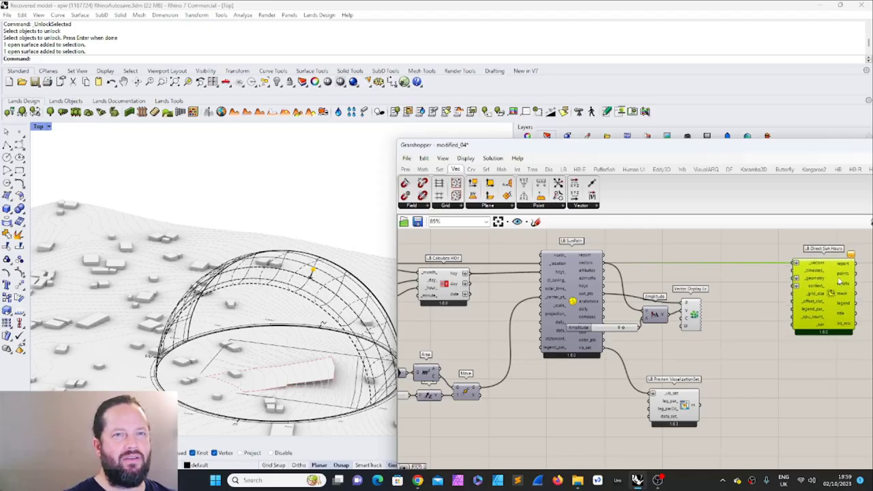
pyautogui.scroll(4, 804, 275)
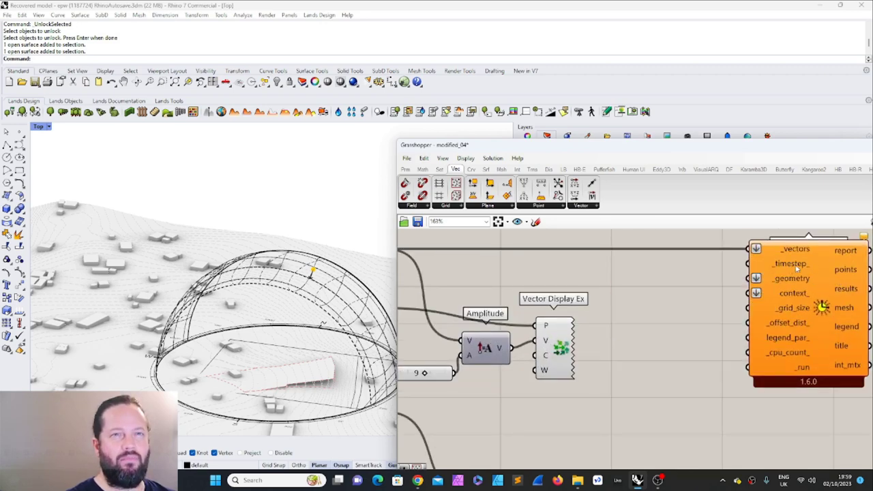
pyautogui.moveTo(794, 266)
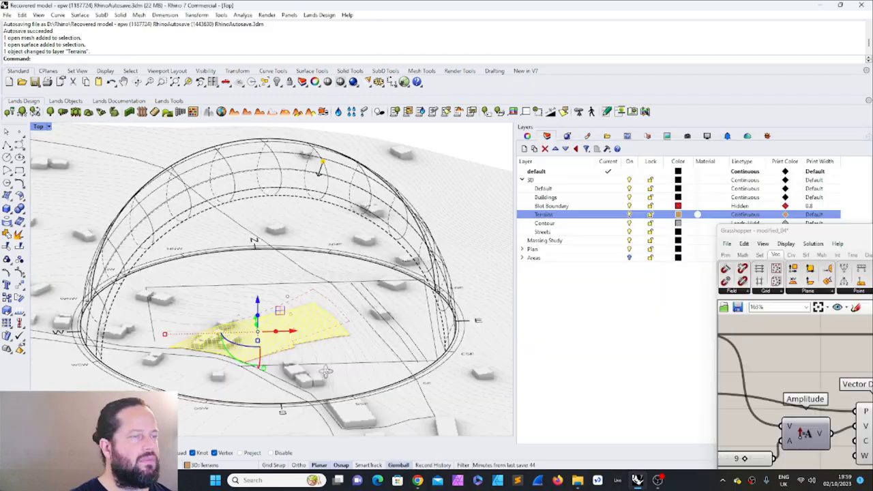
# Step: Check the selected terrain on the plot and place a Geometry parameter next to LB Direct Sun Hours
pyautogui.scroll(5, 202, 324)
pyautogui.scroll(3, 203, 326)
pyautogui.scroll(-8, 209, 337)
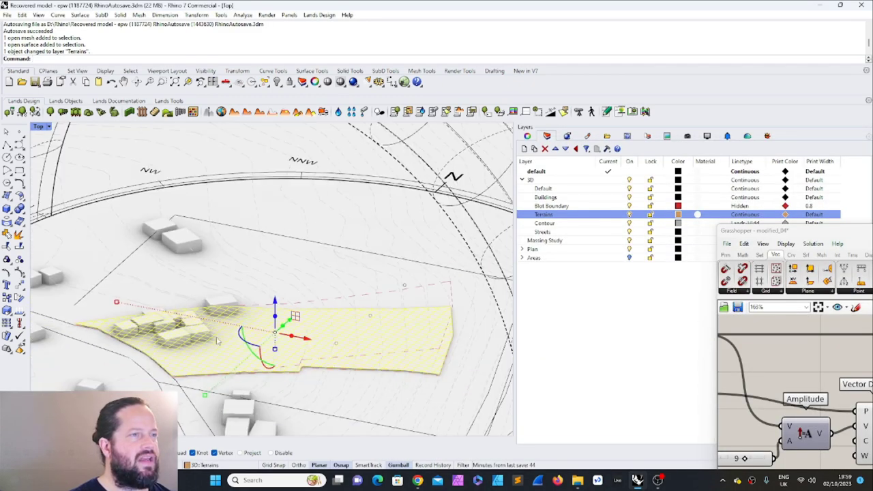
pyautogui.moveTo(788, 234); pyautogui.dragTo(583, 167)
pyautogui.scroll(-4, 640, 319)
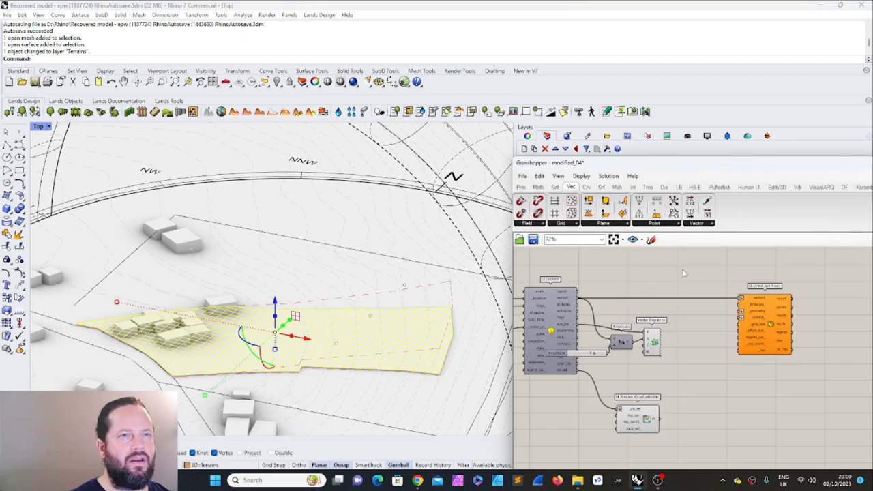
pyautogui.scroll(2, 747, 294)
pyautogui.click(521, 187)
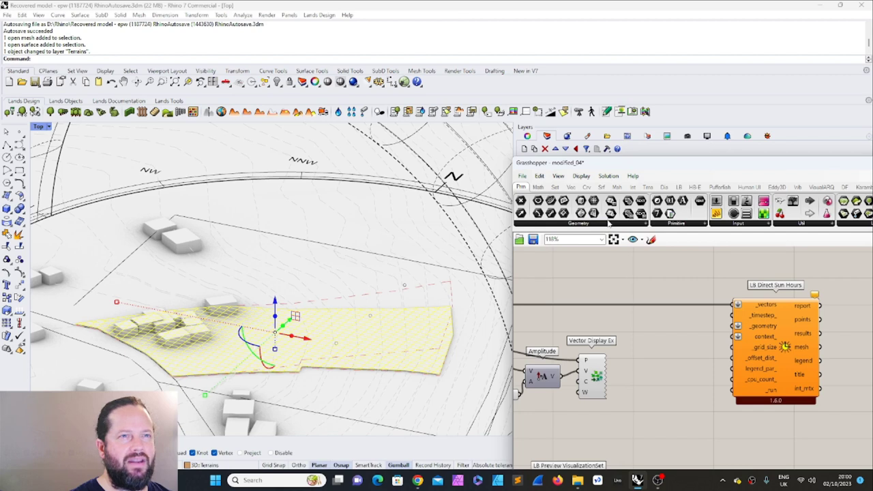
pyautogui.click(607, 224)
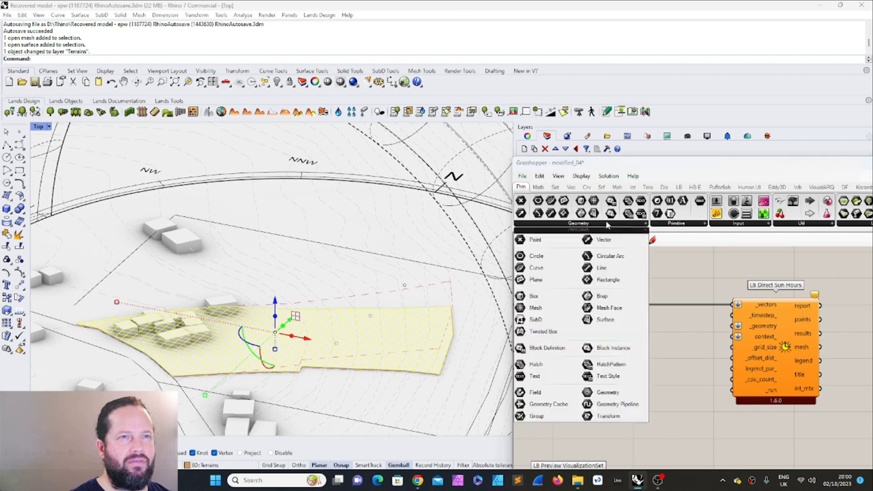
pyautogui.click(608, 394)
pyautogui.click(646, 278)
# Step: Feed the selected plot terrain through the Geometry parameter into _geometry of LB Direct Sun Hours and add a second Geometry parameter below it
pyautogui.scroll(3, 655, 280)
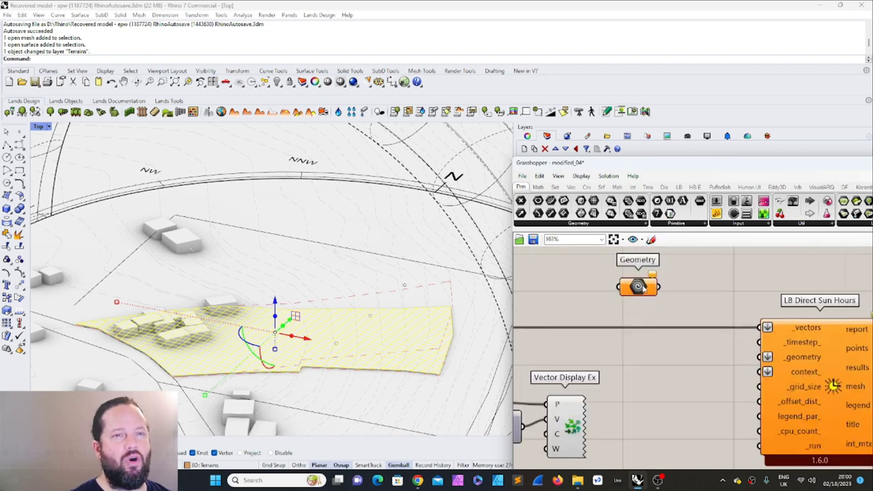
pyautogui.moveTo(659, 286); pyautogui.dragTo(759, 357)
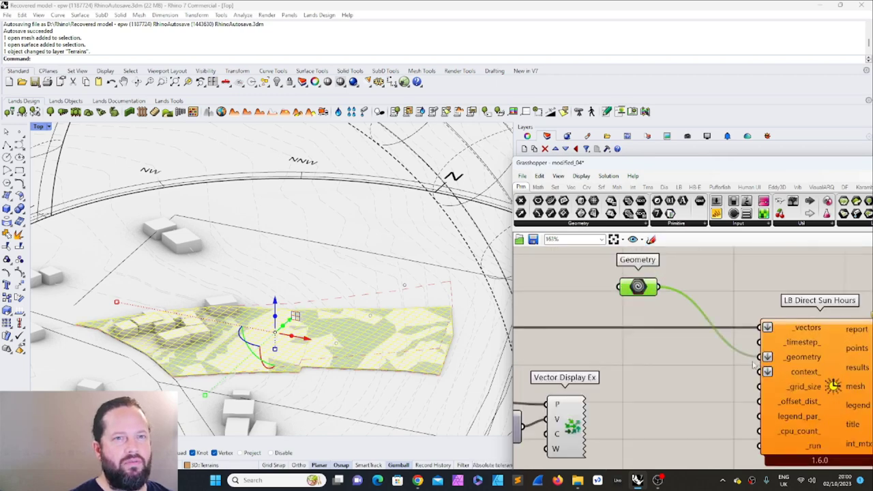
pyautogui.moveTo(645, 290); pyautogui.dragTo(700, 365)
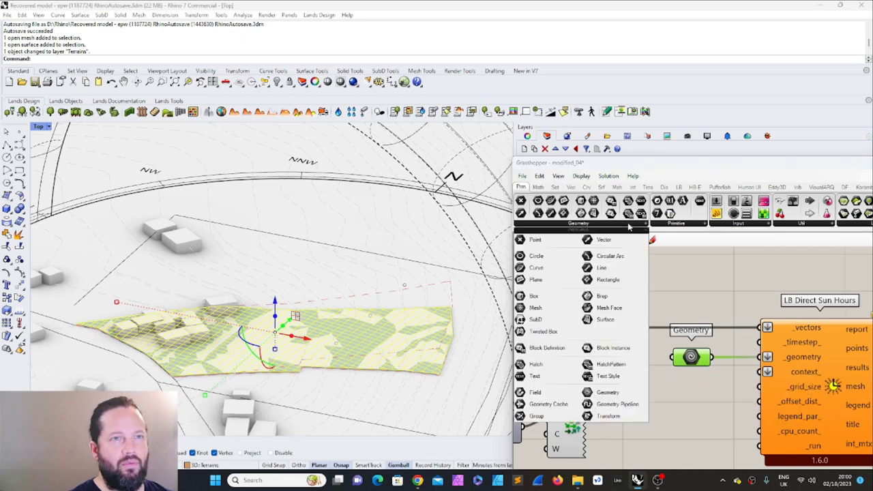
pyautogui.click(634, 225)
pyautogui.moveTo(607, 392); pyautogui.dragTo(695, 408)
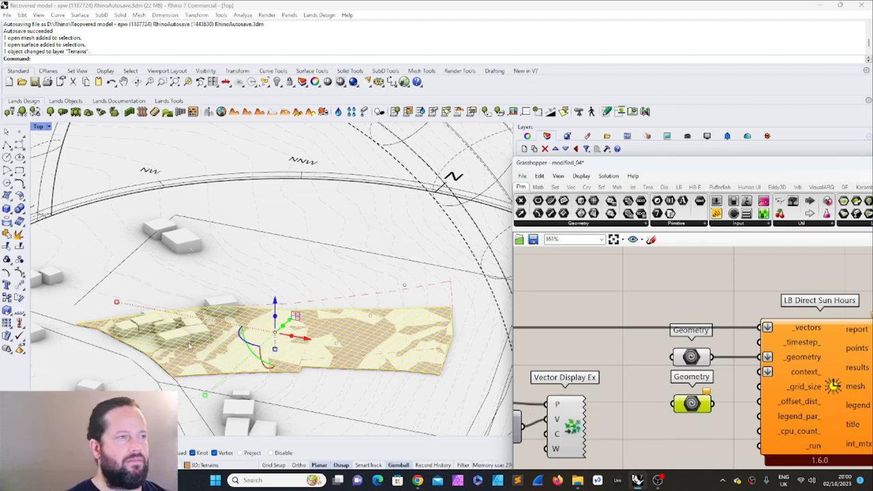
# Step: Hide the large building mesh that overlaps the cluster of smaller buildings on the plot
pyautogui.scroll(8, 190, 347)
pyautogui.scroll(-6, 249, 317)
pyautogui.moveTo(248, 323); pyautogui.dragTo(254, 311, button='right')
pyautogui.scroll(6, 254, 311)
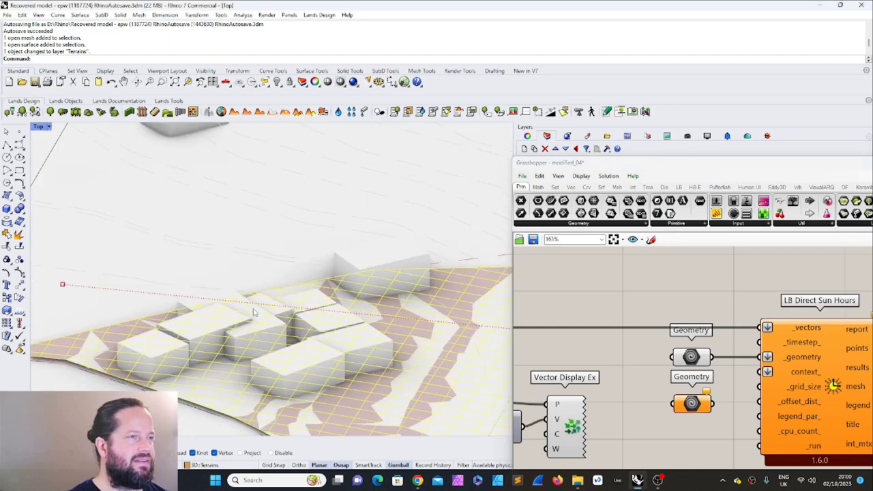
pyautogui.scroll(3, 253, 312)
pyautogui.click(220, 294)
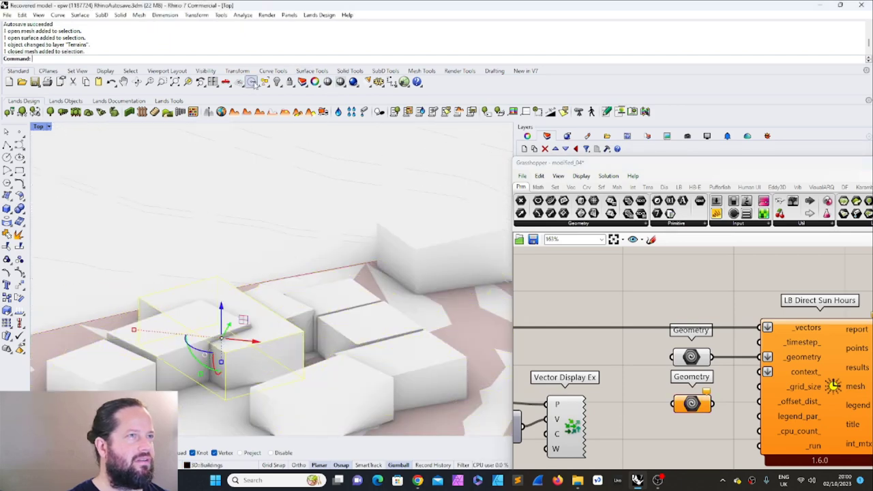
pyautogui.click(276, 81)
pyautogui.scroll(-5, 276, 353)
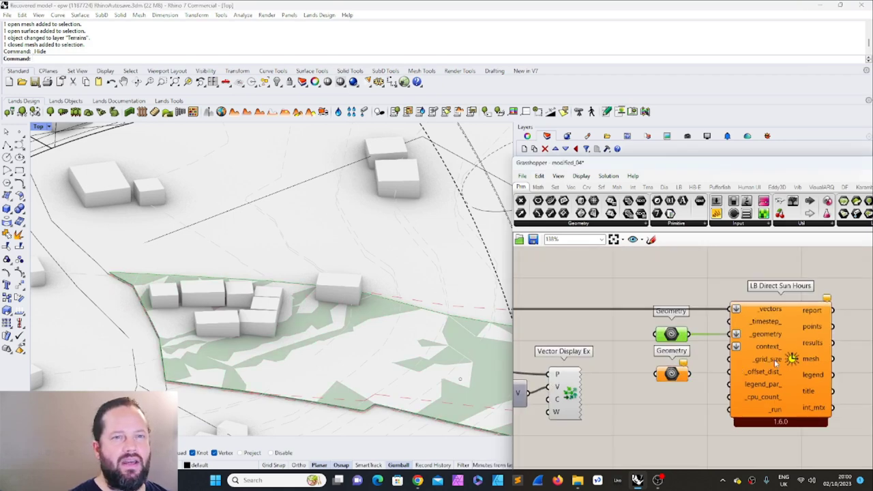
# Step: Tuck the second Geometry parameter under the first and supply _grid_size of LB Direct Sun Hours from a slider at 0.5
pyautogui.moveTo(670, 372); pyautogui.dragTo(668, 352)
pyautogui.click(772, 362)
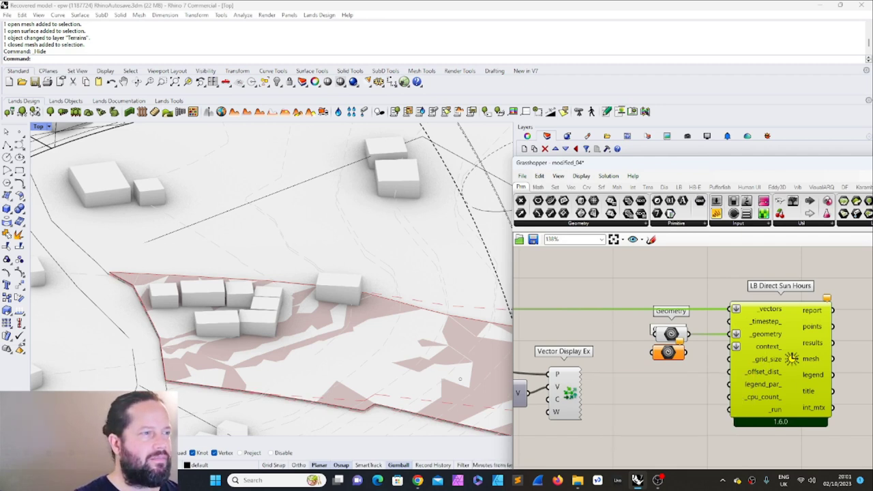
pyautogui.click(716, 201)
pyautogui.doubleClick(642, 390)
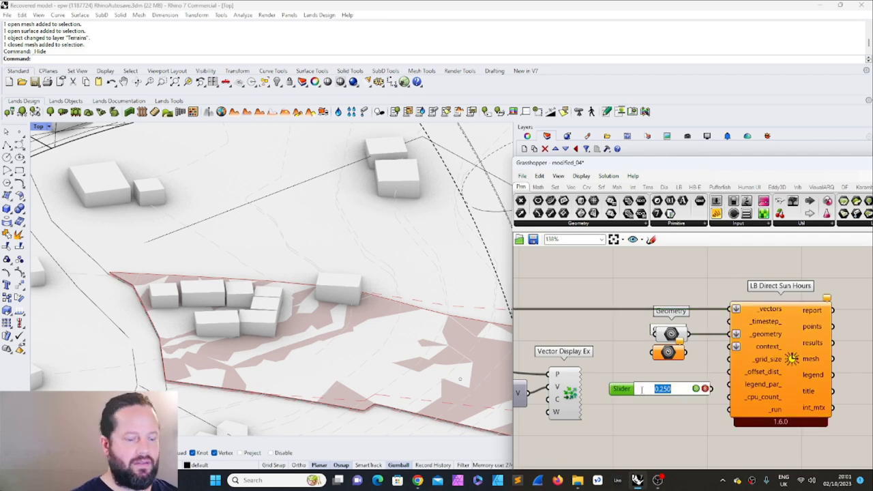
pyautogui.write('1')
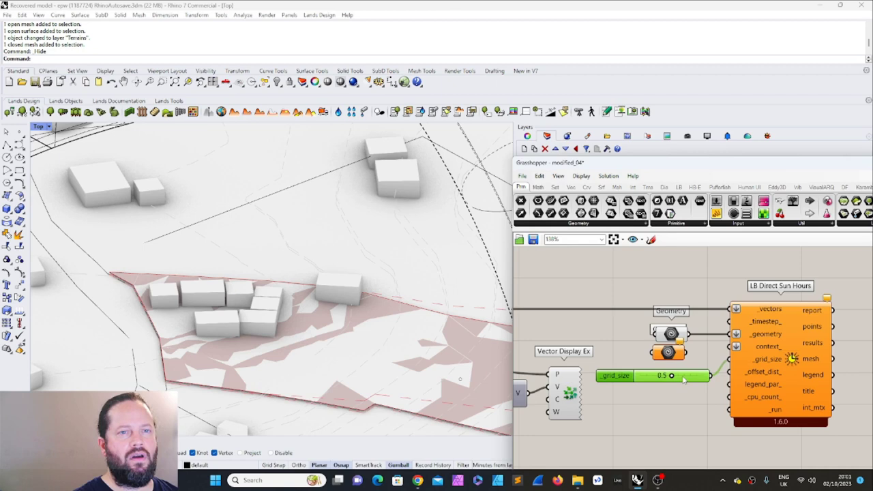
pyautogui.moveTo(702, 388); pyautogui.dragTo(701, 382)
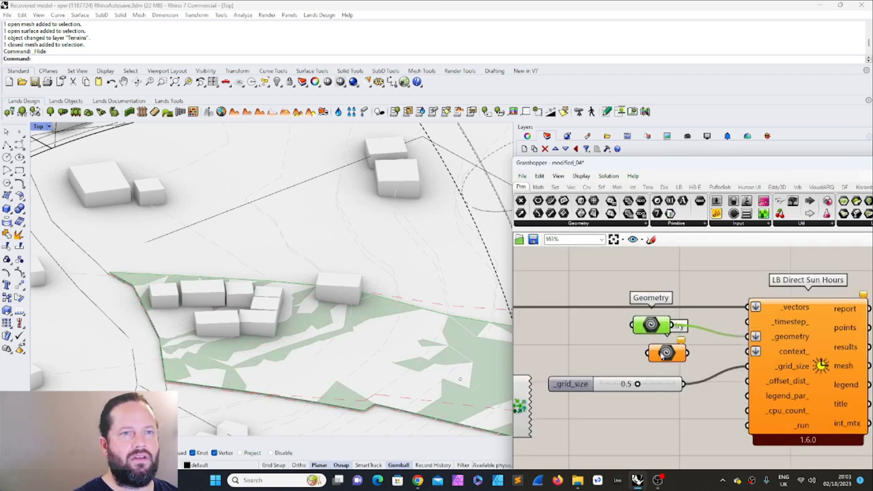
# Step: Tidy the Geometry parameters above the grid size slider and check the _offset_dist_ input of LB Direct Sun Hours
pyautogui.moveTo(661, 354); pyautogui.dragTo(649, 353)
pyautogui.scroll(-2, 712, 329)
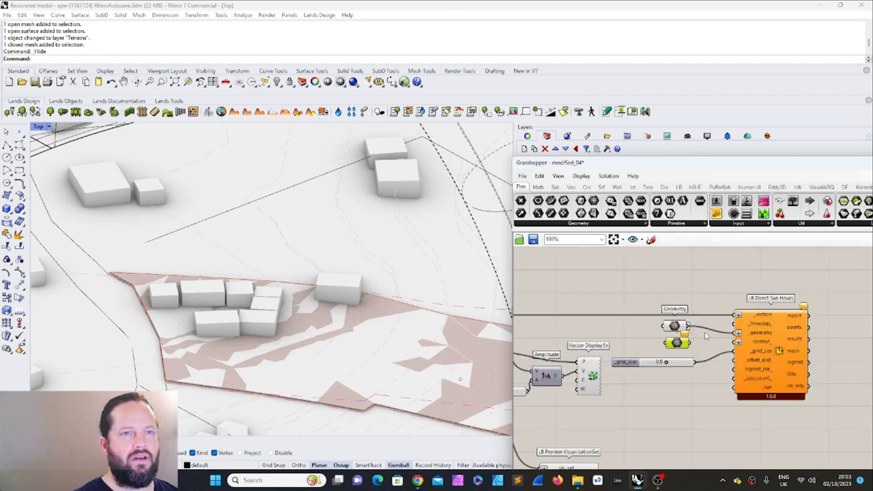
pyautogui.scroll(2, 738, 390)
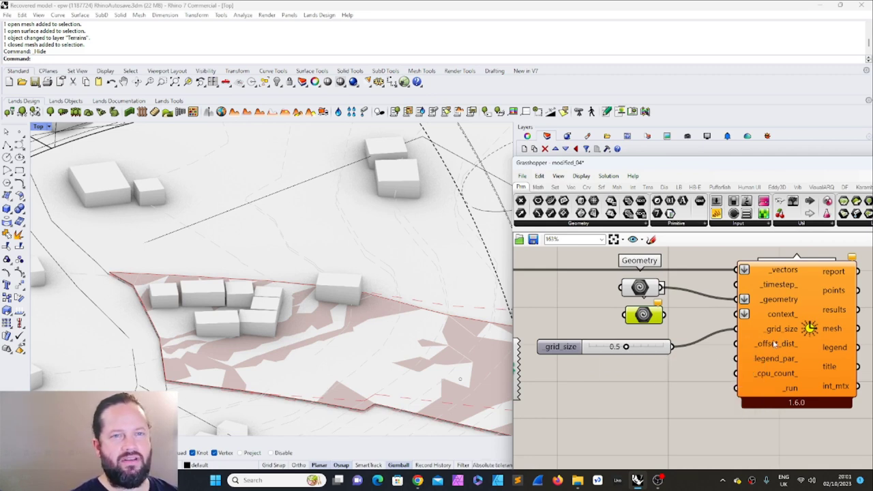
pyautogui.moveTo(775, 344)
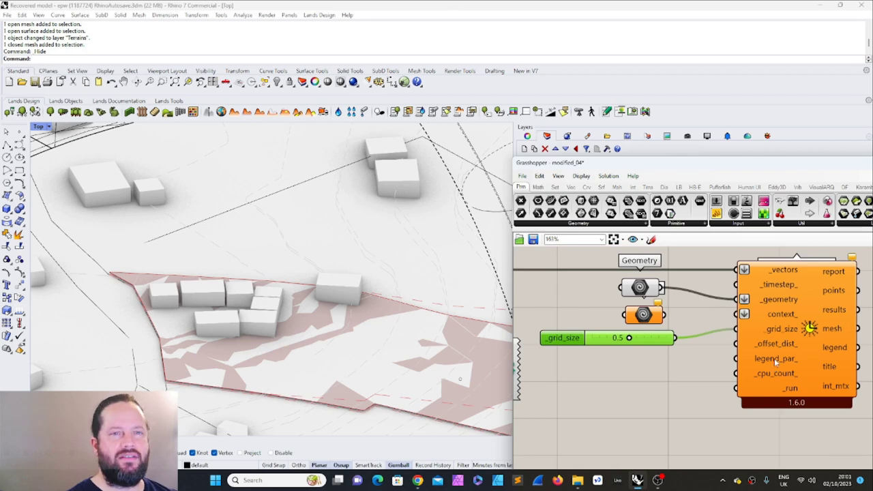
# Step: Add a Boolean Toggle, wire it into _run of LB Direct Sun Hours, and align it with that input
pyautogui.moveTo(752, 162); pyautogui.dragTo(670, 123)
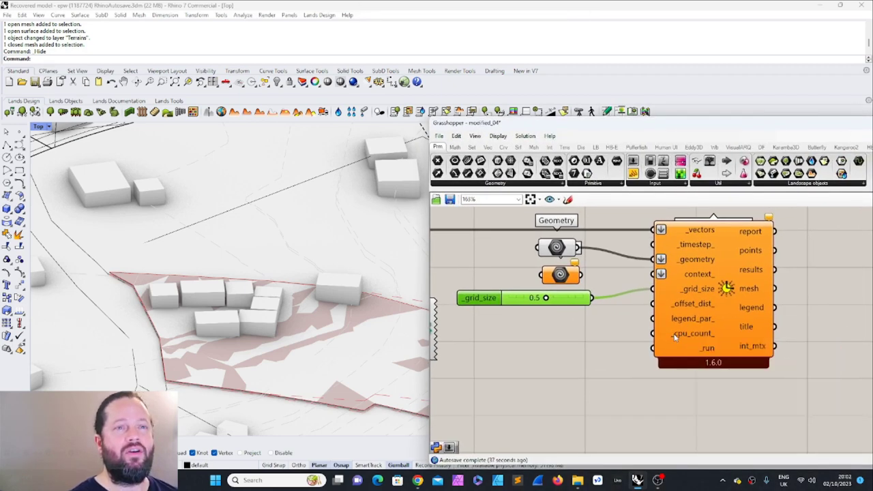
pyautogui.moveTo(674, 336)
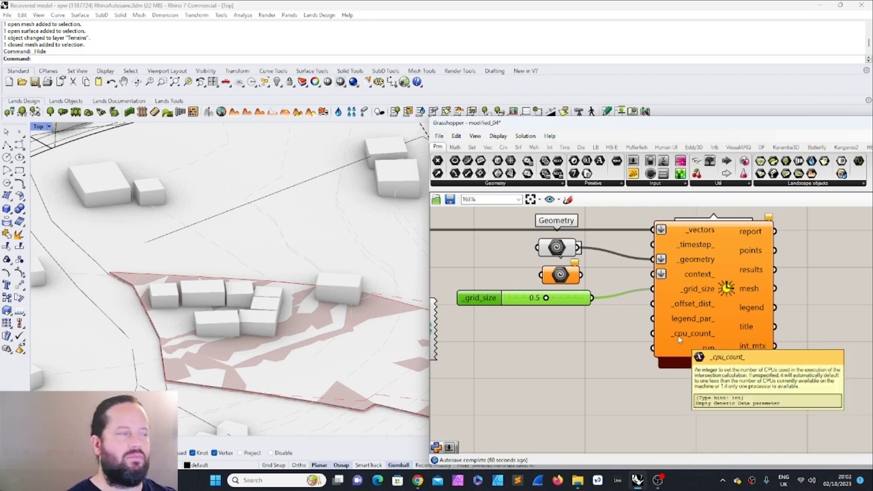
pyautogui.click(705, 419)
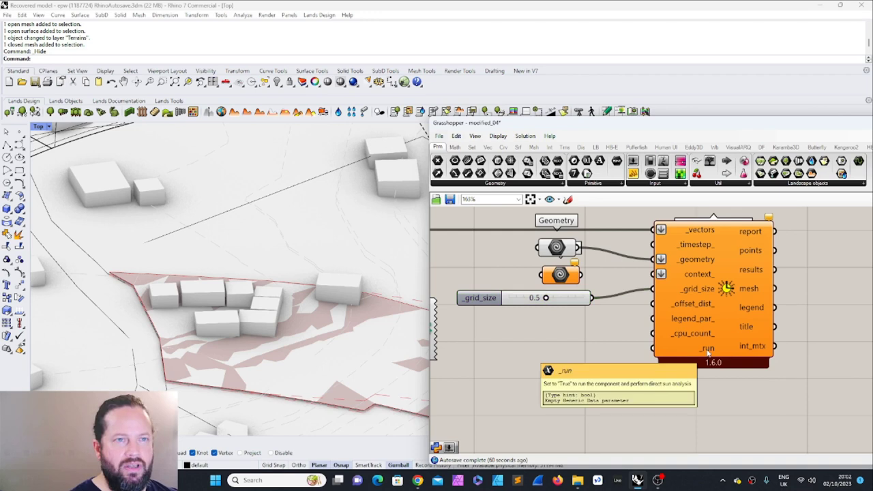
pyautogui.doubleClick(601, 353)
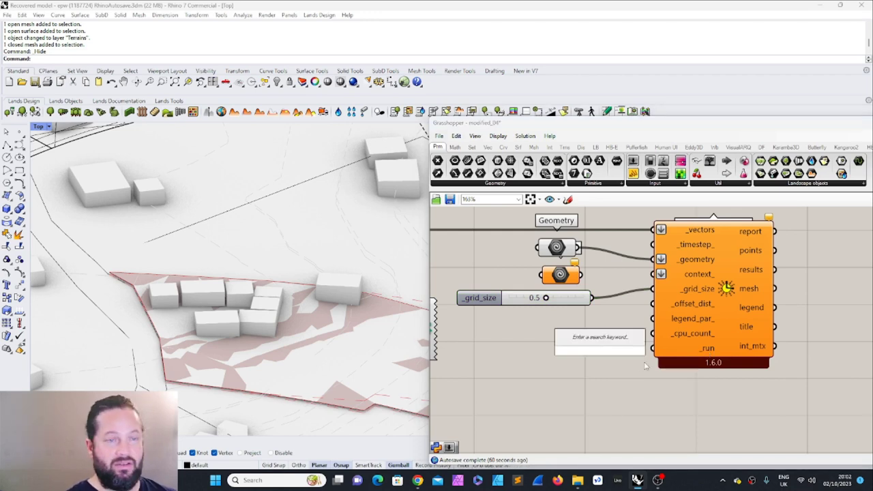
pyautogui.write('t')
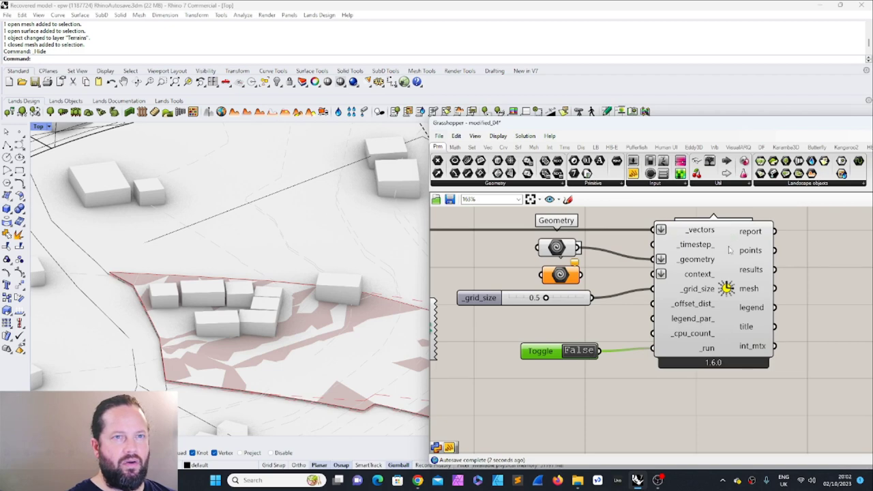
pyautogui.click(735, 251)
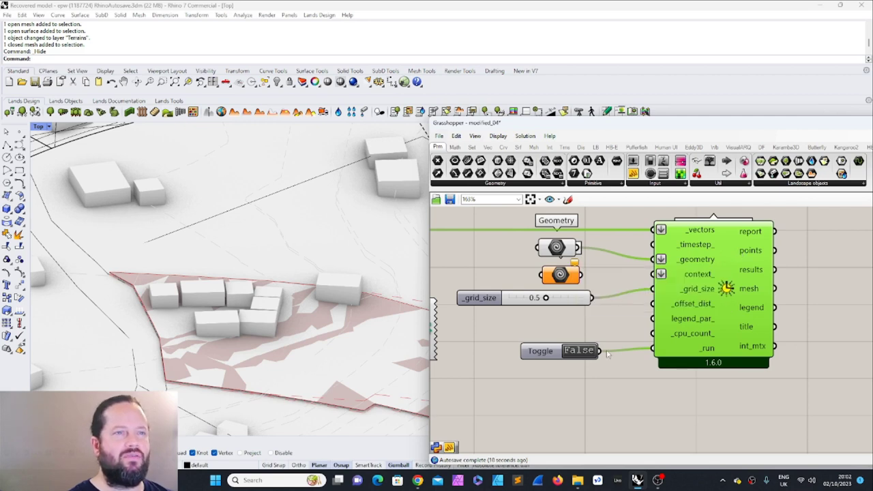
pyautogui.moveTo(543, 355); pyautogui.dragTo(527, 352)
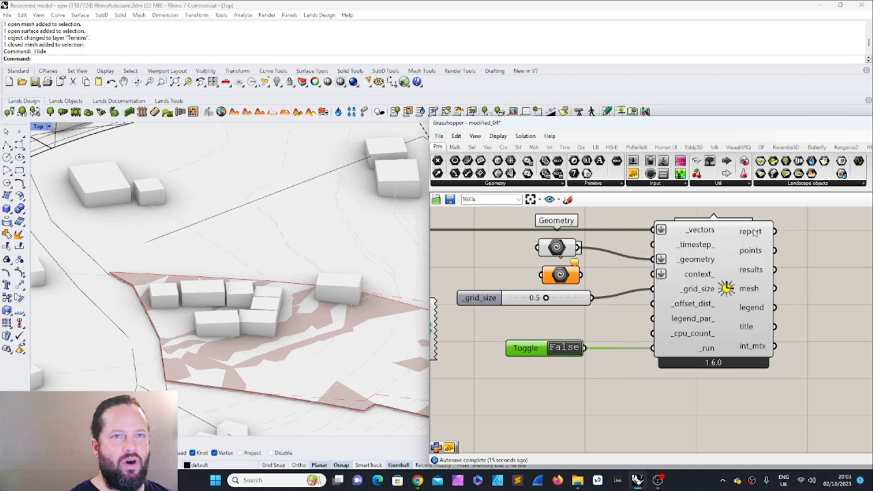
# Step: Run the direct sun hours analysis by setting the toggle to True and inspect the coloured mesh on the plot
pyautogui.scroll(-3, 611, 253)
pyautogui.scroll(3, 688, 271)
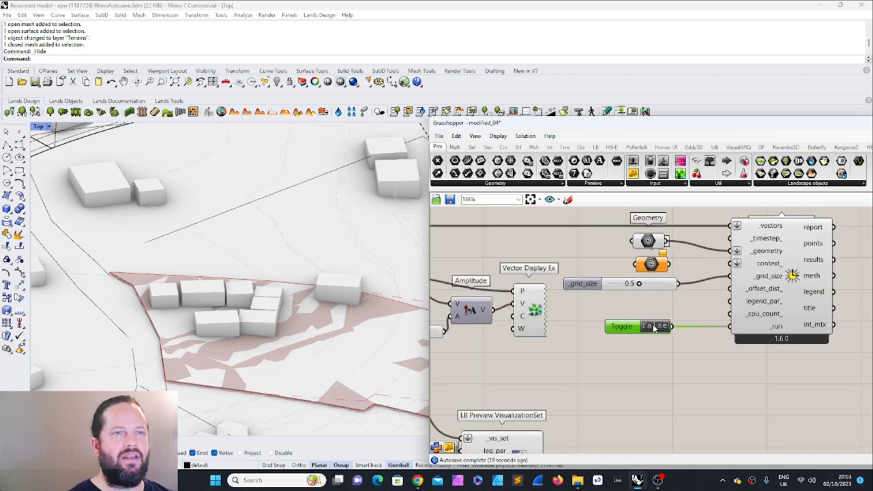
pyautogui.click(654, 326)
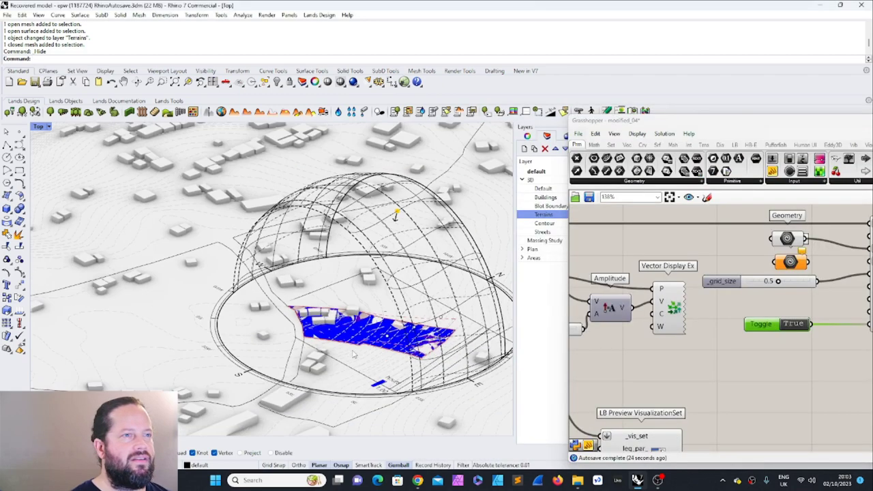
pyautogui.moveTo(396, 214); pyautogui.dragTo(384, 262, button='right')
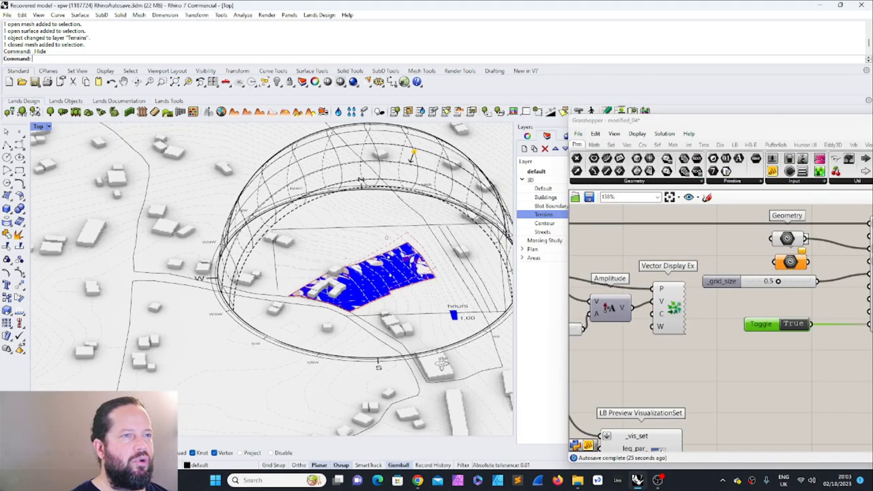
pyautogui.scroll(4, 384, 263)
pyautogui.scroll(3, 368, 310)
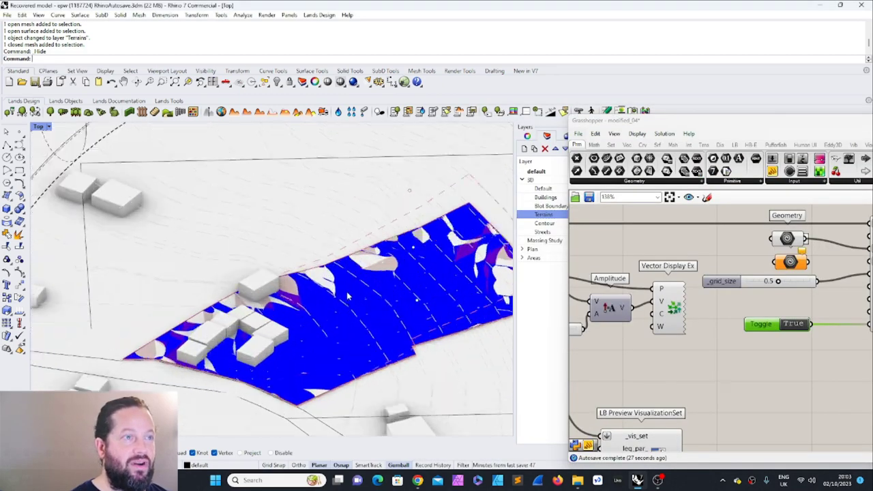
pyautogui.scroll(-6, 372, 322)
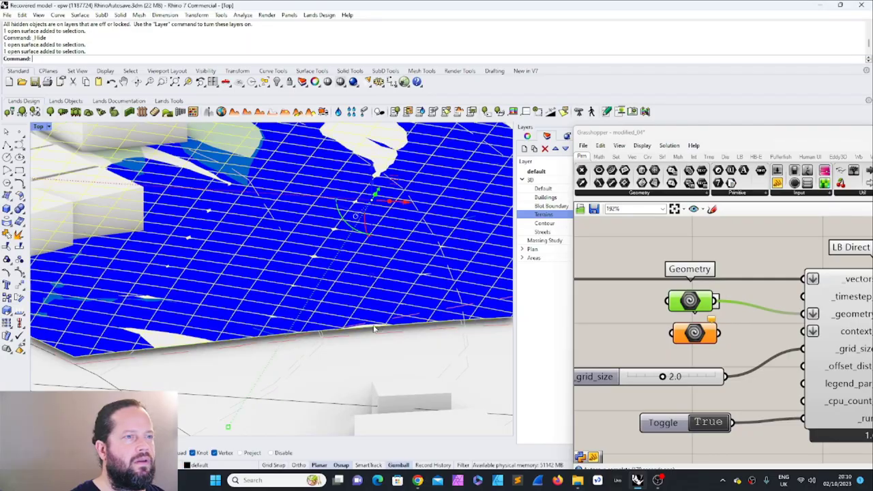
# Step: Examine the direct sun hours mesh around the plot's buildings and compare it with the hours legend
pyautogui.scroll(-5, 378, 315)
pyautogui.moveTo(378, 314); pyautogui.dragTo(351, 286, button='right')
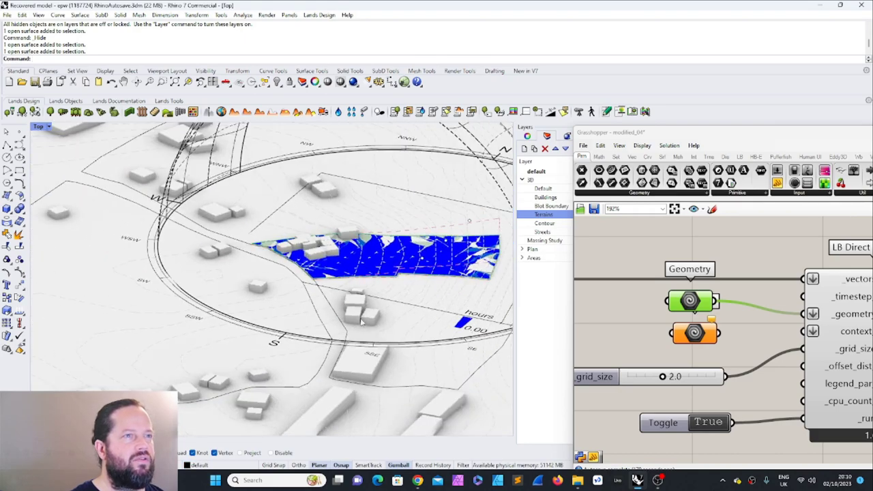
pyautogui.scroll(6, 350, 279)
pyautogui.scroll(5, 346, 199)
pyautogui.scroll(-1, 346, 199)
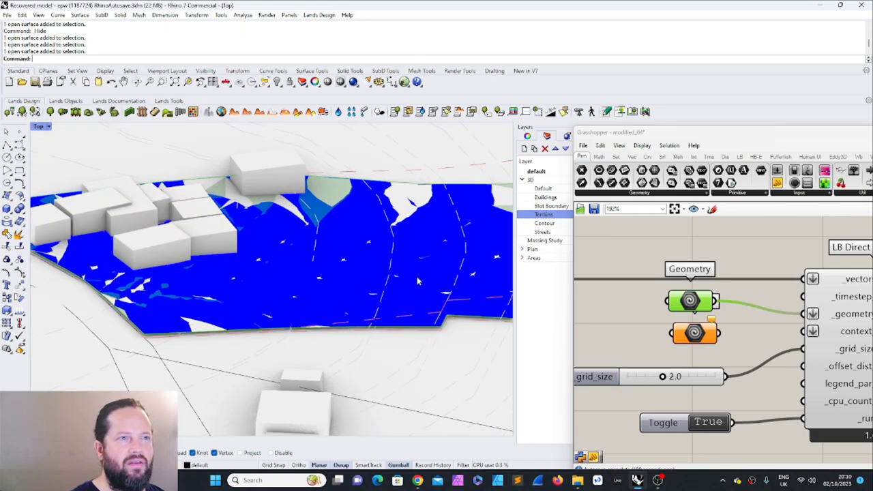
pyautogui.scroll(-5, 306, 239)
pyautogui.scroll(2, 273, 275)
pyautogui.scroll(1, 272, 275)
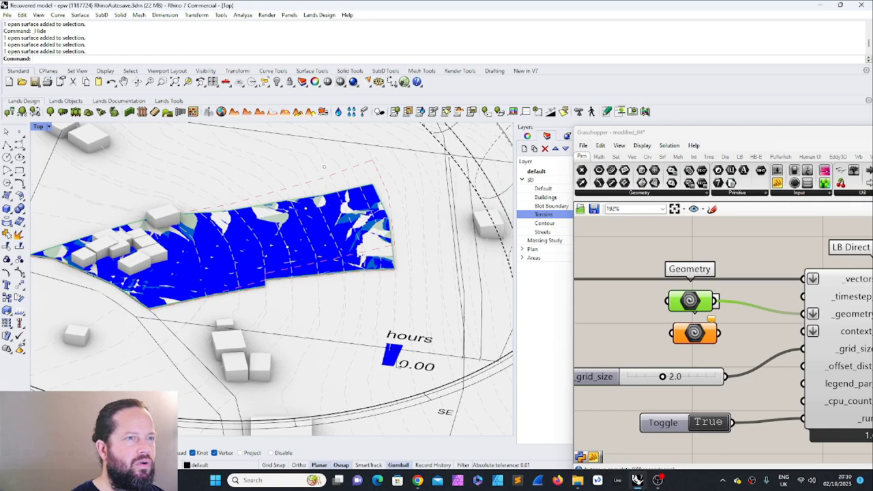
pyautogui.scroll(-4, 720, 310)
pyautogui.scroll(5, 340, 266)
# Step: Select the plot terrain surface and flip its direction with the Dir command
pyautogui.click(344, 267)
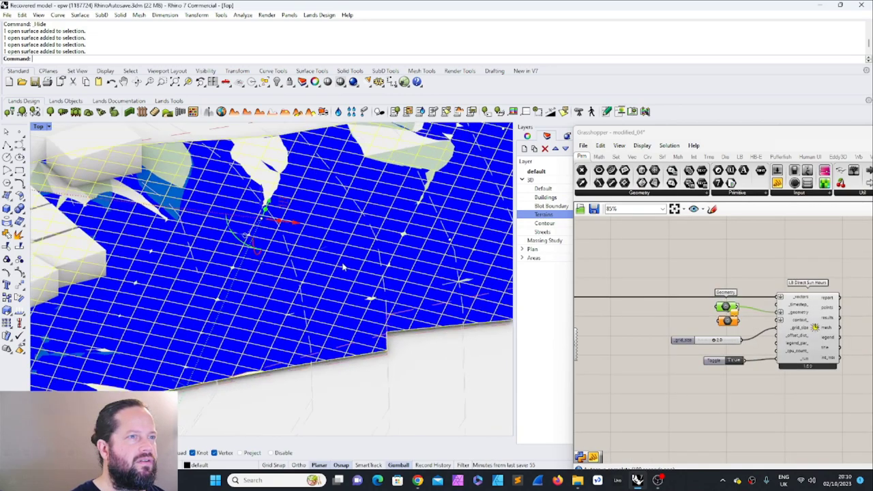
pyautogui.scroll(-5, 343, 267)
pyautogui.scroll(1, 335, 273)
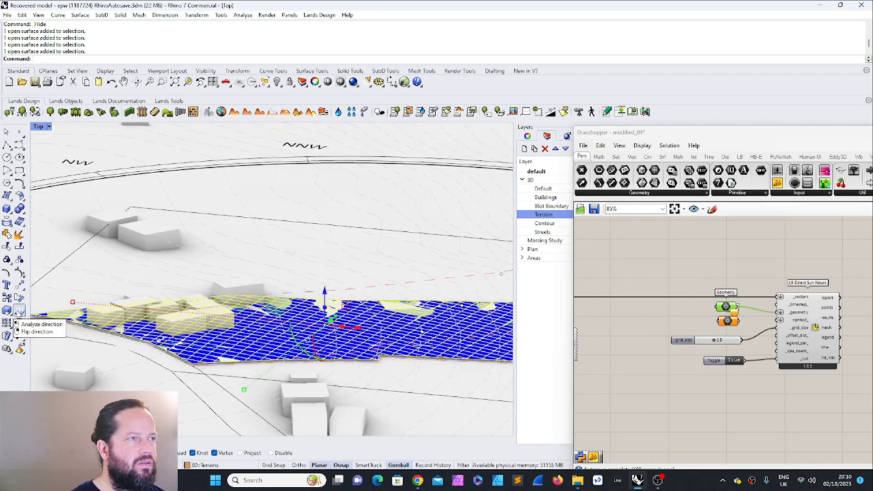
pyautogui.click(19, 311)
pyautogui.scroll(2, 362, 334)
pyautogui.scroll(4, 340, 331)
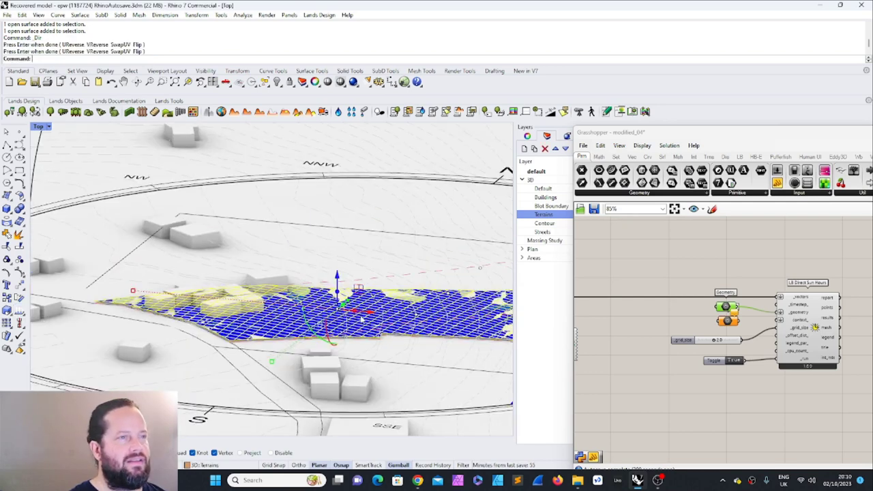
pyautogui.moveTo(344, 286); pyautogui.dragTo(378, 340, button='right')
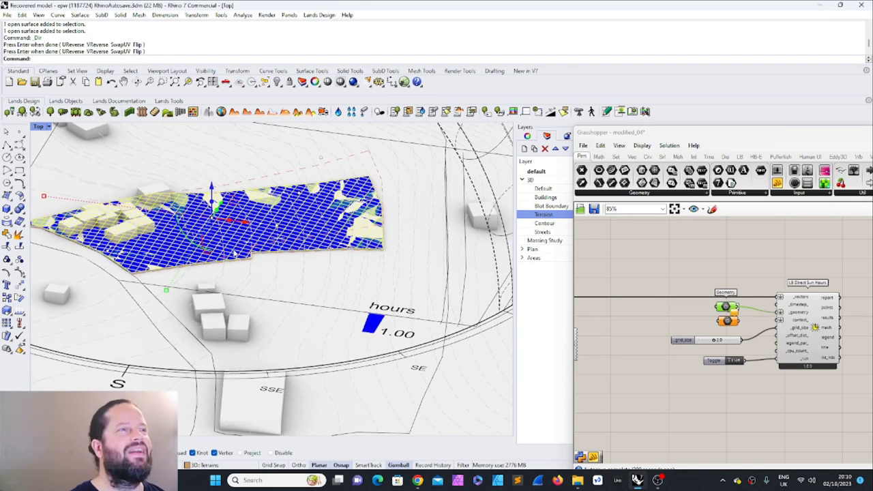
# Step: Examine the plot's sun hours mesh within the sun path dome and check the hoys_ input of LB SunPath
pyautogui.scroll(-12, 335, 273)
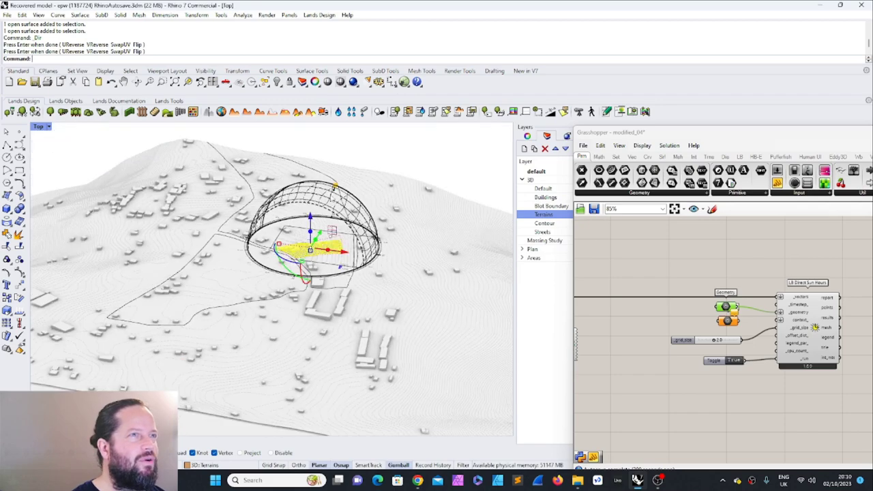
pyautogui.scroll(5, 336, 185)
pyautogui.scroll(-4, 346, 213)
pyautogui.scroll(7, 320, 302)
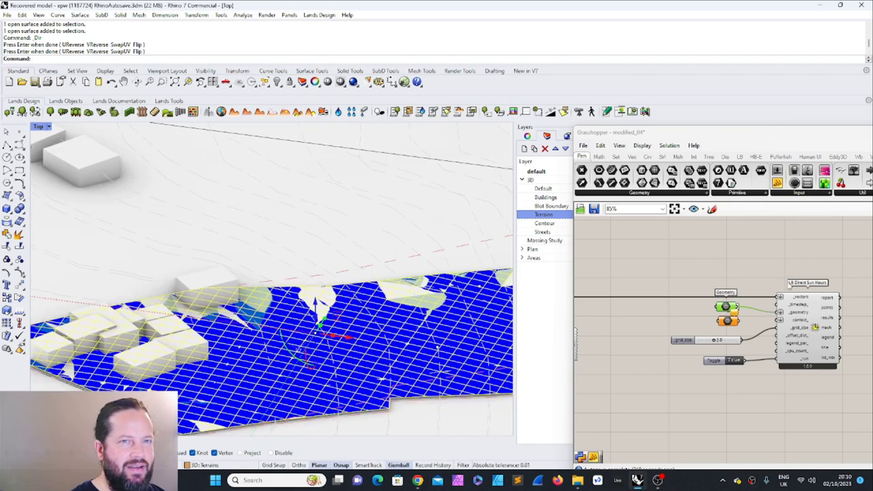
pyautogui.scroll(-5, 739, 291)
pyautogui.scroll(6, 623, 325)
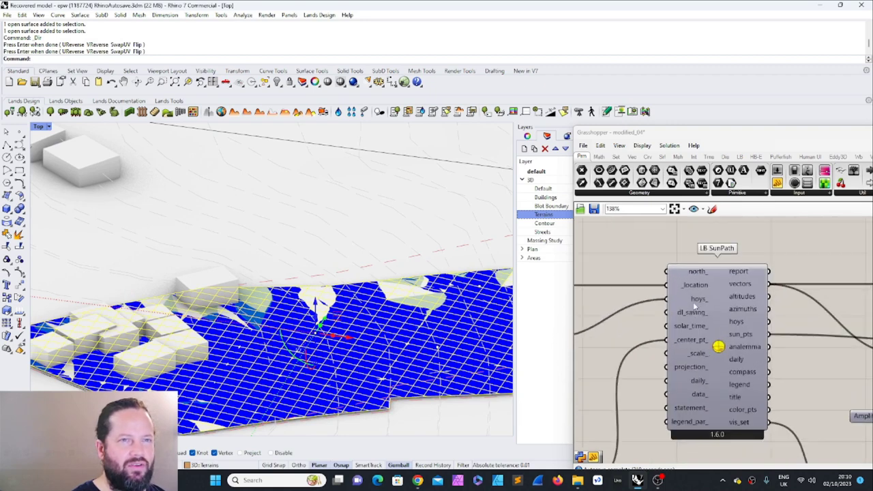
pyautogui.scroll(-3, 638, 318)
pyautogui.scroll(1, 643, 314)
pyautogui.scroll(3, 723, 314)
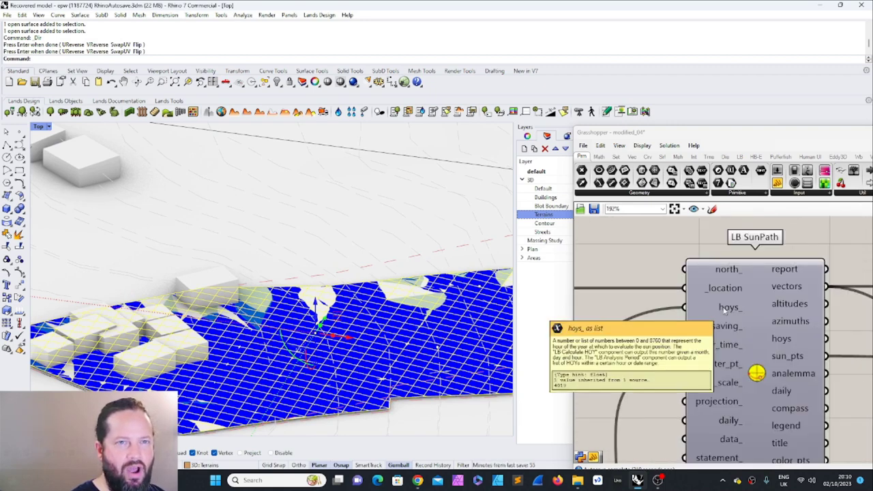
pyautogui.scroll(-3, 726, 317)
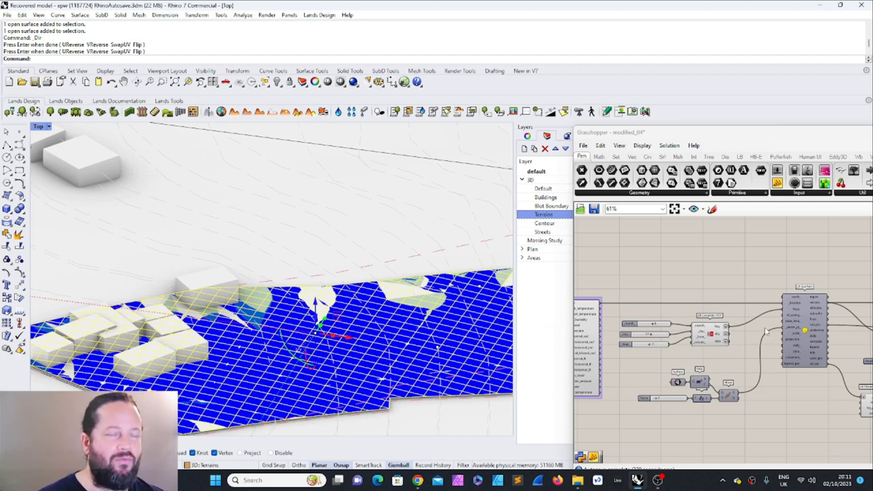
# Step: Hide the building mesh that overlaps its neighbours in the building cluster on the plot
pyautogui.scroll(-5, 237, 309)
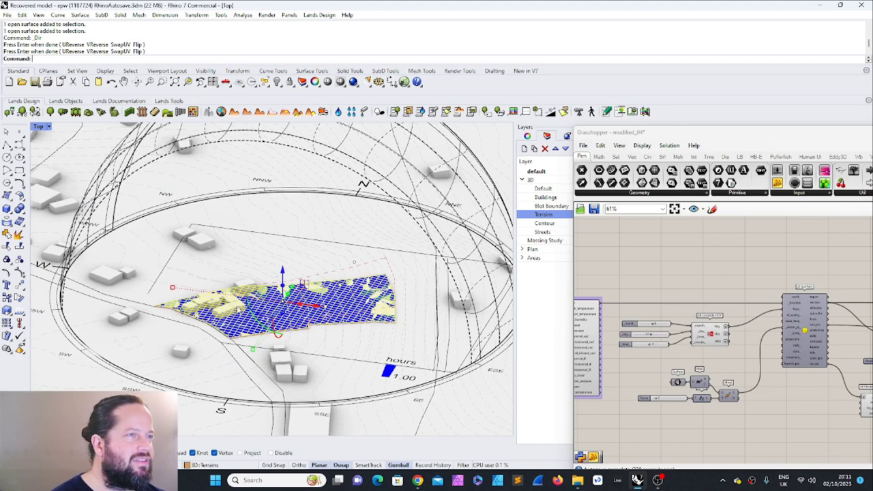
pyautogui.scroll(5, 165, 249)
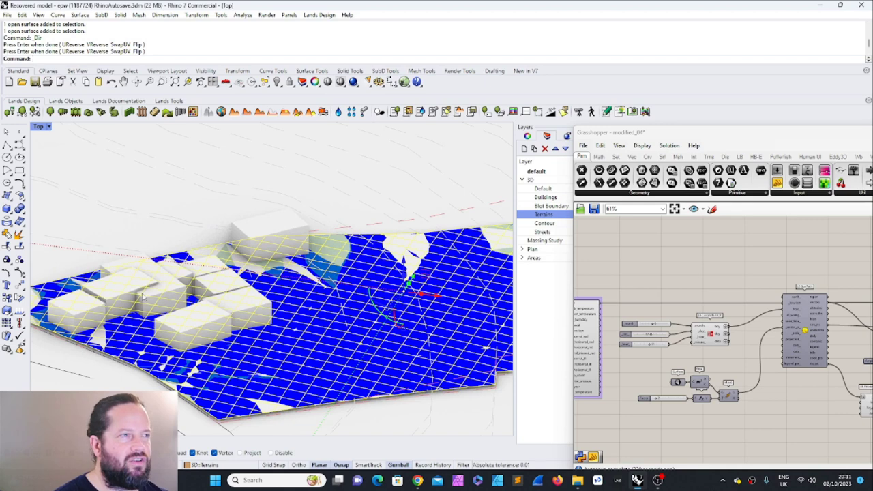
pyautogui.scroll(3, 121, 248)
pyautogui.click(118, 258)
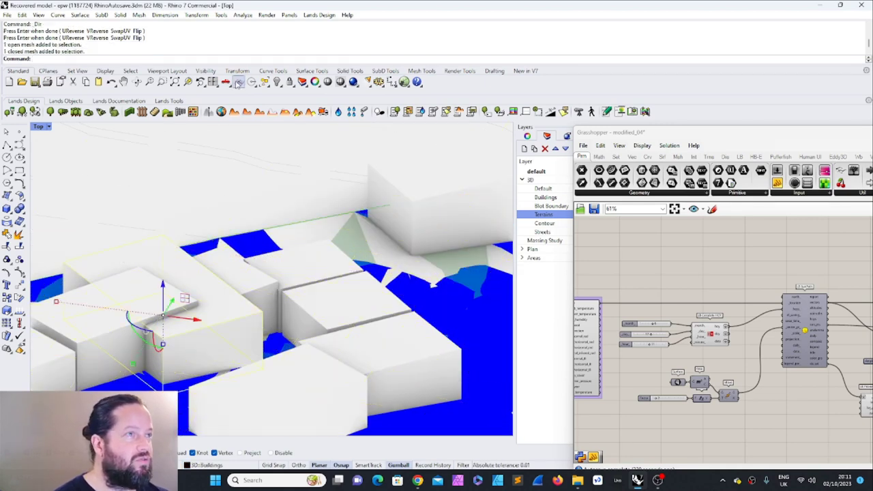
pyautogui.click(277, 82)
pyautogui.scroll(-5, 759, 292)
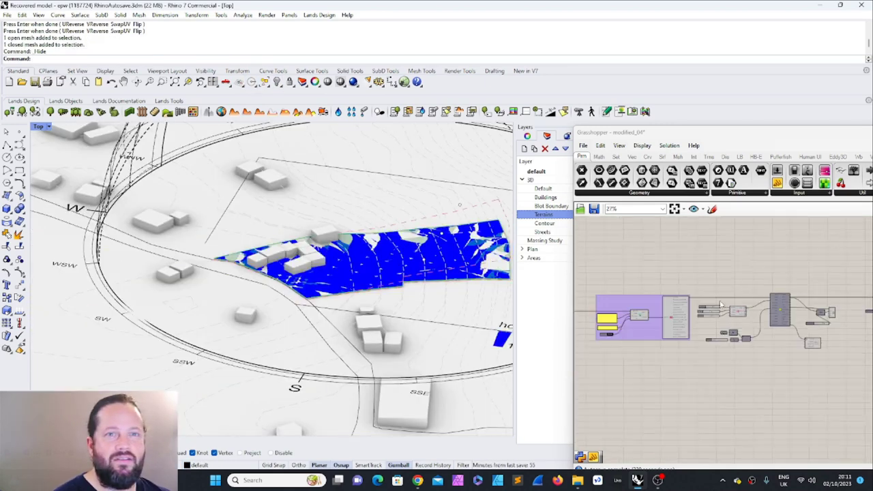
# Step: Examine the plot terrain's sun hours mesh, hours legend and sun position, and the hoy output of LB Calculate HOY
pyautogui.moveTo(844, 291); pyautogui.dragTo(778, 298, button='right')
pyautogui.scroll(8, 750, 317)
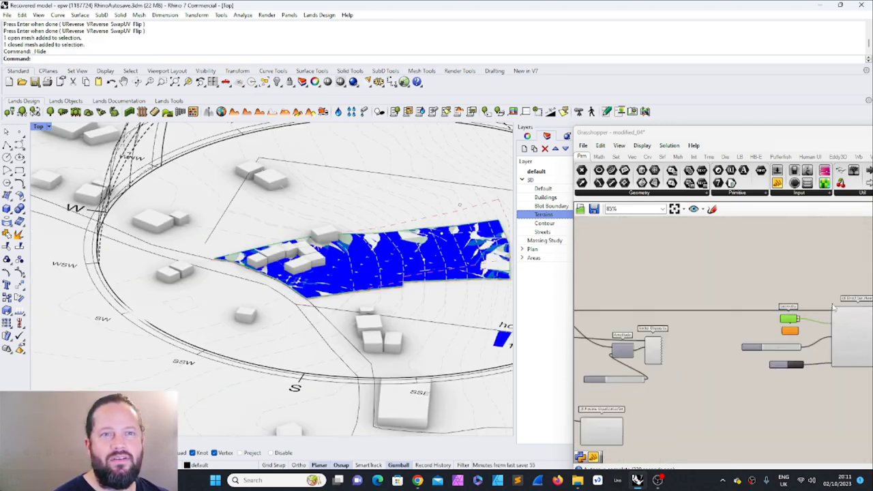
pyautogui.scroll(-3, 706, 340)
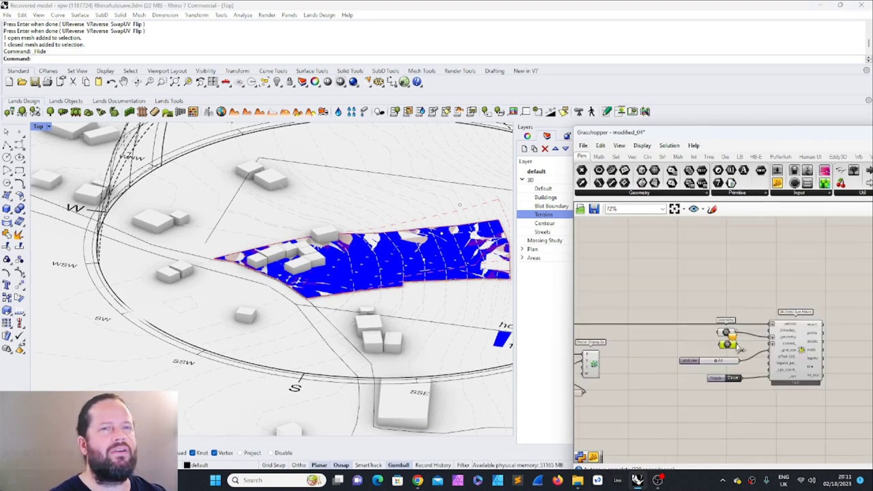
pyautogui.scroll(5, 743, 341)
pyautogui.click(394, 288)
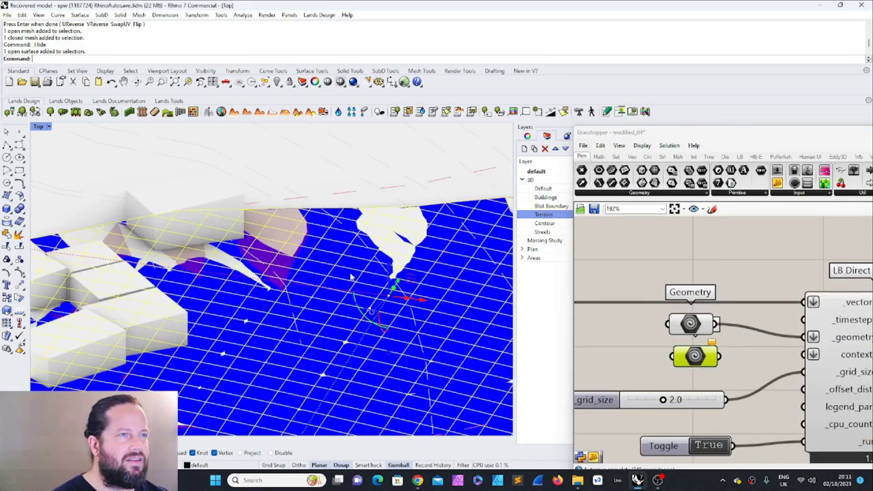
pyautogui.scroll(-8, 411, 331)
pyautogui.scroll(3, 453, 362)
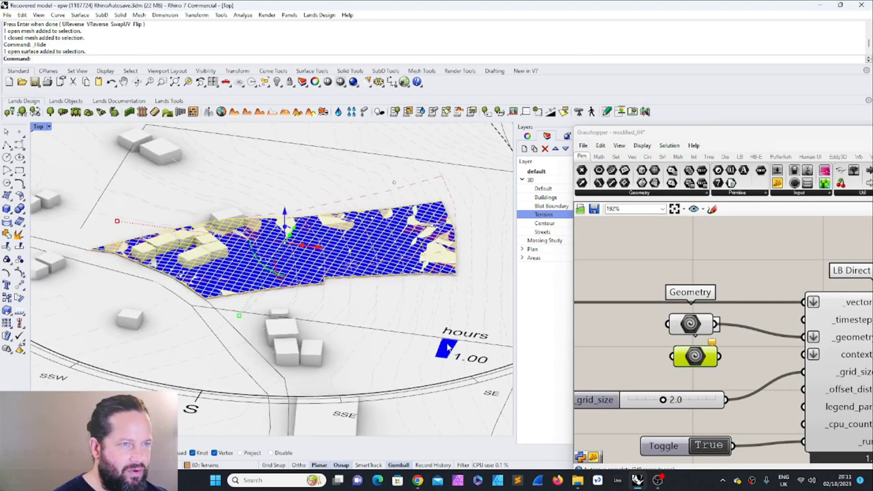
pyautogui.scroll(-6, 381, 268)
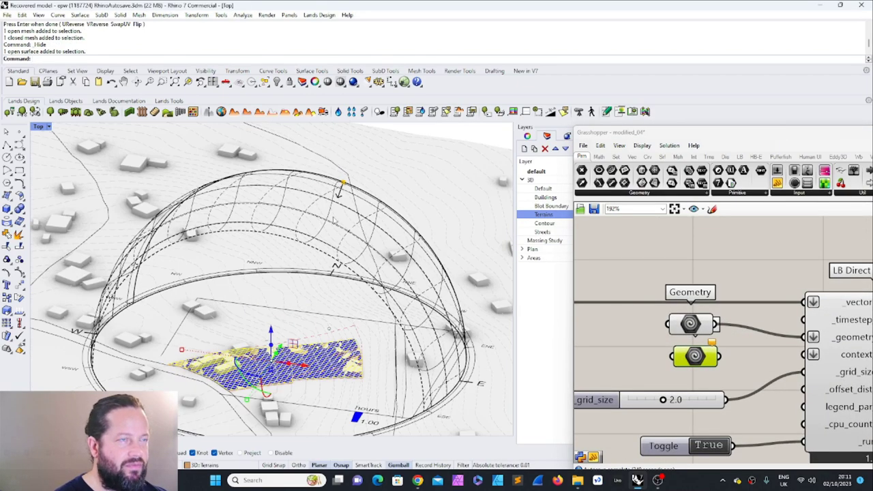
pyautogui.scroll(-4, 663, 296)
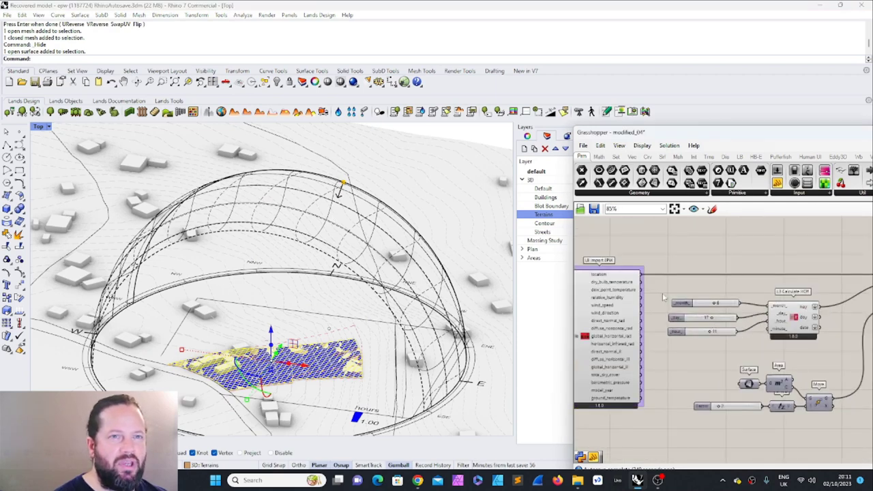
pyautogui.scroll(3, 810, 314)
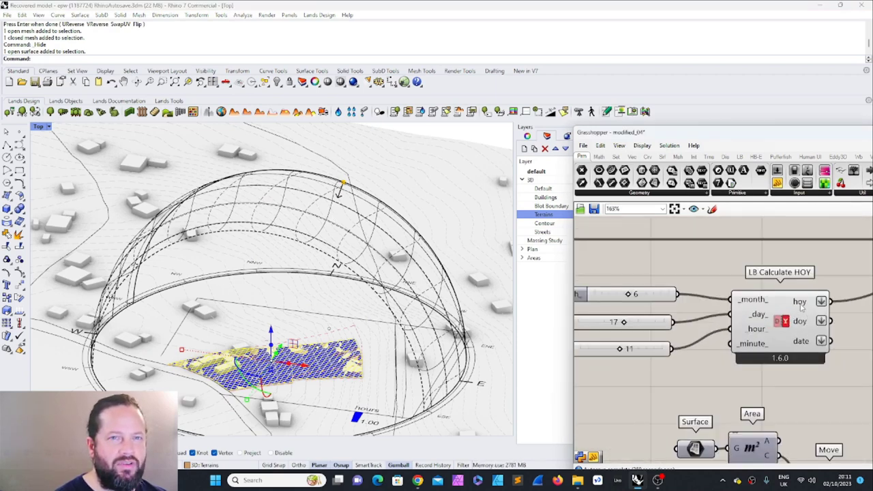
# Step: Replace LB Calculate HOY with an LB Analysis Period component, keeping the three number sliders beside it
pyautogui.scroll(-4, 743, 320)
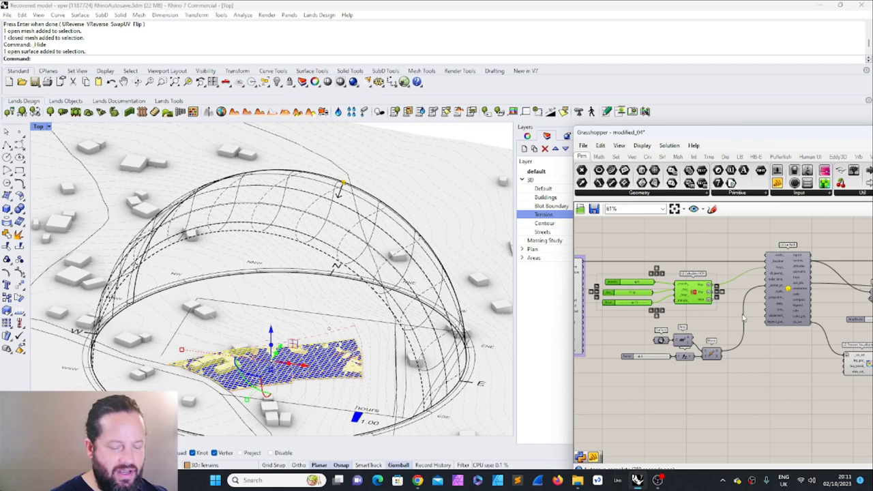
pyautogui.press('Delete')
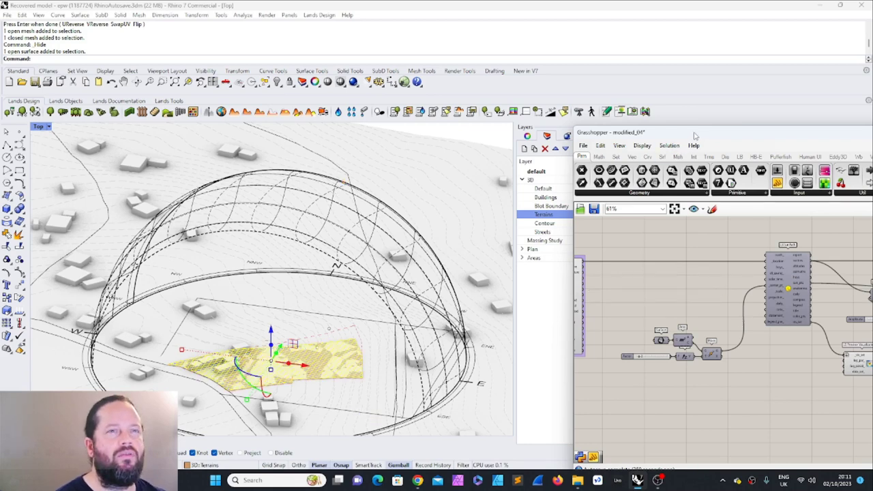
pyautogui.moveTo(693, 134); pyautogui.dragTo(577, 131)
pyautogui.click(622, 154)
pyautogui.click(581, 168)
pyautogui.click(563, 298)
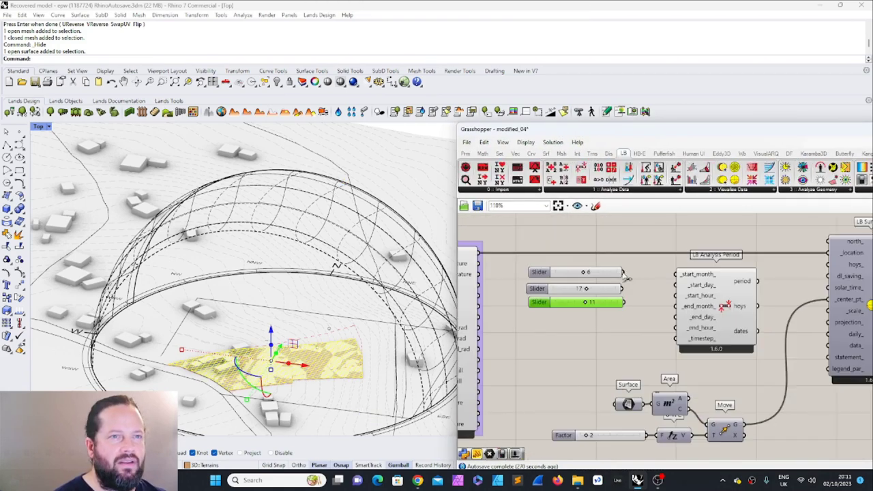
# Step: Connect the sliders set to 6, 17 and 11 to the _start_month_, _start_day_ and _start_hour_ inputs of LB Analysis Period
pyautogui.moveTo(624, 272); pyautogui.dragTo(676, 275)
pyautogui.moveTo(619, 287); pyautogui.dragTo(675, 285)
pyautogui.moveTo(622, 302); pyautogui.dragTo(675, 295)
# Step: Duplicate the three start sliders and connect the month and day copies to _end_month_ and _end_day_ of LB Analysis Period
pyautogui.click(600, 266)
pyautogui.moveTo(600, 266); pyautogui.dragTo(582, 325)
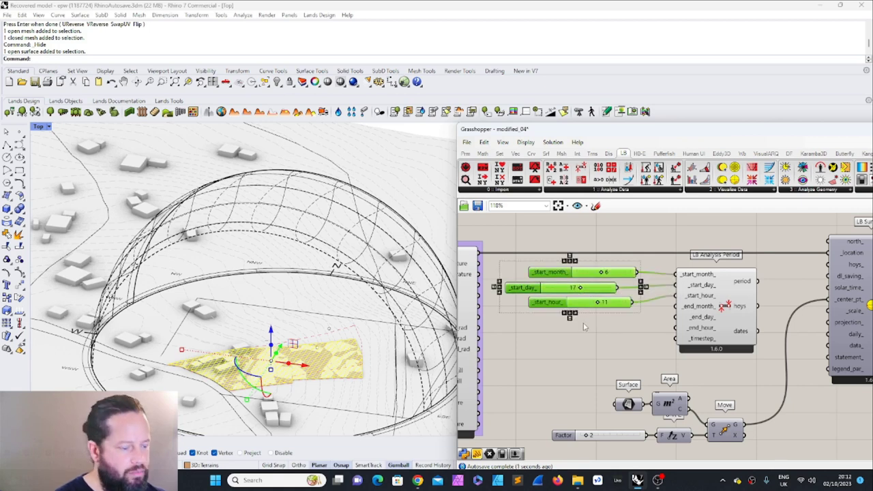
pyautogui.hotkey('ctrl', 'c')
pyautogui.hotkey('ctrl', 'v')
pyautogui.moveTo(638, 316); pyautogui.dragTo(677, 308)
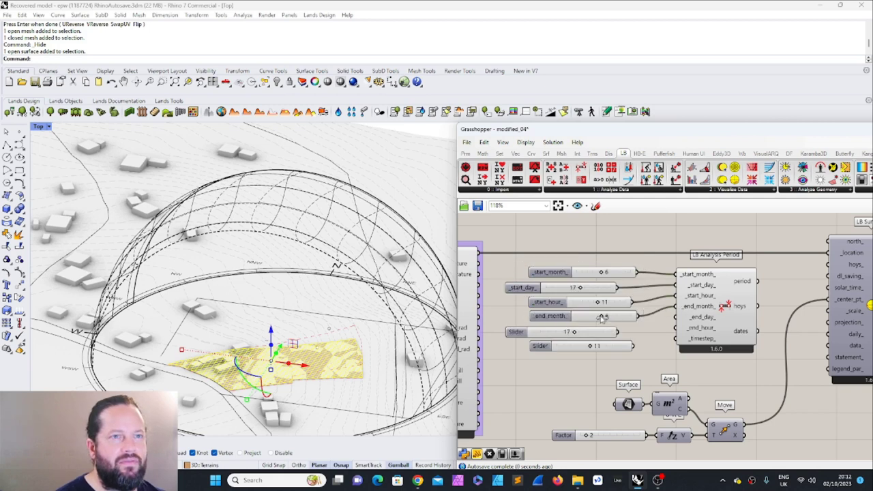
pyautogui.moveTo(607, 337); pyautogui.dragTo(676, 317)
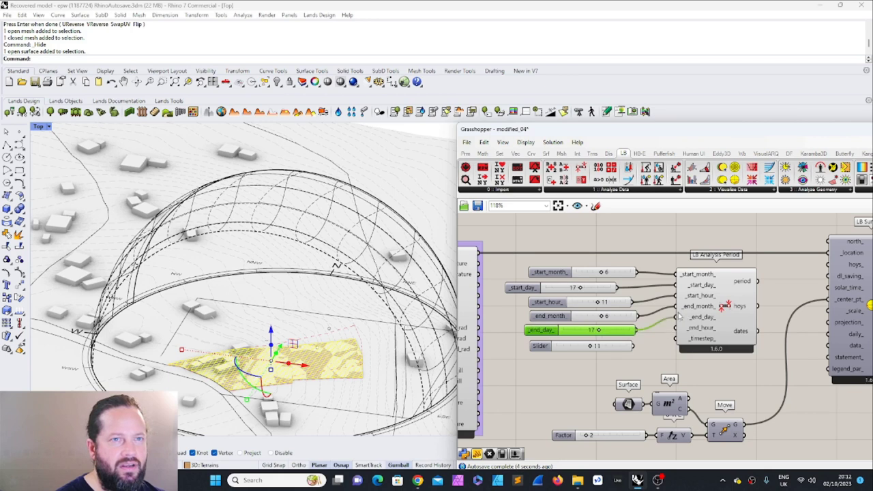
# Step: Set start day 1, start hour 0 and end day 31, and connect the remaining slider to _end_hour_ with value 23
pyautogui.moveTo(598, 329); pyautogui.dragTo(630, 329)
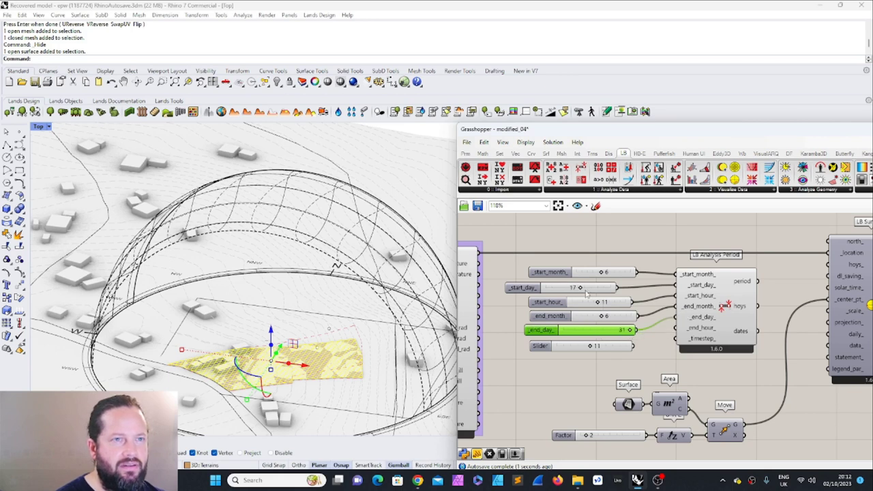
pyautogui.moveTo(584, 292); pyautogui.dragTo(529, 289)
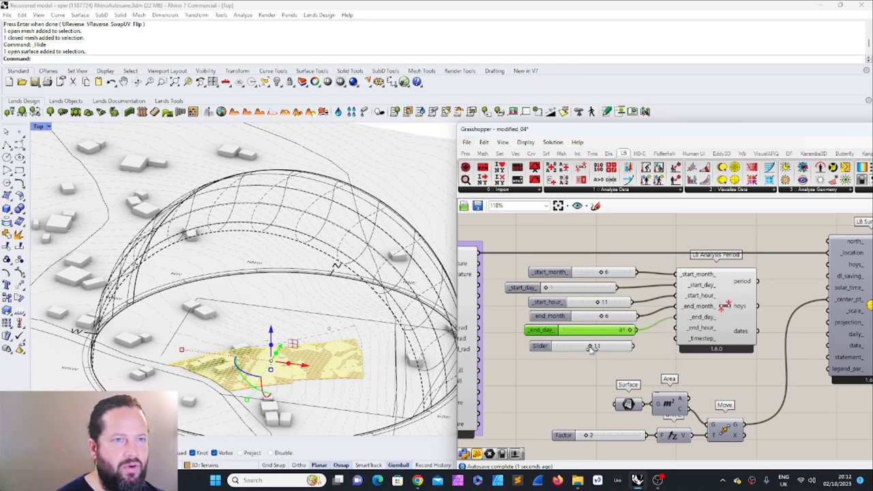
pyautogui.moveTo(600, 302); pyautogui.dragTo(562, 321)
pyautogui.moveTo(594, 347); pyautogui.dragTo(673, 327)
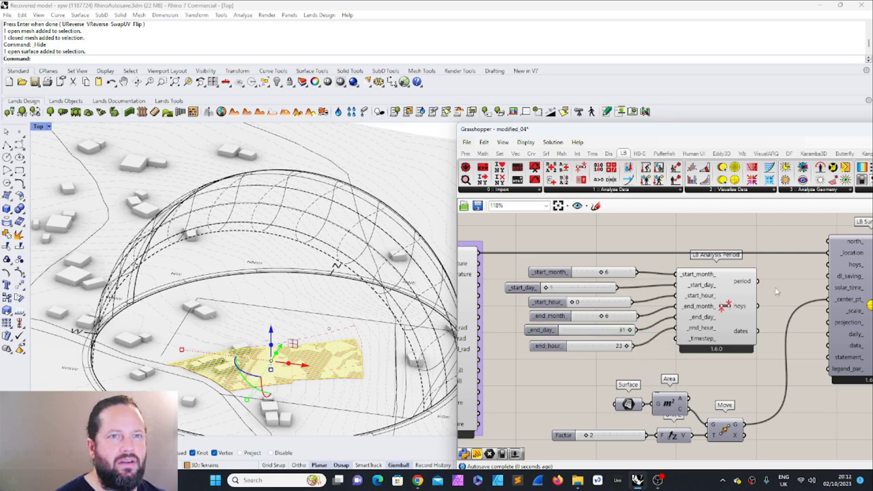
# Step: Realign the _start_day_ slider and connect the hoys output of LB Analysis Period to the hoys_ input of LB SunPath
pyautogui.scroll(-2, 741, 281)
pyautogui.moveTo(741, 281); pyautogui.dragTo(641, 276, button='right')
pyautogui.scroll(1, 641, 275)
pyautogui.moveTo(641, 278)
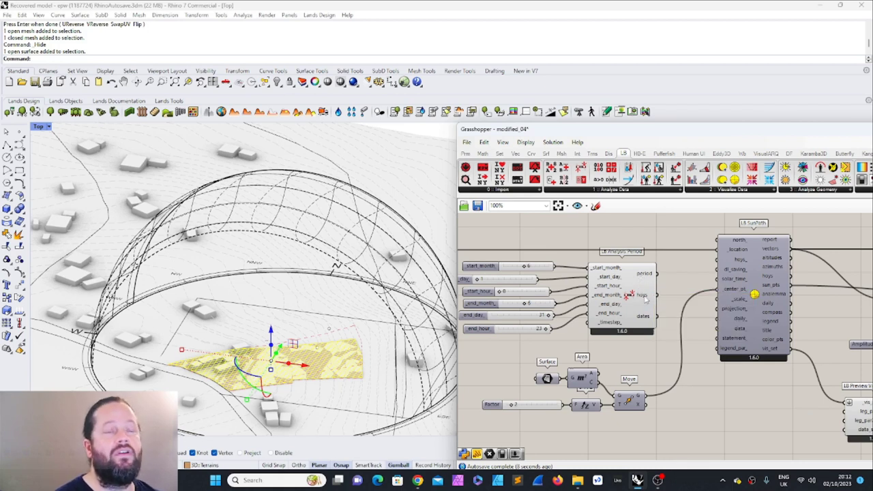
pyautogui.moveTo(644, 300)
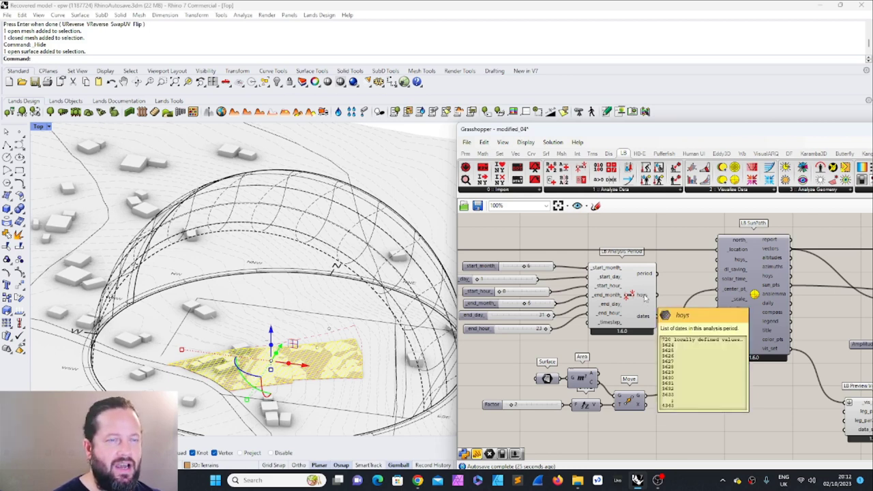
pyautogui.scroll(1, 634, 295)
pyautogui.click(568, 290)
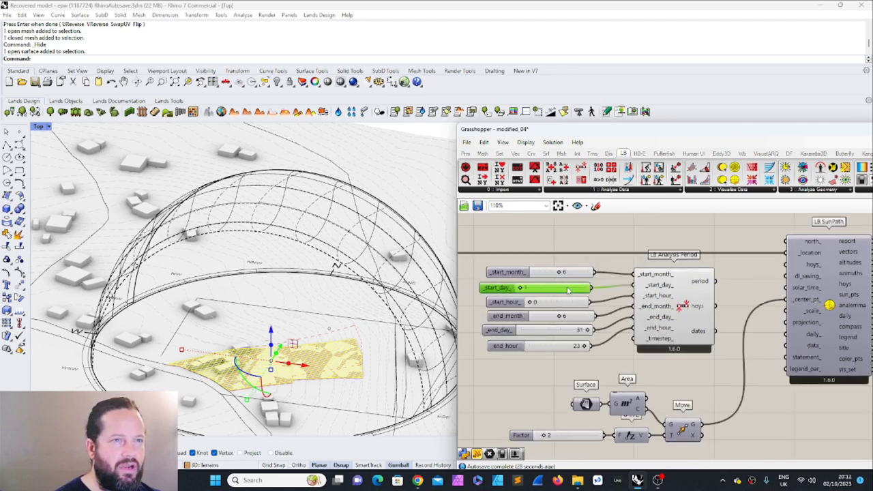
pyautogui.moveTo(567, 290); pyautogui.dragTo(575, 287)
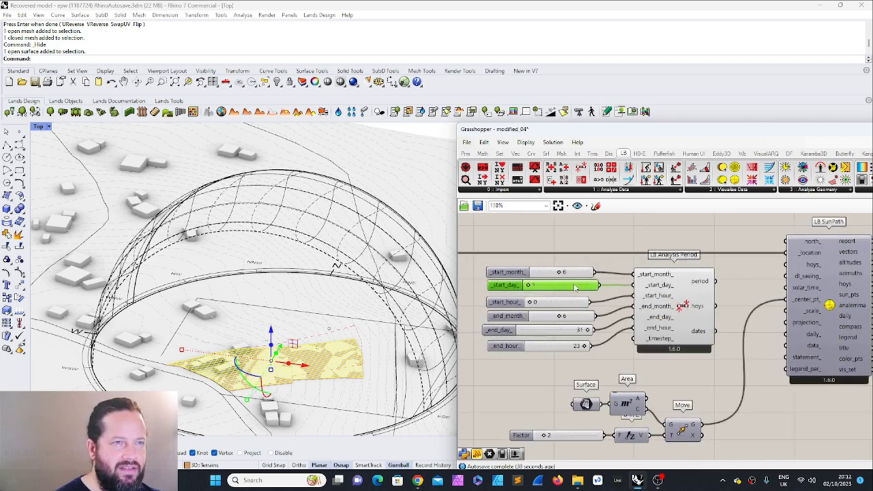
pyautogui.scroll(-1, 571, 290)
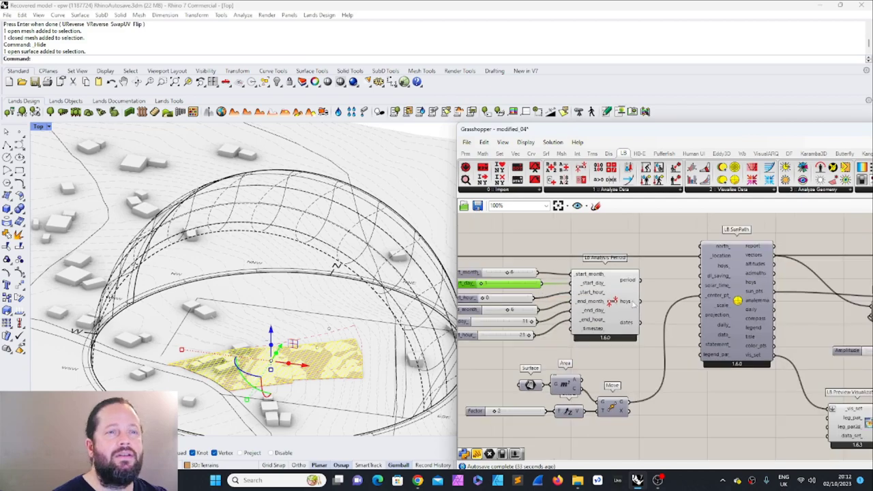
pyautogui.moveTo(699, 268); pyautogui.dragTo(700, 266)
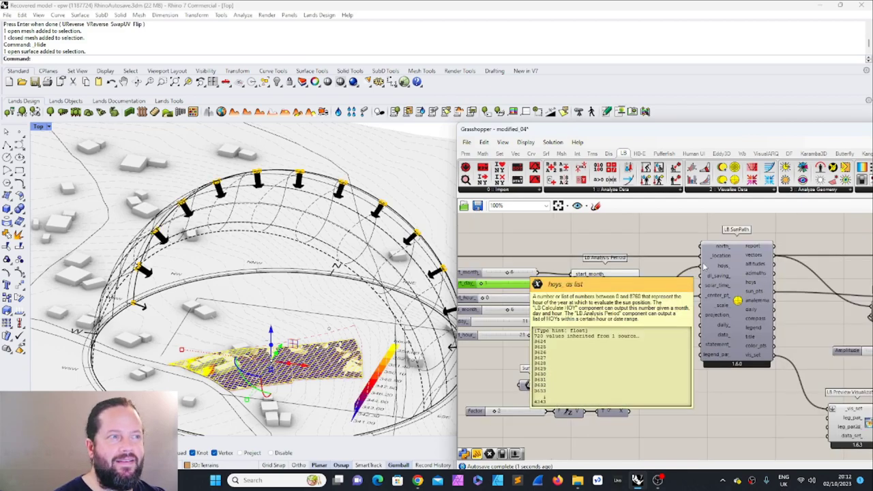
# Step: Hide the selected plot terrain surface and examine the June sun hours mesh and legend within the sun path dome
pyautogui.moveTo(316, 386); pyautogui.dragTo(344, 411, button='right')
pyautogui.scroll(5, 343, 410)
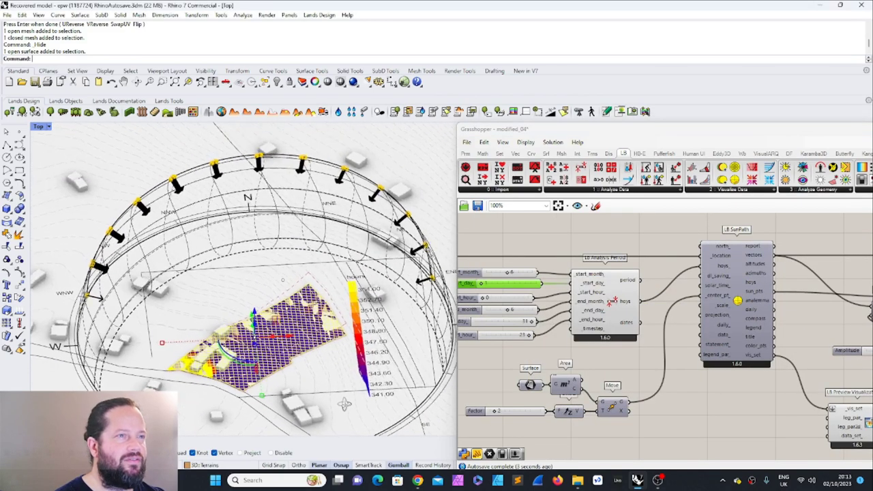
pyautogui.scroll(2, 228, 314)
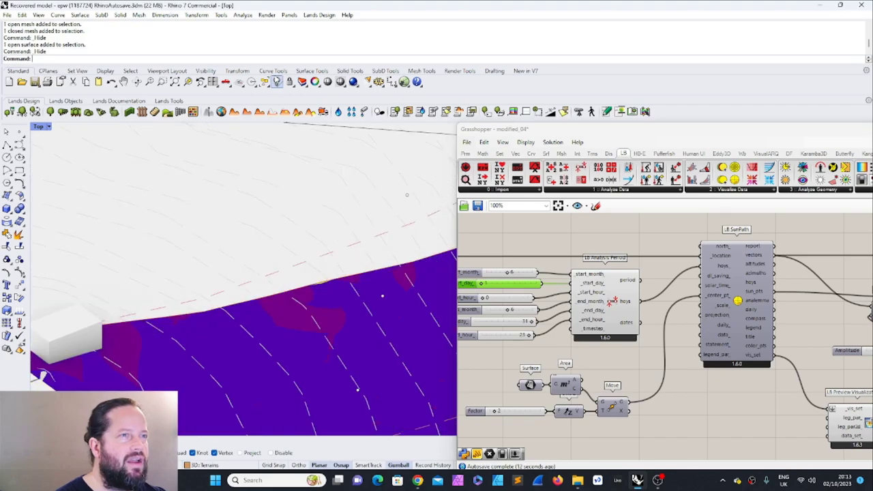
pyautogui.scroll(-6, 270, 326)
pyautogui.moveTo(270, 323); pyautogui.dragTo(232, 323, button='right')
pyautogui.scroll(-7, 254, 322)
pyautogui.scroll(9, 289, 318)
pyautogui.scroll(-6, 289, 318)
# Step: Set the _start_month_ slider of the analysis period to 1
pyautogui.scroll(3, 621, 270)
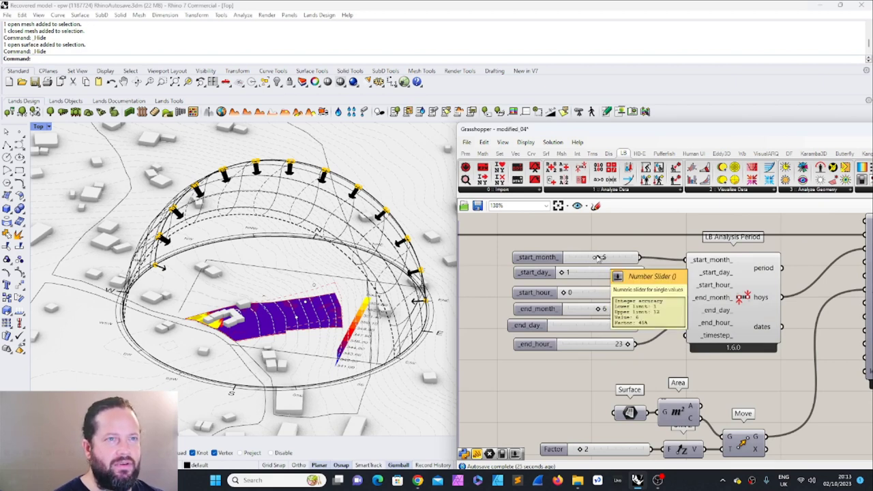
pyautogui.moveTo(598, 257); pyautogui.dragTo(591, 257)
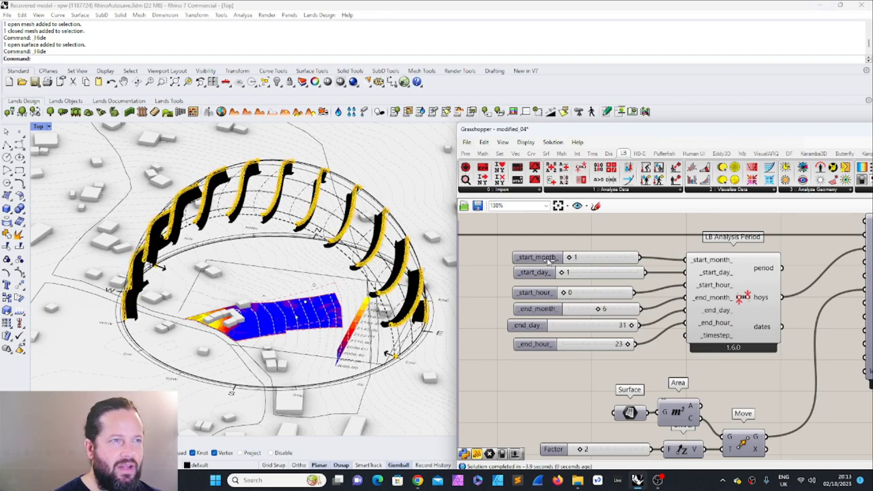
# Step: Examine the January to June sun hours across the plot mesh, around the building cluster and on the hours legend
pyautogui.scroll(10, 259, 320)
pyautogui.scroll(-9, 263, 326)
pyautogui.moveTo(265, 327); pyautogui.dragTo(325, 255, button='right')
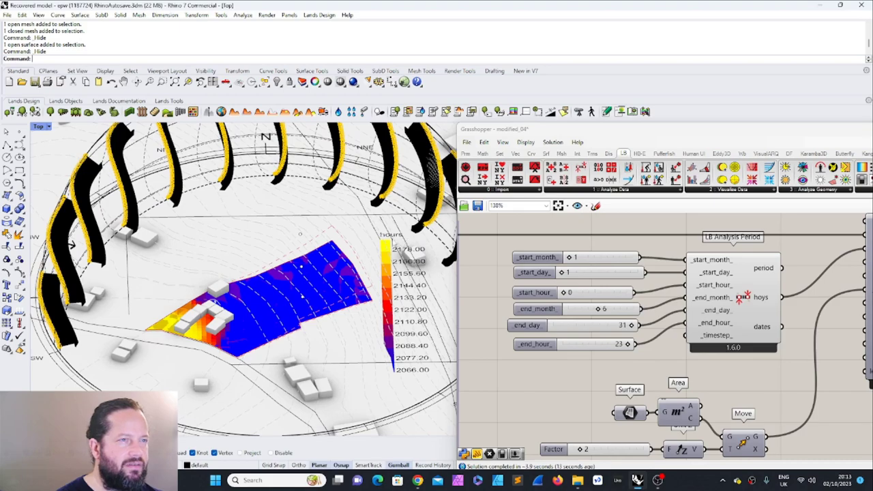
pyautogui.scroll(8, 163, 334)
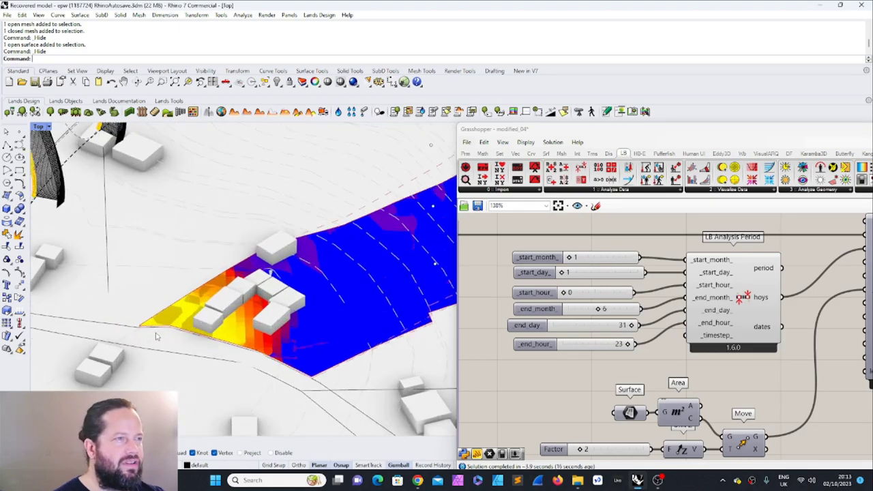
pyautogui.scroll(-12, 202, 294)
pyautogui.moveTo(203, 294); pyautogui.dragTo(188, 305, button='right')
pyautogui.scroll(8, 188, 305)
pyautogui.scroll(4, 189, 306)
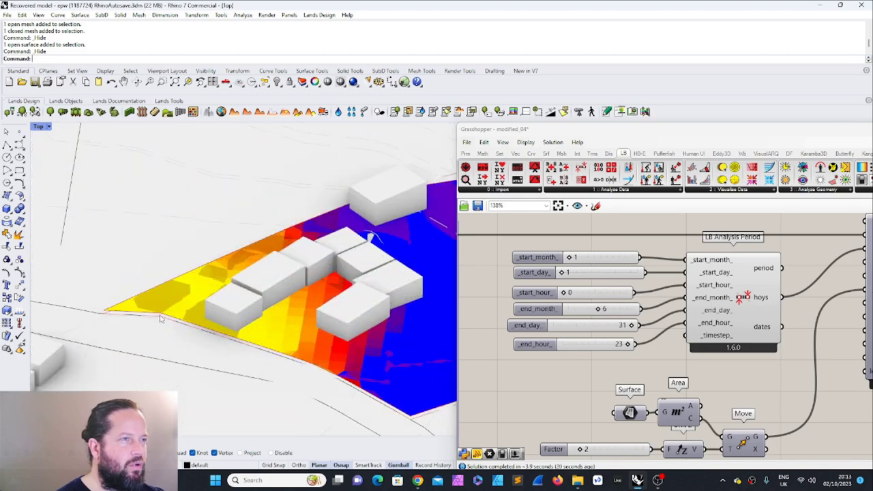
pyautogui.scroll(-8, 251, 303)
pyautogui.scroll(3, 374, 310)
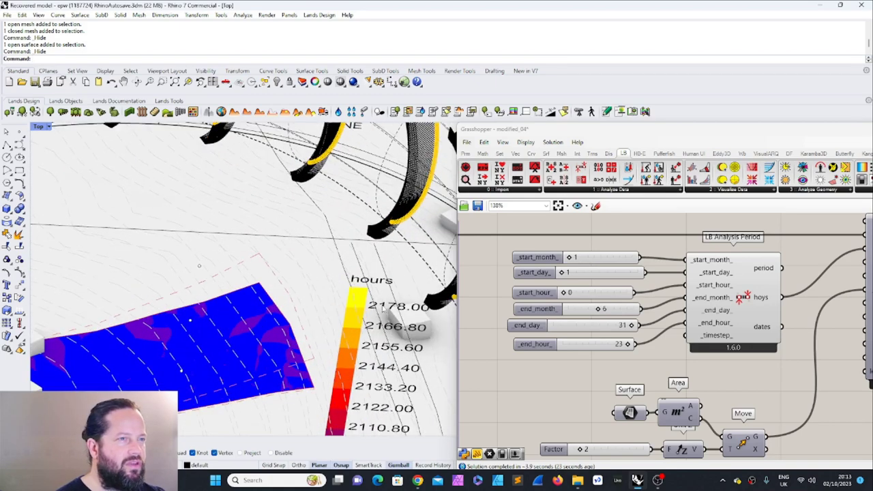
pyautogui.scroll(-6, 374, 310)
pyautogui.moveTo(176, 371); pyautogui.dragTo(258, 351, button='right')
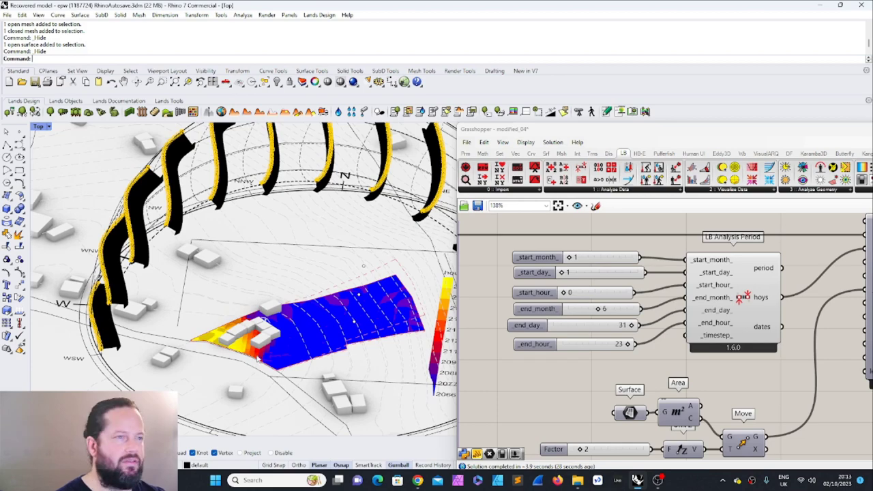
pyautogui.scroll(-4, 256, 358)
pyautogui.scroll(4, 325, 312)
pyautogui.scroll(4, 349, 341)
pyautogui.scroll(-6, 349, 370)
pyautogui.scroll(6, 391, 420)
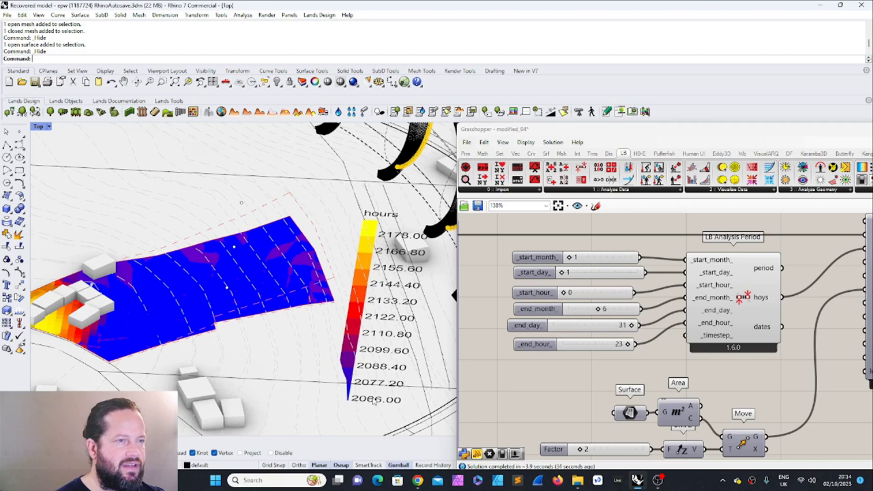
pyautogui.scroll(-2, 373, 307)
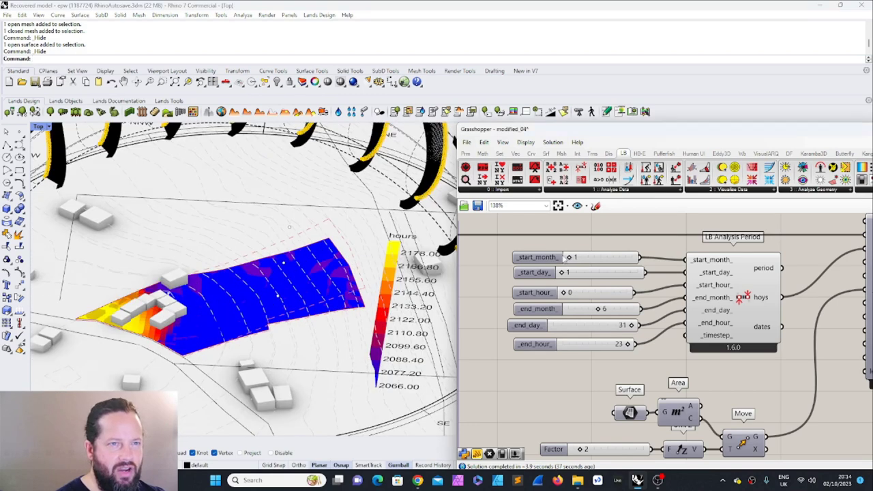
# Step: Inspect the massing blocks on the plot and the two Geometry parameters beside LB Direct Sun Hours
pyautogui.moveTo(500, 245); pyautogui.dragTo(657, 368)
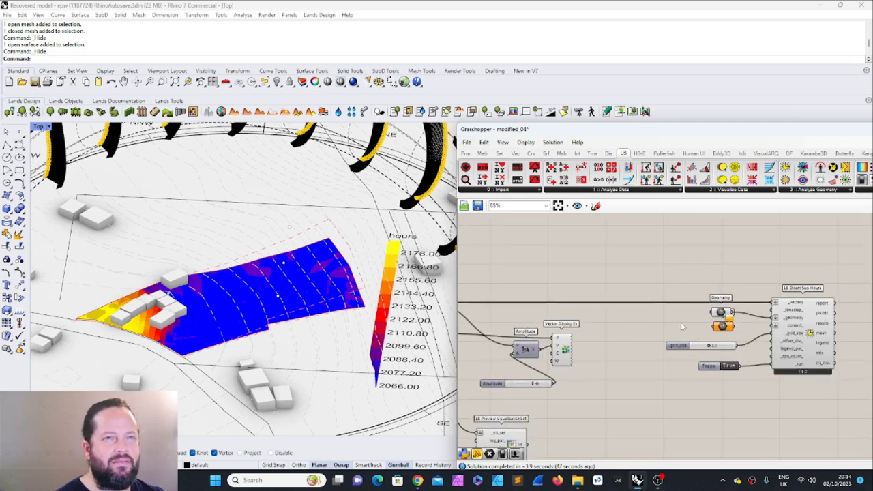
pyautogui.scroll(5, 114, 305)
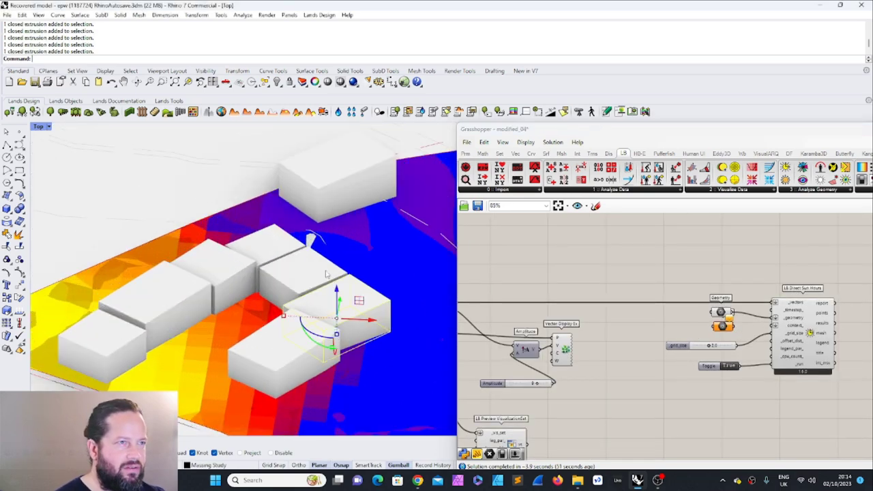
pyautogui.scroll(-4, 344, 332)
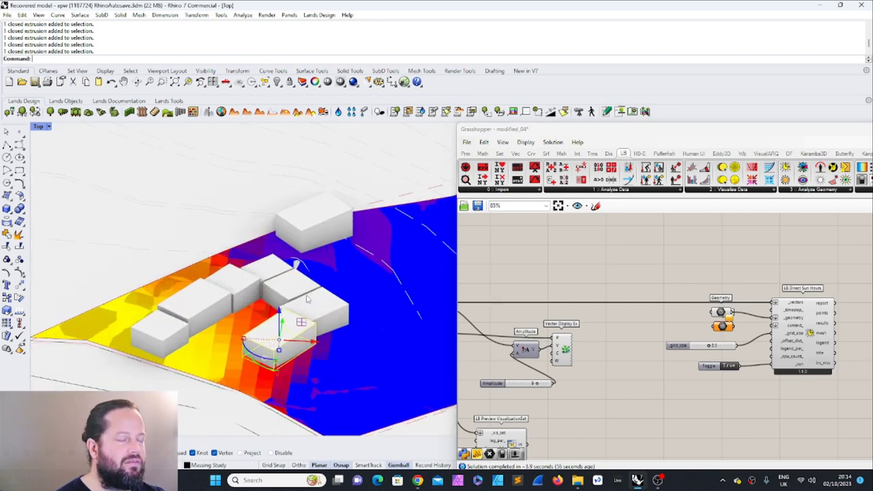
pyautogui.click(599, 362)
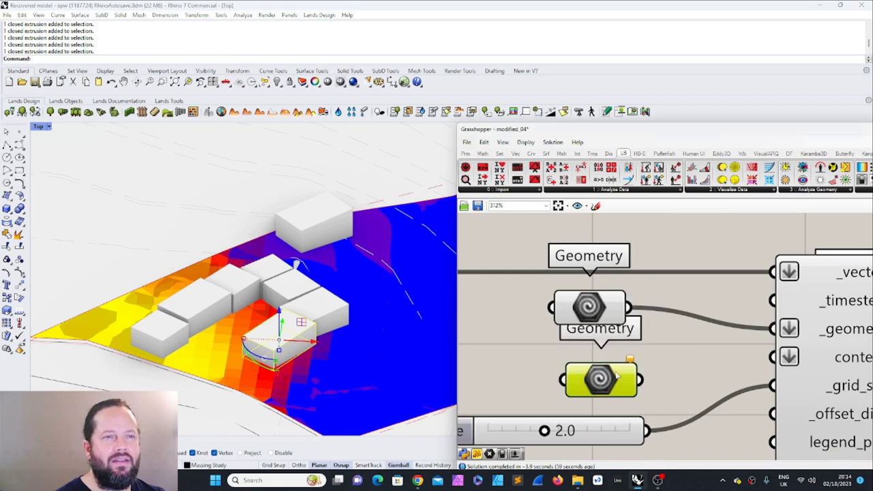
pyautogui.scroll(-3, 605, 368)
pyautogui.scroll(-1, 605, 368)
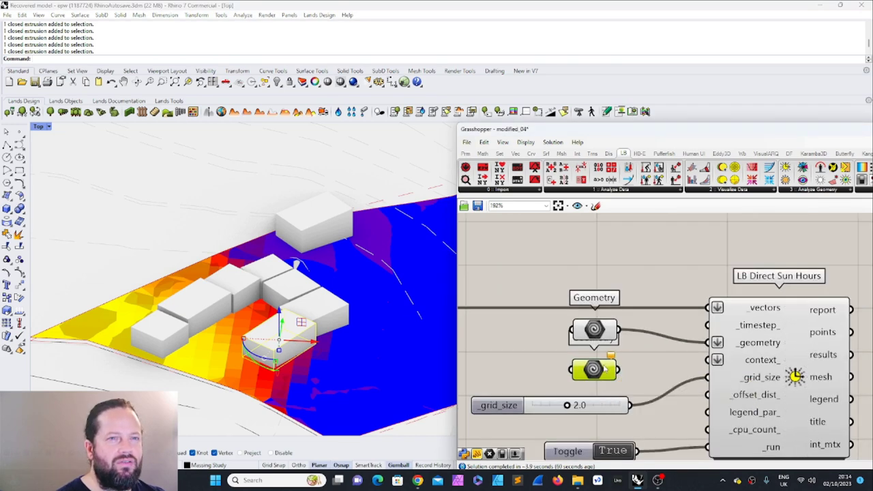
pyautogui.click(594, 331)
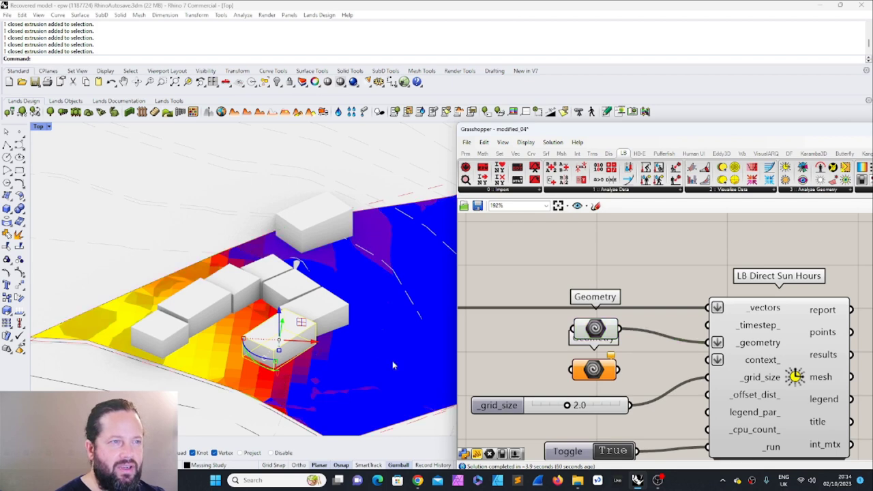
pyautogui.click(604, 369)
pyautogui.click(624, 377)
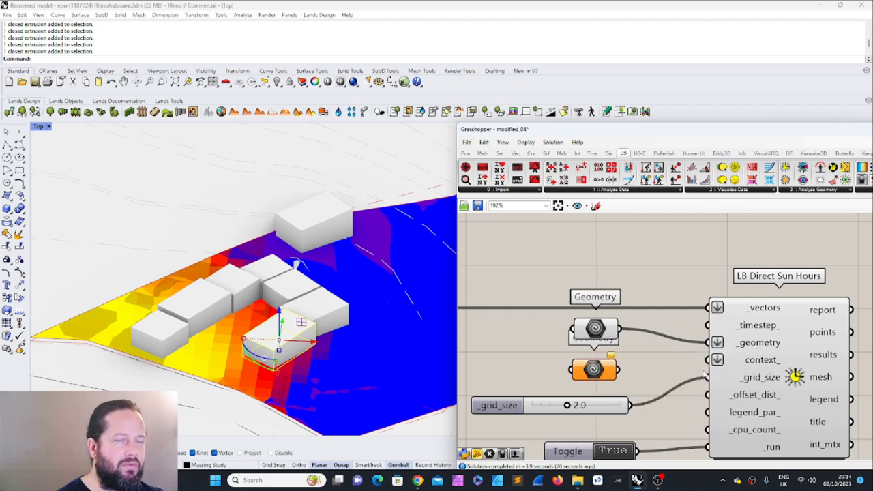
# Step: Reference all the massing blocks on the plot in the empty Geometry parameter and connect it to the context_ input of LB Direct Sun Hours
pyautogui.click(593, 369)
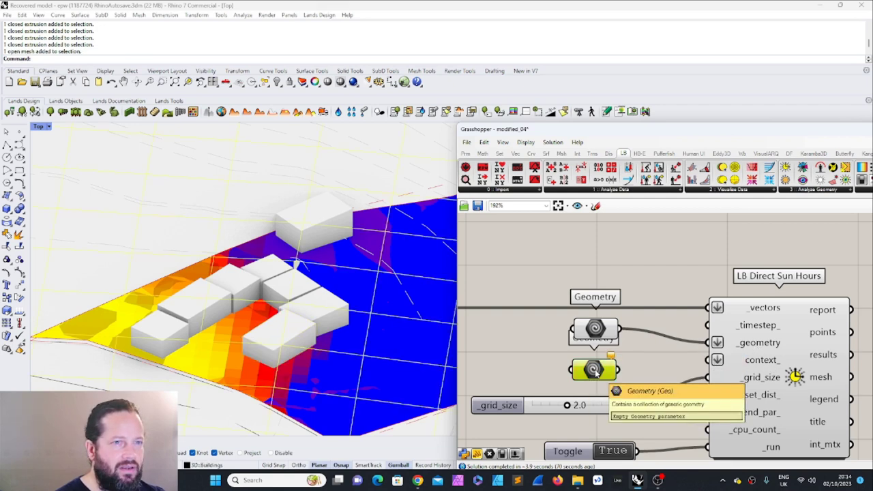
pyautogui.rightClick(595, 370)
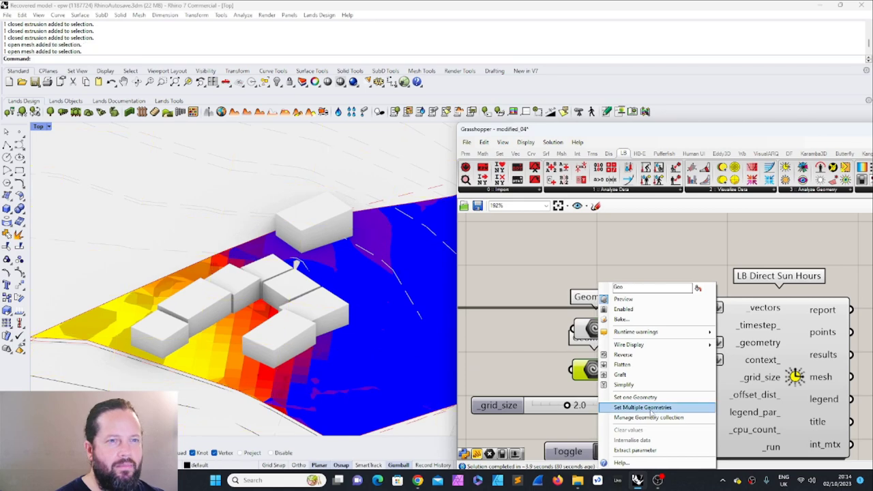
pyautogui.click(651, 408)
pyautogui.click(289, 331)
pyautogui.click(334, 283)
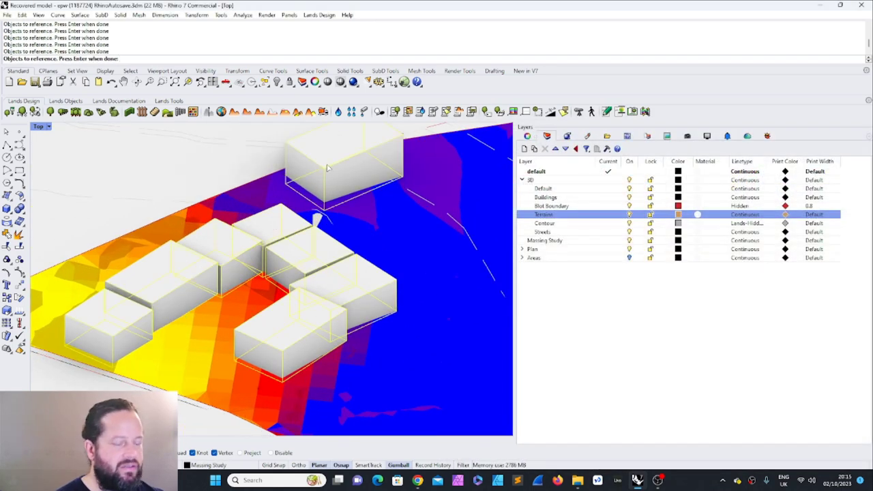
pyautogui.press('Return')
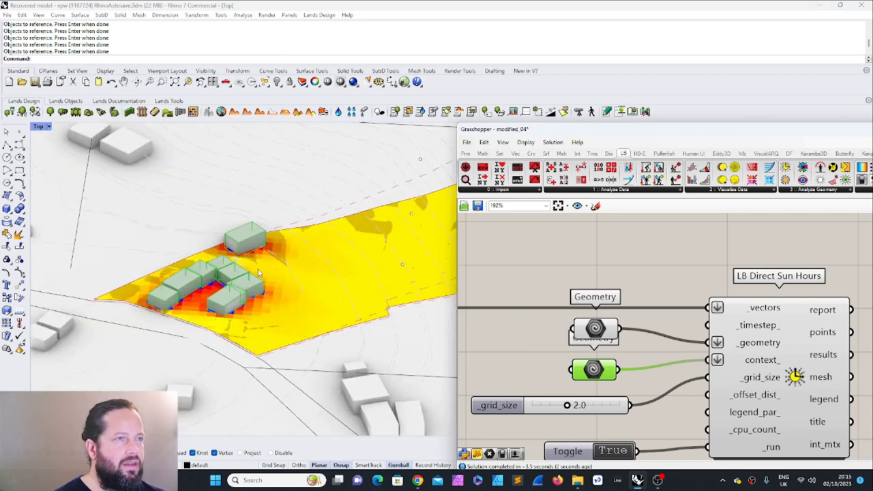
# Step: Examine the sun hours mesh around and between the context buildings, and the hours legend within the sun path dome
pyautogui.scroll(4, 260, 272)
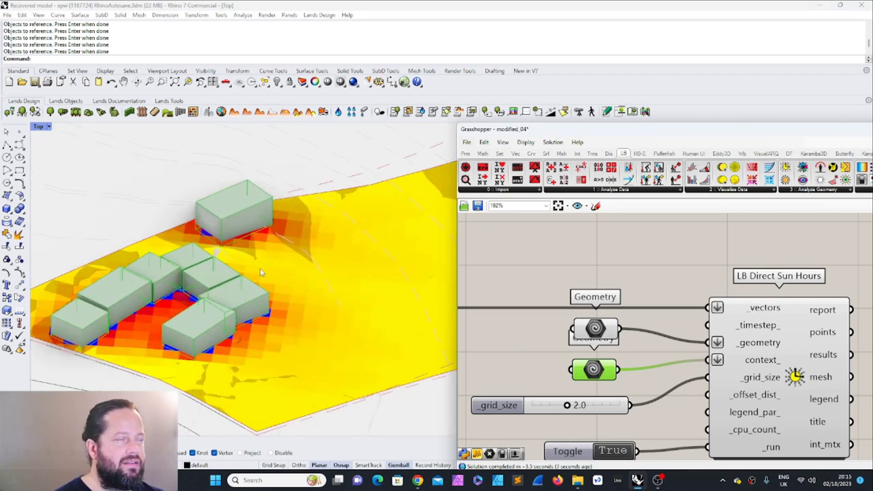
pyautogui.scroll(-8, 311, 310)
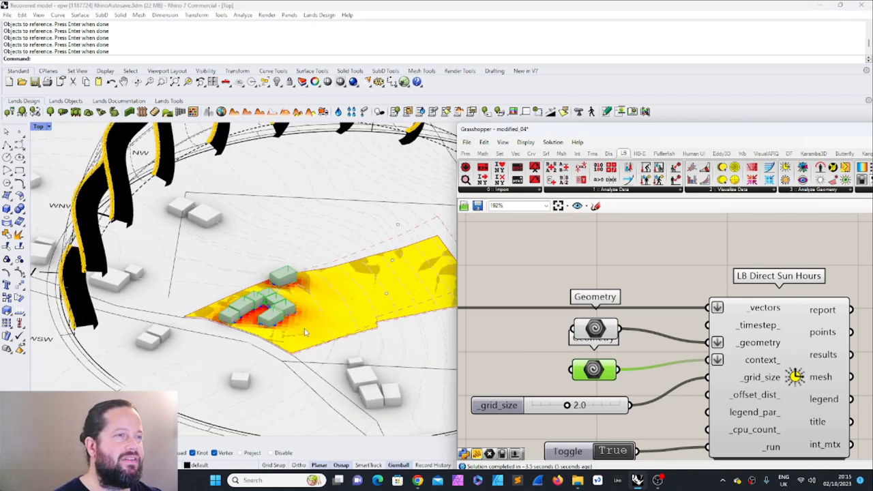
pyautogui.keyDown('ctrl'); pyautogui.keyDown('shift'); pyautogui.moveTo(307, 327); pyautogui.dragTo(280, 332, button='right'); pyautogui.keyUp('shift'); pyautogui.keyUp('ctrl')
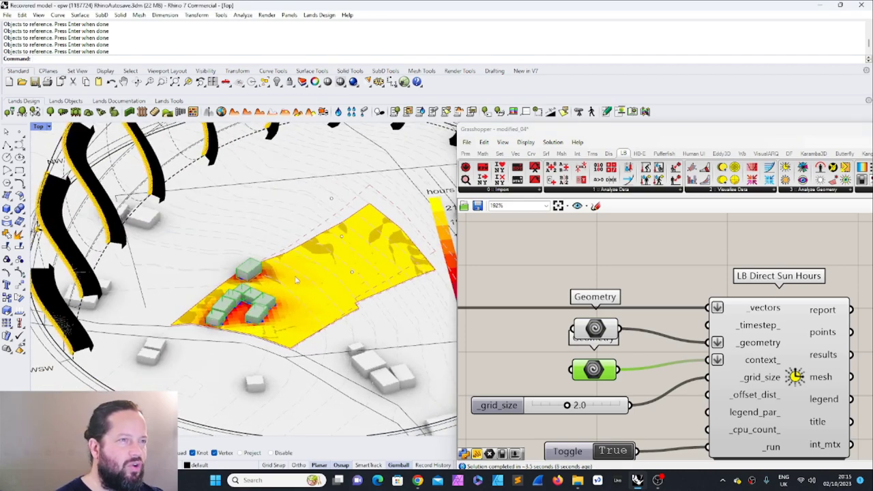
pyautogui.moveTo(374, 276); pyautogui.dragTo(286, 281, button='right')
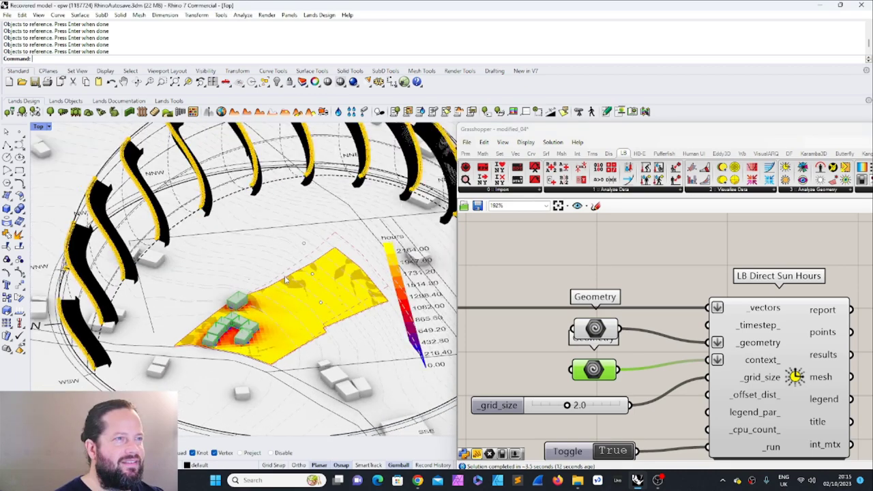
pyautogui.scroll(-2, 286, 280)
pyautogui.scroll(10, 286, 293)
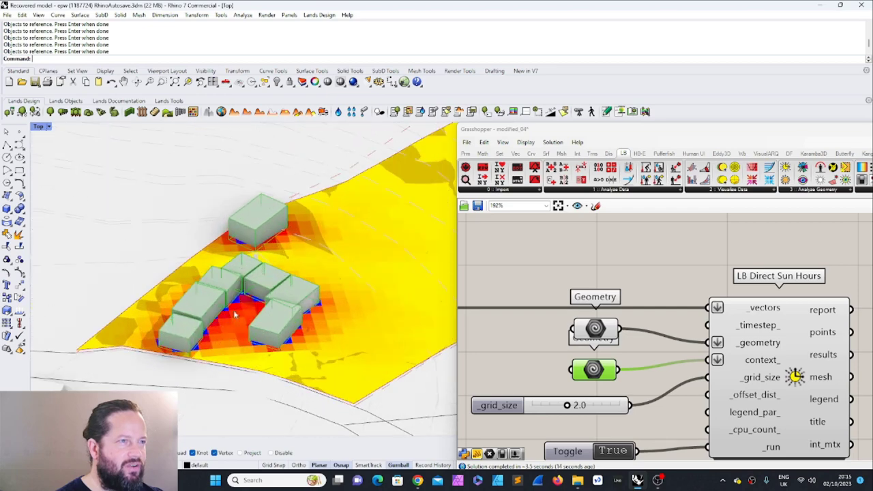
pyautogui.moveTo(266, 333); pyautogui.dragTo(212, 295, button='right')
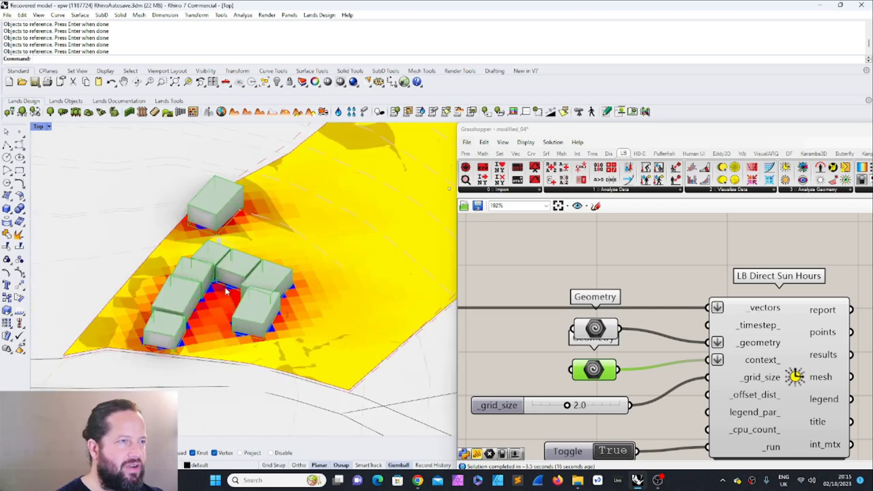
pyautogui.moveTo(227, 324); pyautogui.dragTo(344, 304, button='right')
pyautogui.moveTo(282, 301); pyautogui.dragTo(341, 325, button='right')
pyautogui.scroll(-8, 271, 314)
pyautogui.scroll(8, 343, 326)
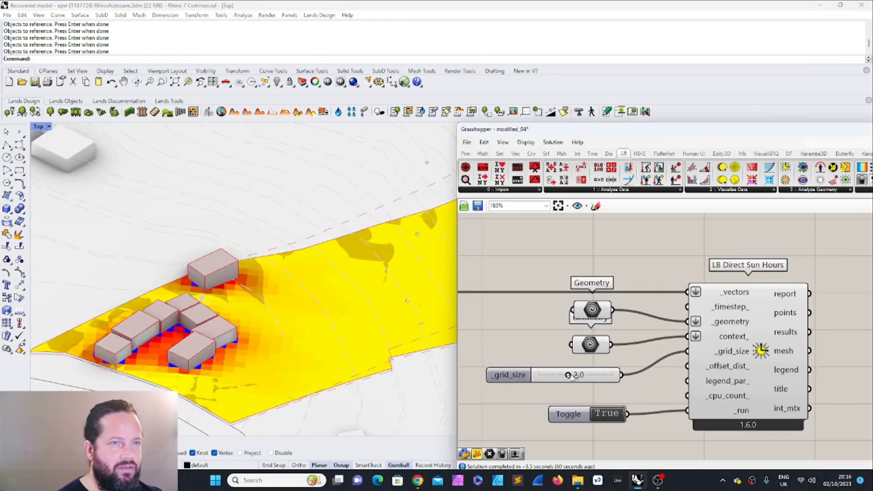
# Step: Set the _grid_size slider of LB Direct Sun Hours to 0.2
pyautogui.doubleClick(551, 374)
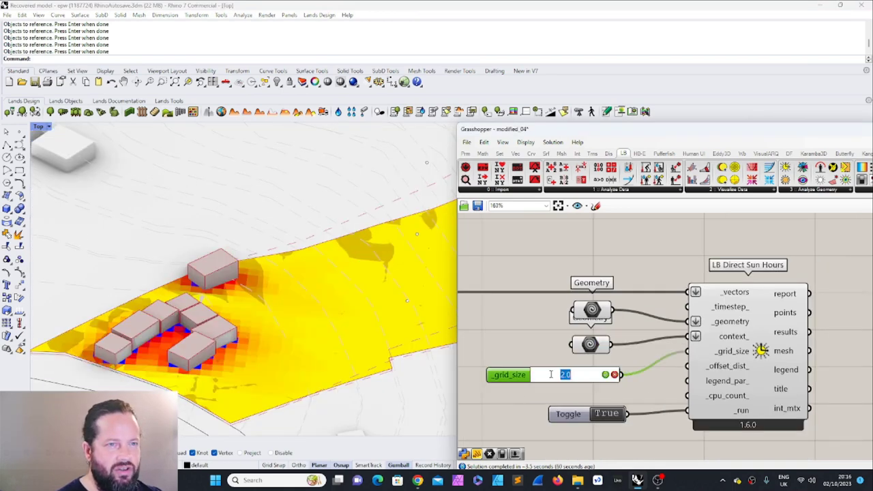
pyautogui.write('0.')
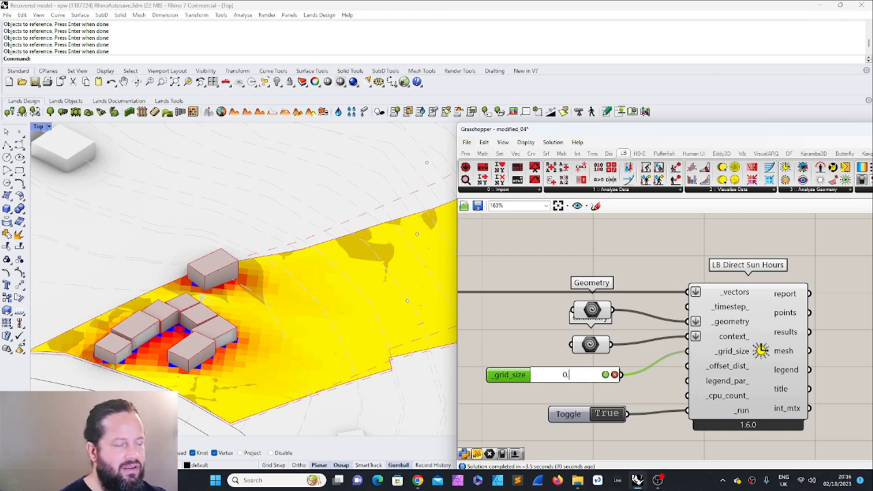
pyautogui.write('2')
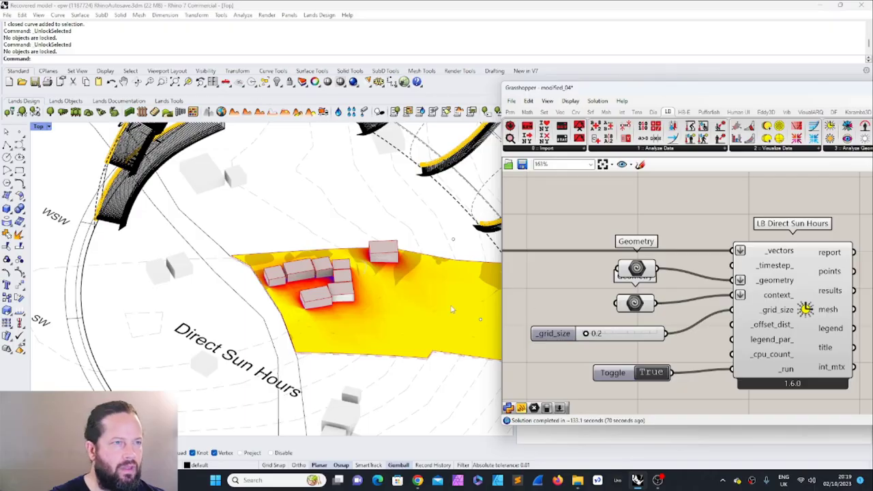
# Step: Examine the refined sun hours mesh close up along the building edges and in the courtyard of the cluster
pyautogui.moveTo(350, 298); pyautogui.dragTo(374, 289, button='right')
pyautogui.moveTo(292, 276)
pyautogui.mouseDown(button='right')
pyautogui.moveTo(313, 293)
pyautogui.moveTo(308, 283)
pyautogui.mouseUp(button='right')
pyautogui.scroll(10, 307, 278)
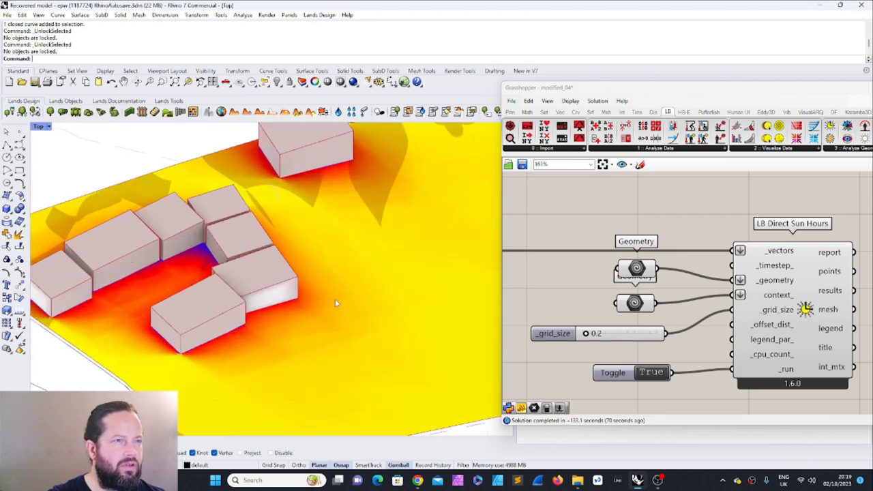
pyautogui.scroll(6, 300, 306)
pyautogui.scroll(-4, 280, 310)
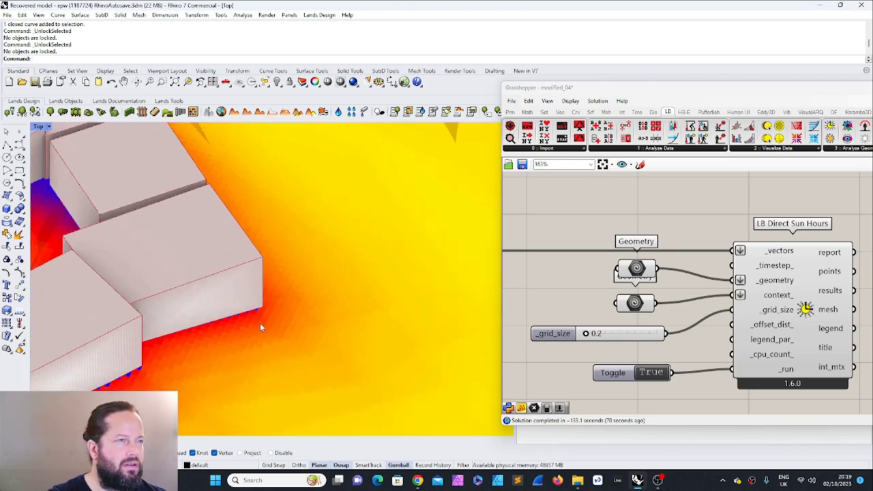
pyautogui.scroll(4, 260, 323)
pyautogui.scroll(-5, 285, 328)
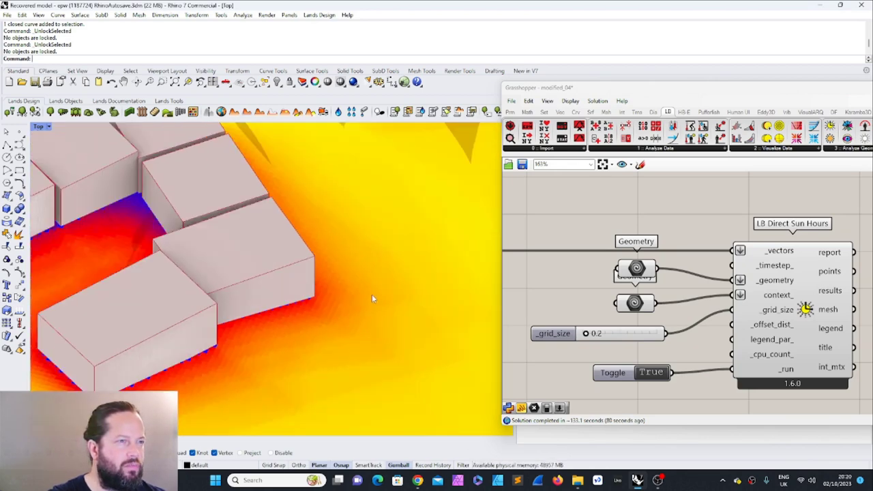
pyautogui.scroll(5, 274, 341)
pyautogui.scroll(2, 293, 327)
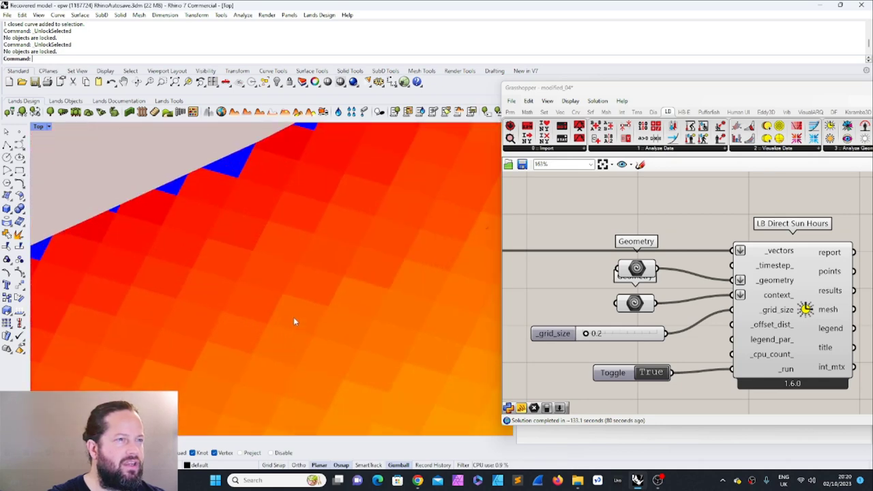